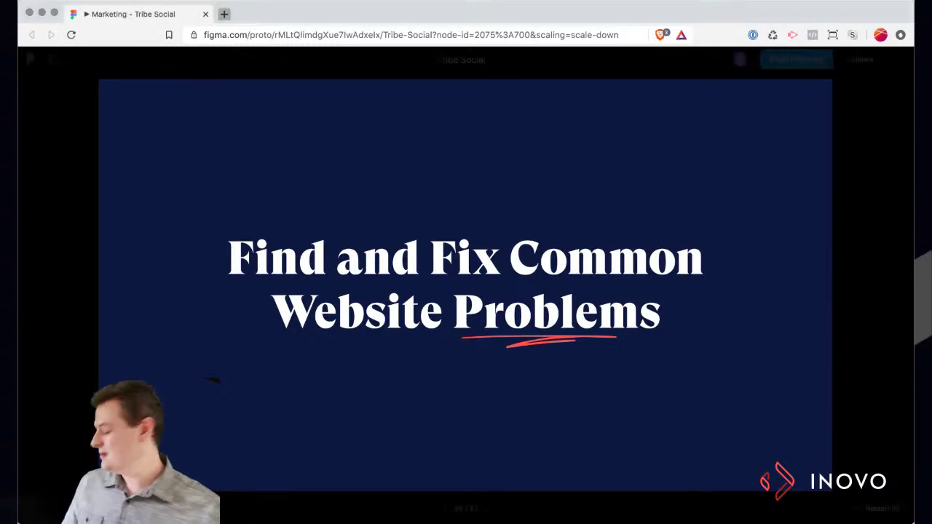
pyautogui.press('super+t')
pyautogui.write('https://start.inovo.io/webreport')
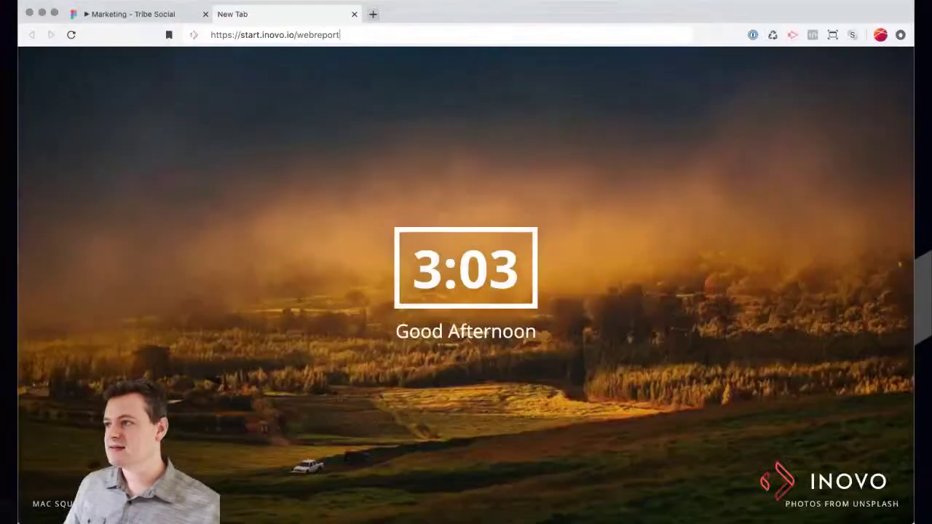
pyautogui.press('Return')
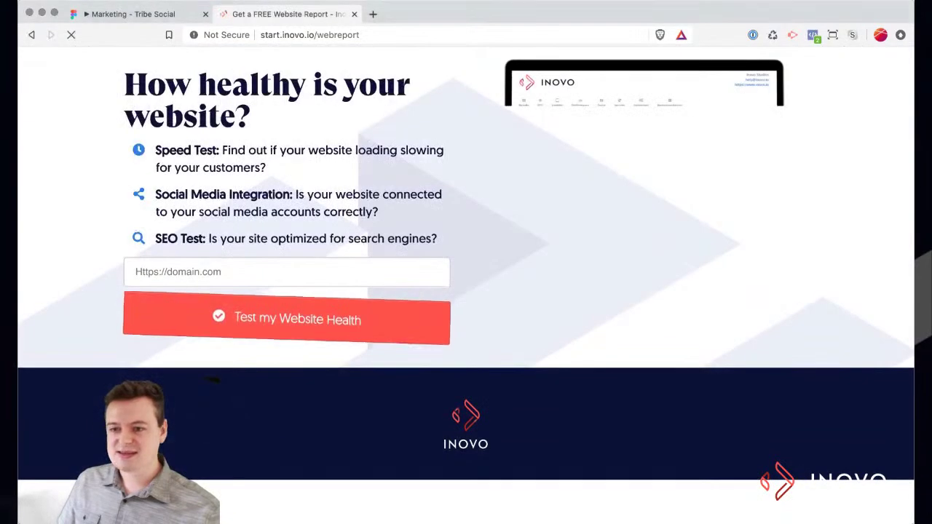
pyautogui.write('https://craftedbrands.com/')
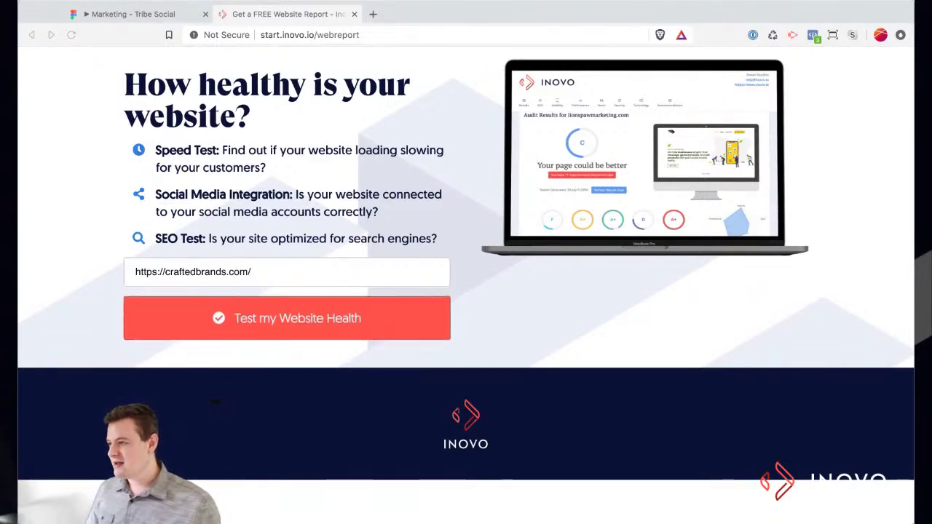
# Step: Return to the Figma presentation on the "Find and Fix Common Website Problems" slide
pyautogui.hotkey('ctrl', 'shift', 'Tab')
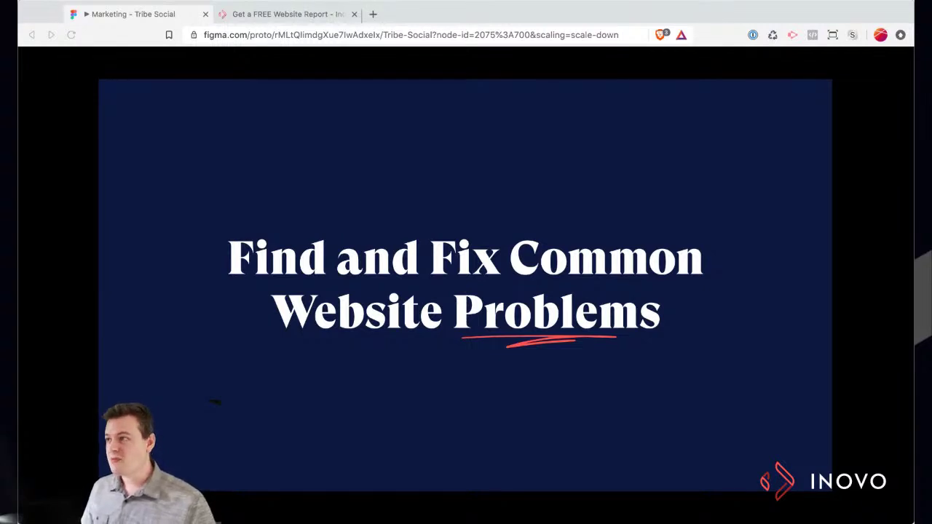
pyautogui.moveTo(214, 401)
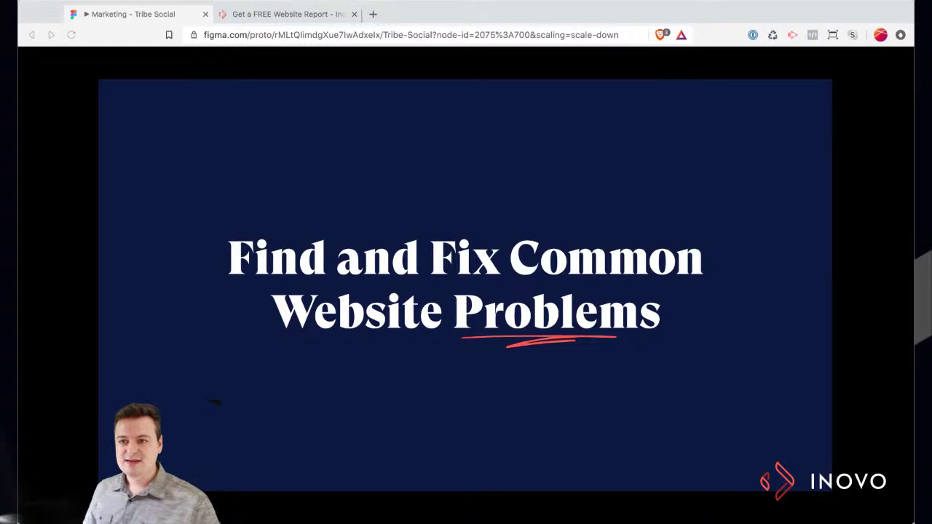
pyautogui.click(214, 401)
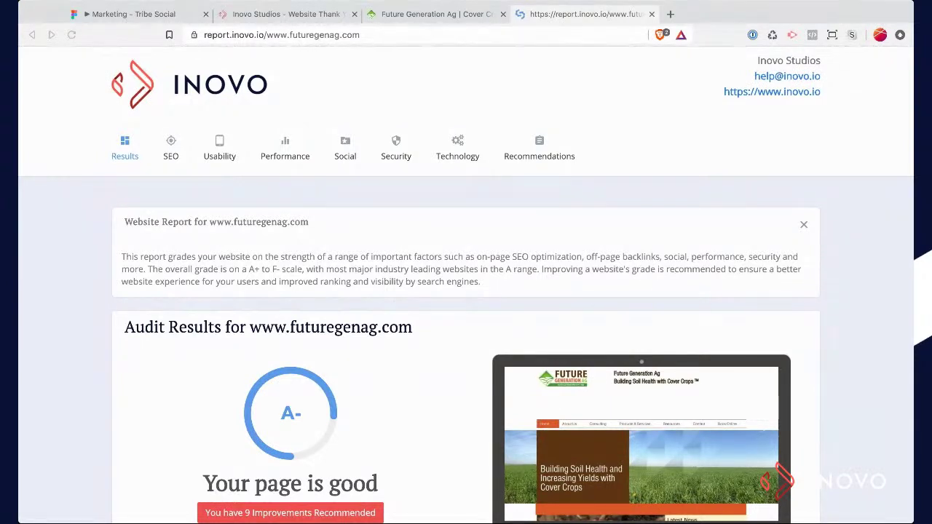
# Step: Go back from the report thank-you page to the website health test form
pyautogui.click(288, 37)
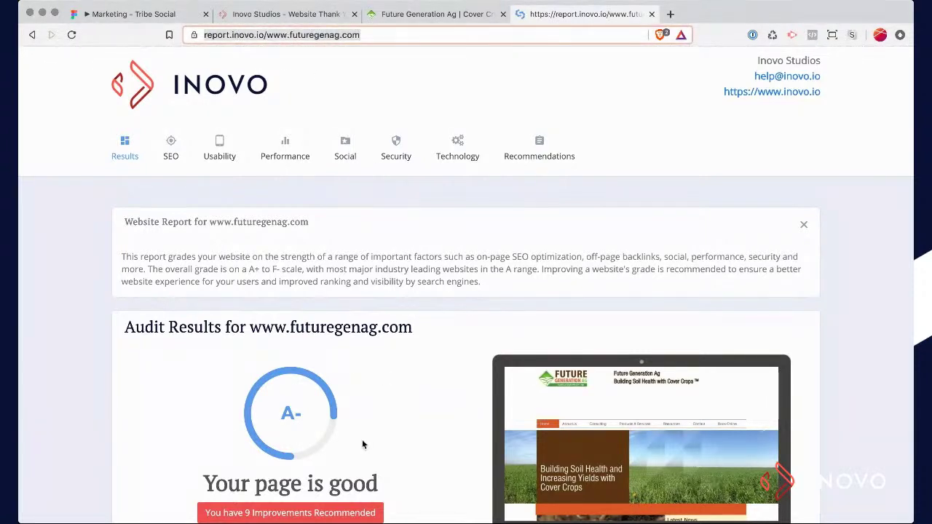
pyautogui.scroll(-1, 362, 439)
pyautogui.click(284, 16)
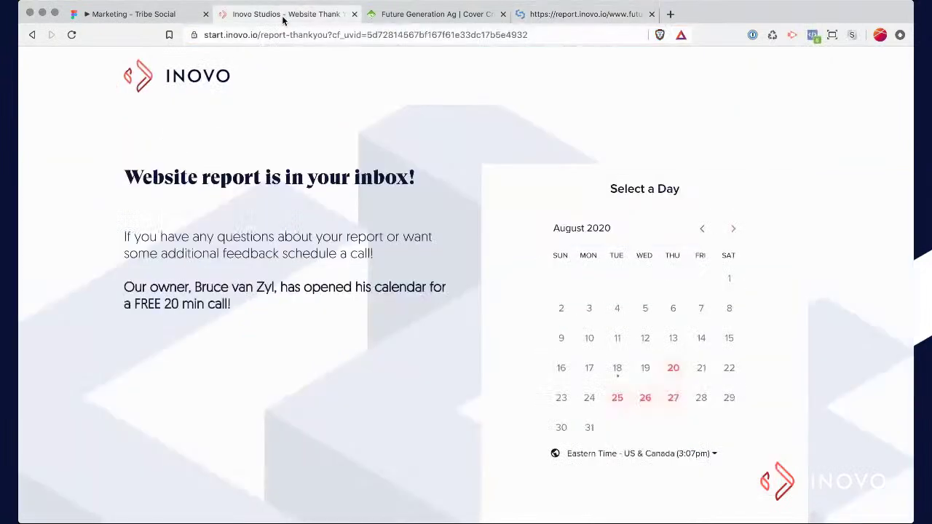
pyautogui.click(32, 34)
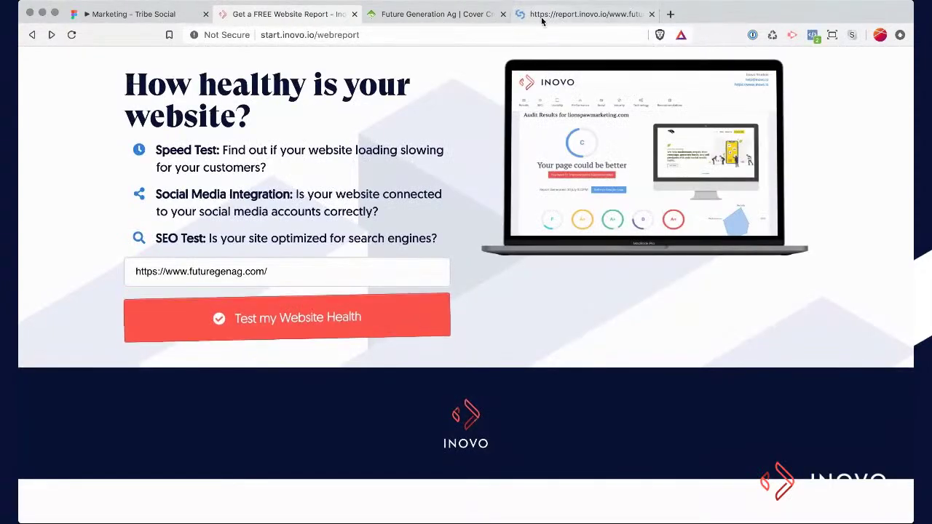
# Step: Return to the futuregenag.com audit report and examine the overall grade, category grades and radar chart
pyautogui.click(547, 14)
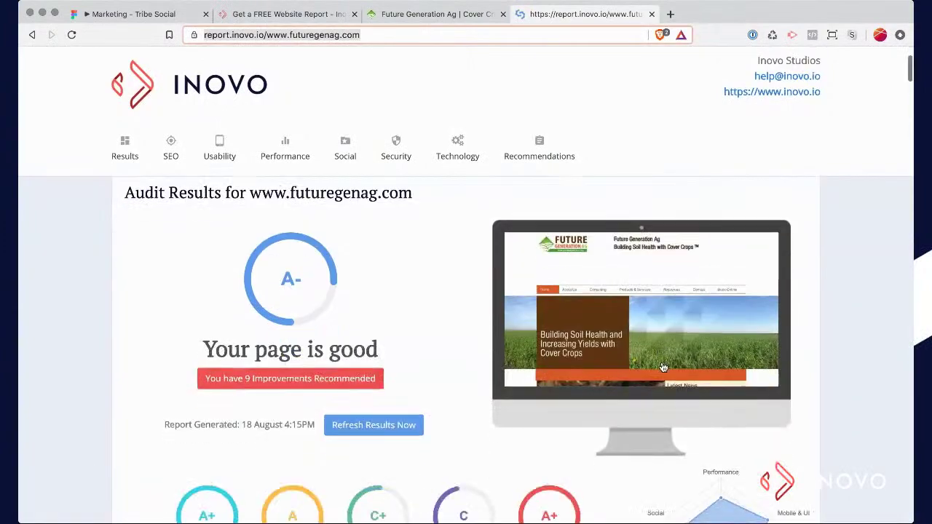
pyautogui.moveTo(908, 517); pyautogui.dragTo(931, 523)
pyautogui.scroll(-2, 781, 447)
pyautogui.scroll(-3, 744, 416)
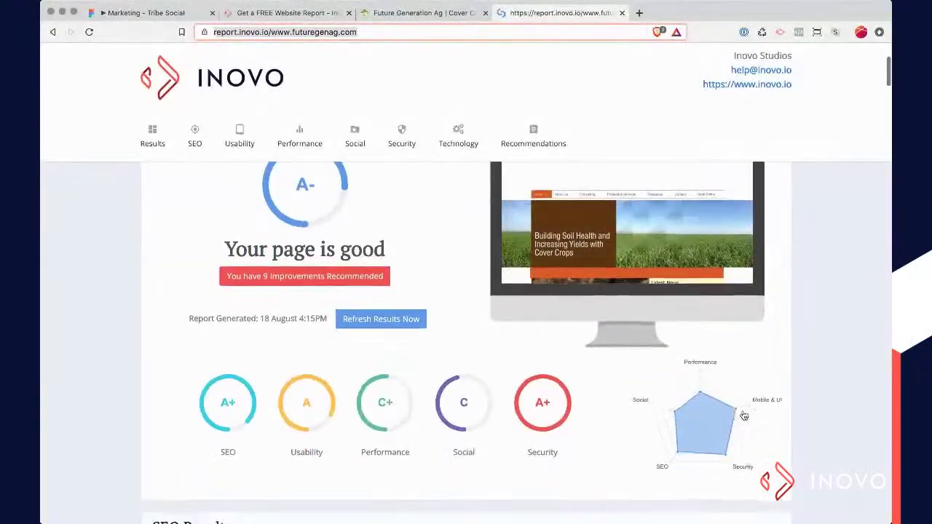
pyautogui.scroll(2, 377, 313)
pyautogui.scroll(-2, 376, 314)
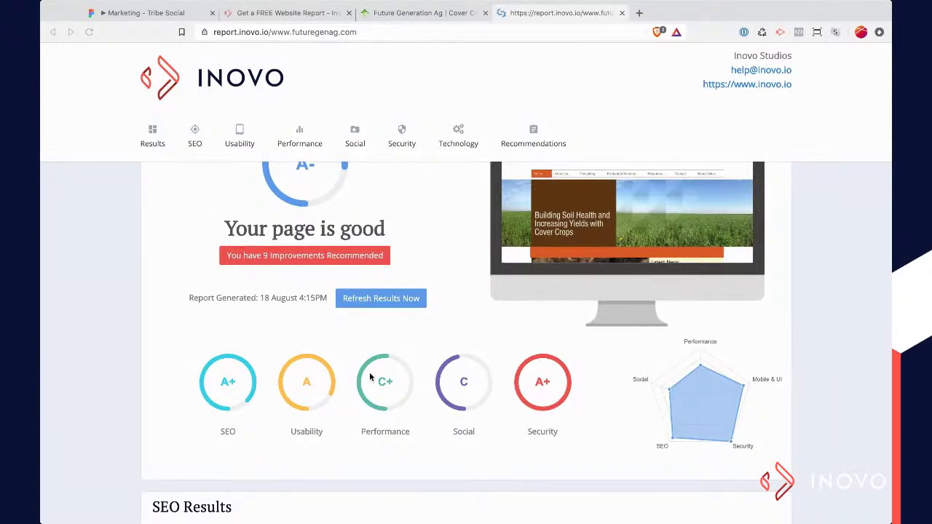
pyautogui.scroll(-1, 381, 407)
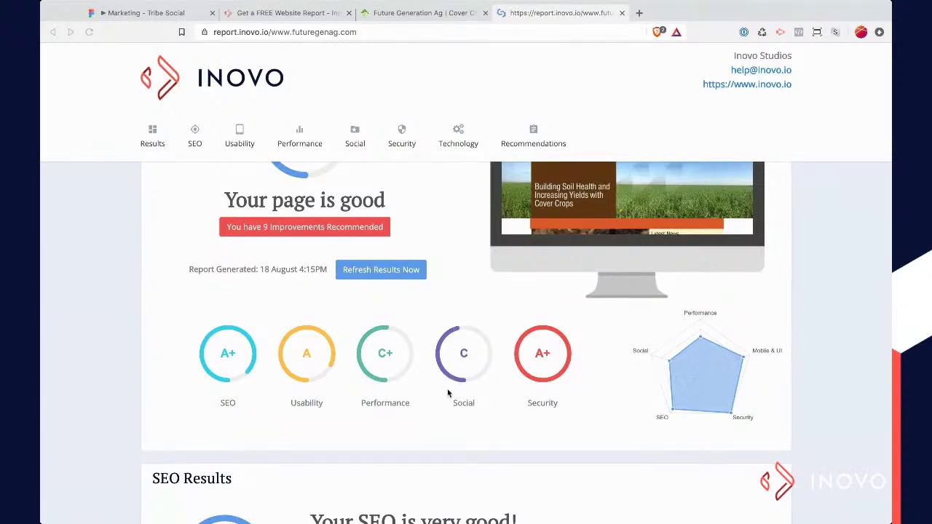
pyautogui.scroll(-3, 448, 391)
pyautogui.scroll(2, 447, 391)
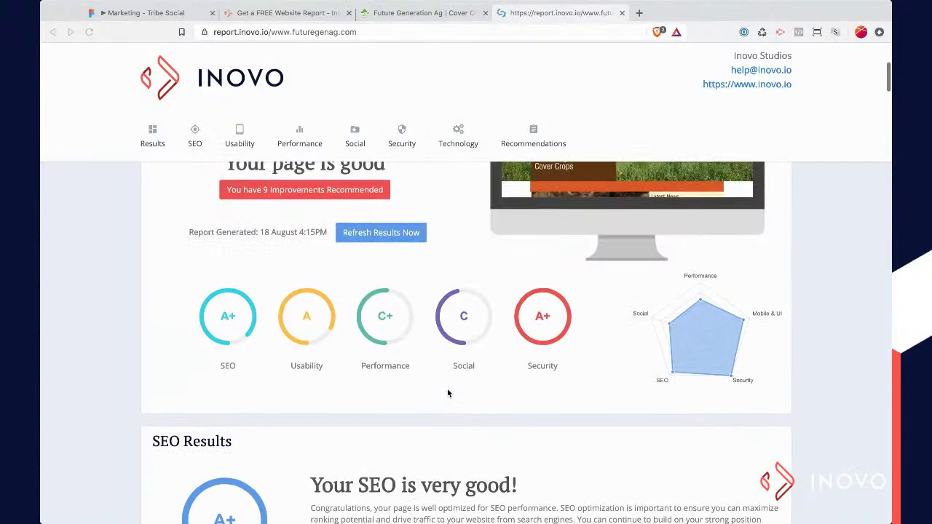
# Step: Dismiss the introductory description box above the audit results for futuregenag.com
pyautogui.click(298, 133)
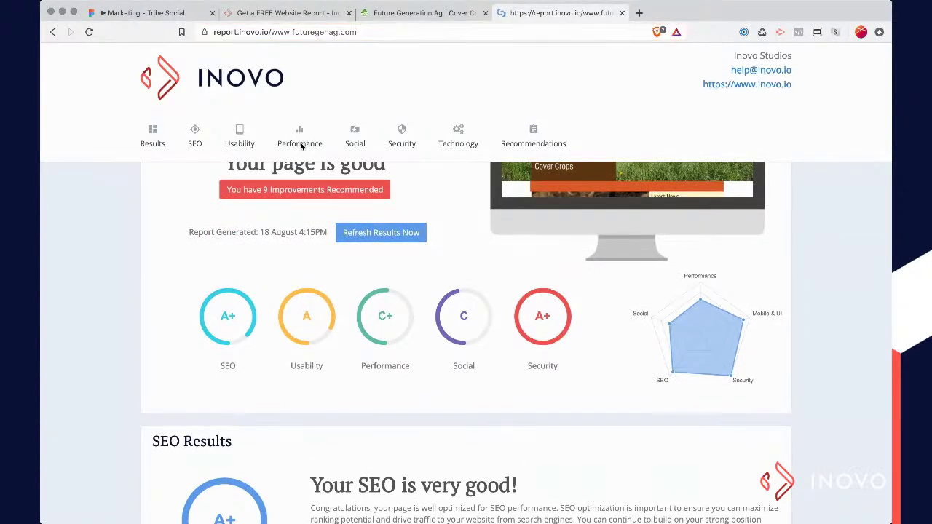
pyautogui.scroll(4, 314, 254)
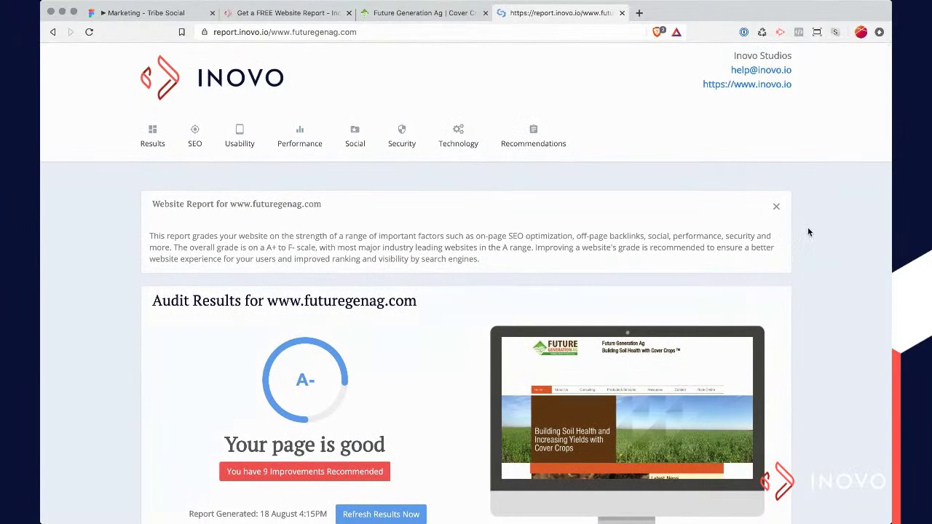
pyautogui.click(777, 208)
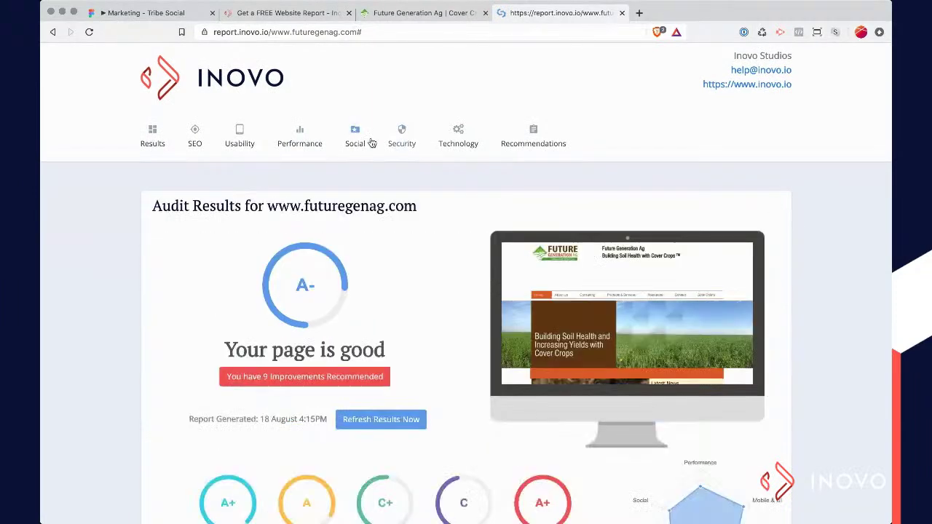
# Step: Open the report's Performance section and review the page speed gauges and the page size information
pyautogui.click(309, 140)
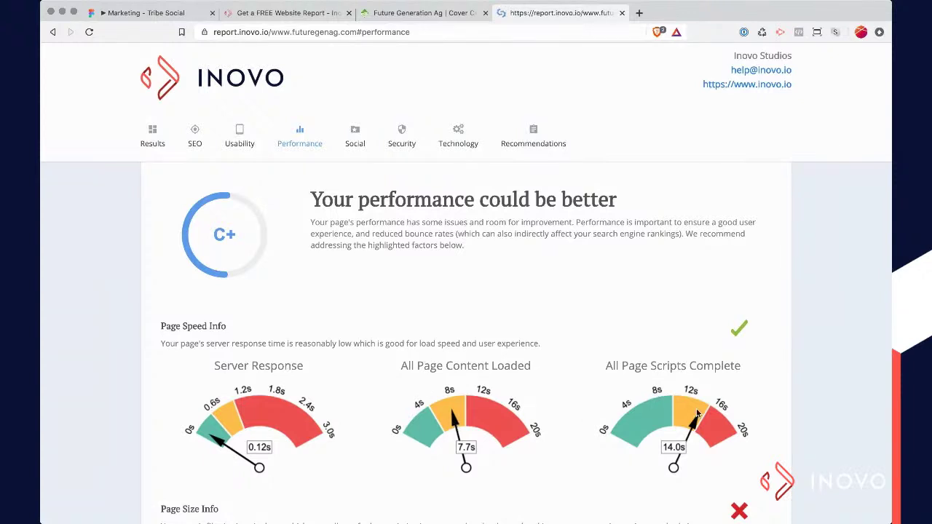
pyautogui.scroll(-1, 657, 425)
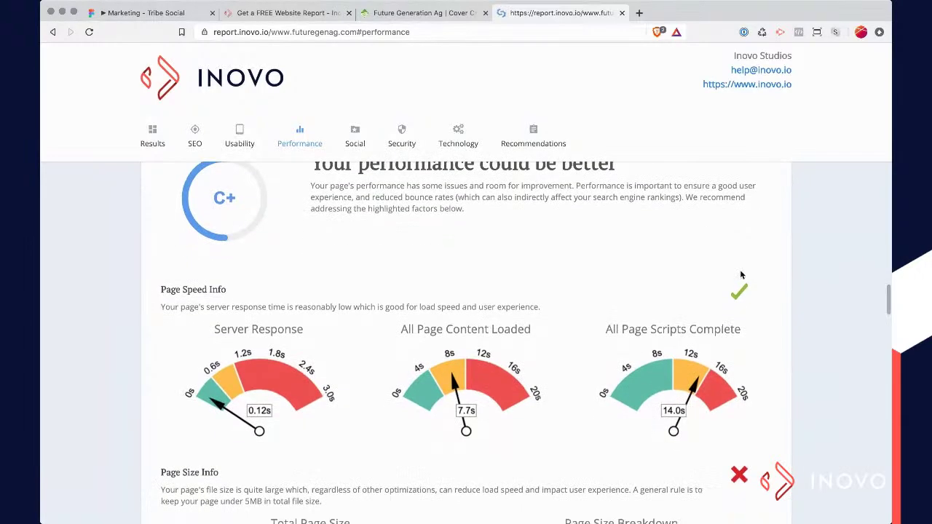
pyautogui.scroll(-2, 710, 392)
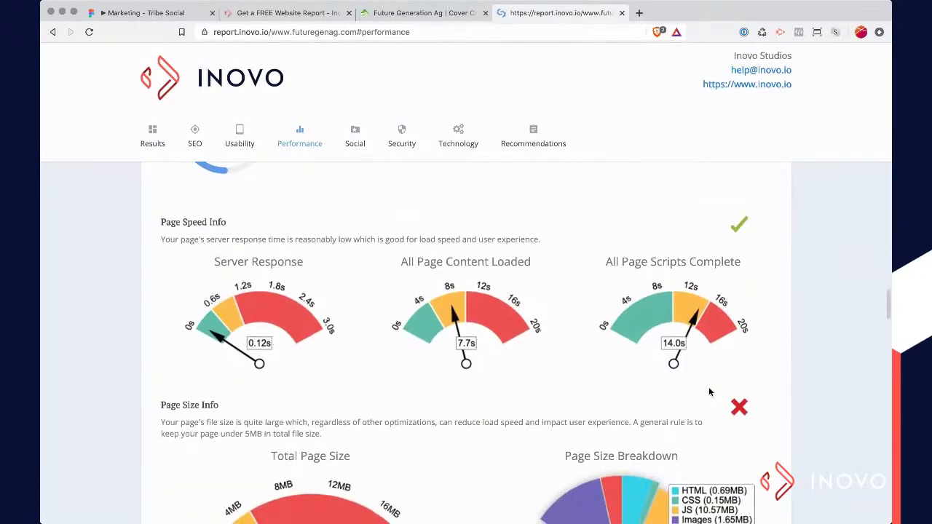
pyautogui.scroll(-1, 710, 392)
pyautogui.scroll(-3, 695, 288)
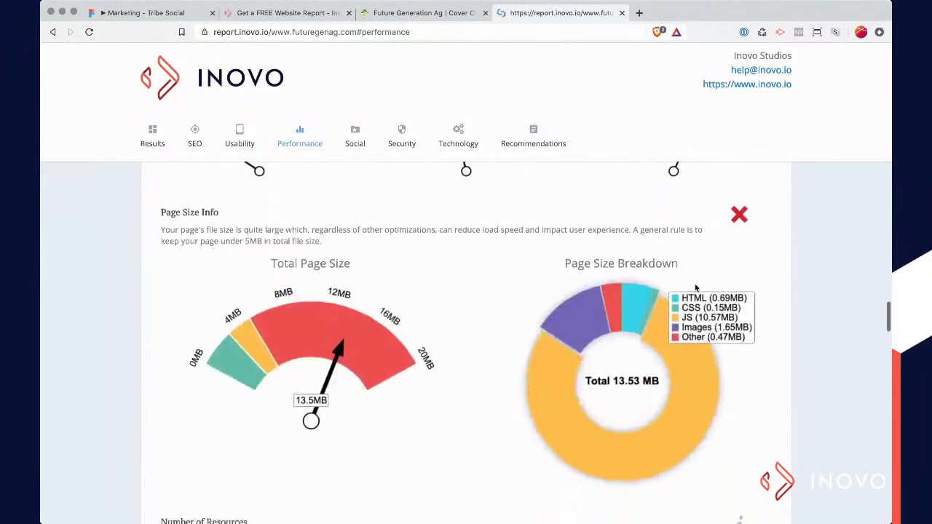
# Step: Examine the Total Page Size gauge and the JS and Images segments of the Page Size Breakdown chart
pyautogui.moveTo(718, 404)
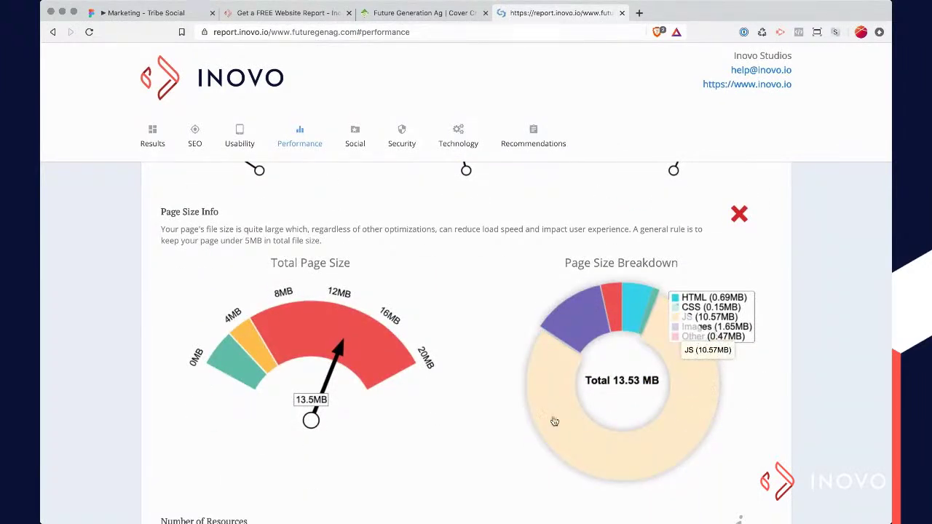
pyautogui.moveTo(559, 316)
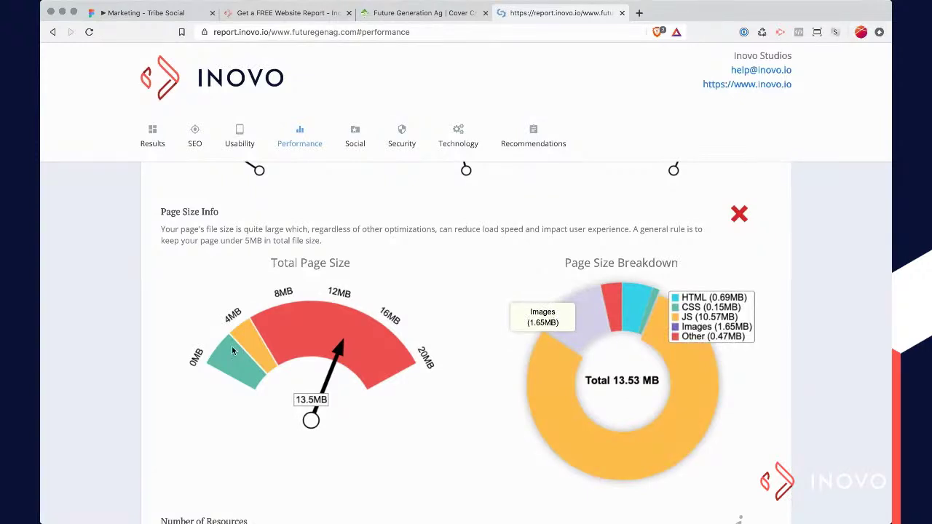
pyautogui.moveTo(269, 267); pyautogui.dragTo(348, 267)
pyautogui.click(347, 267)
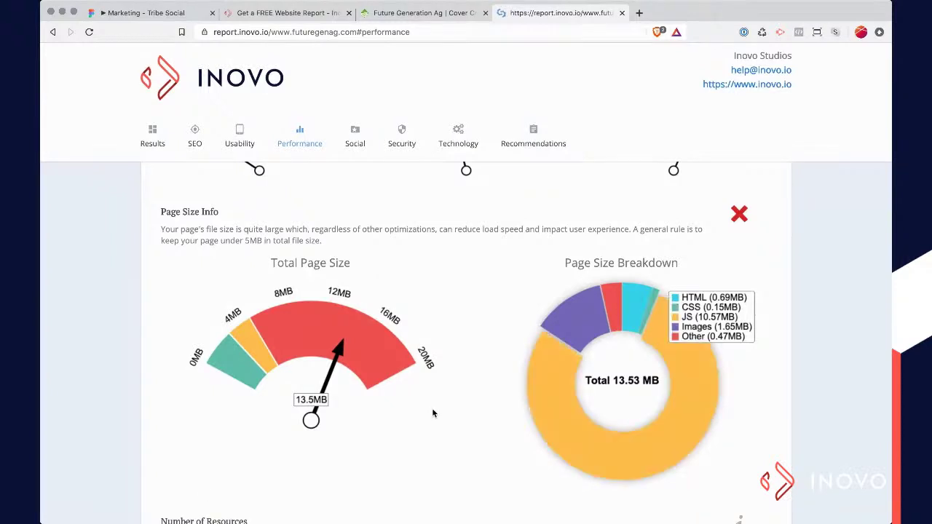
pyautogui.moveTo(704, 361)
pyautogui.moveTo(573, 311)
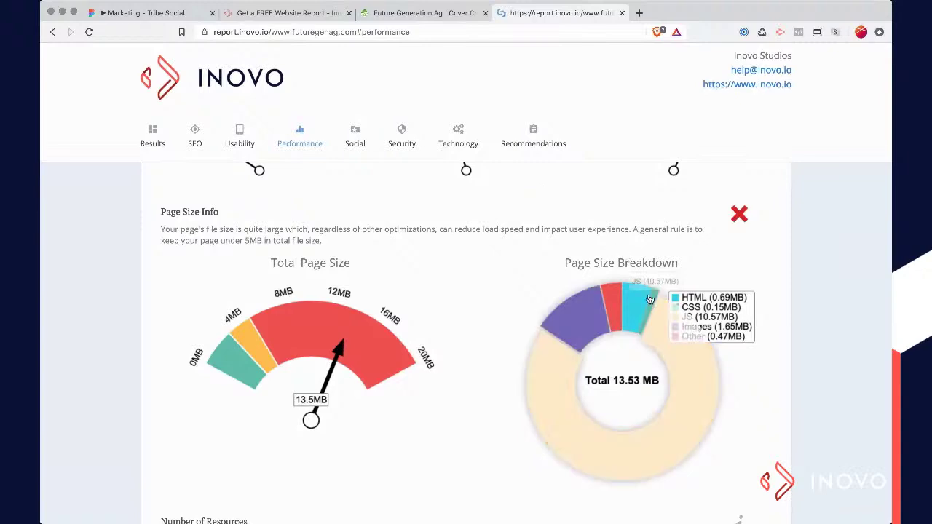
# Step: Switch to the Future Generation Ag website, open the developer tools on it, and close their console drawer
pyautogui.click(423, 15)
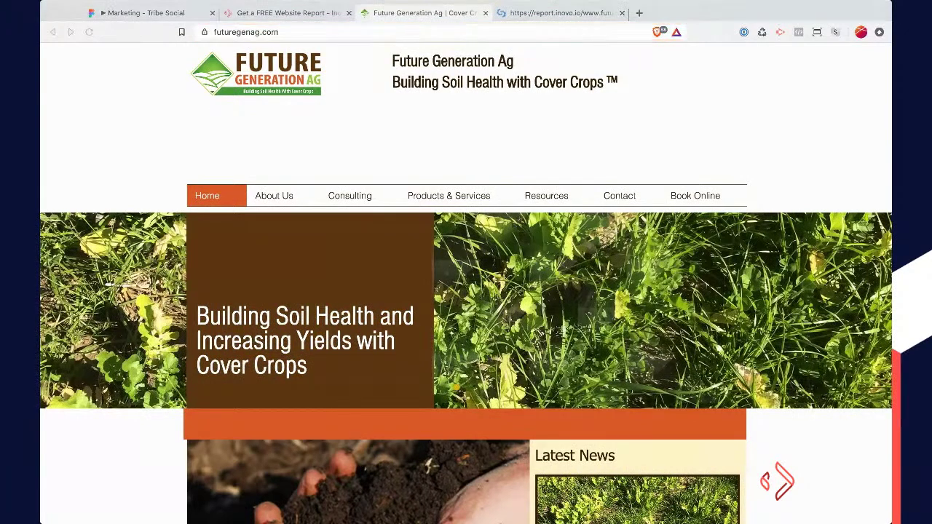
pyautogui.press('super+shift+c')
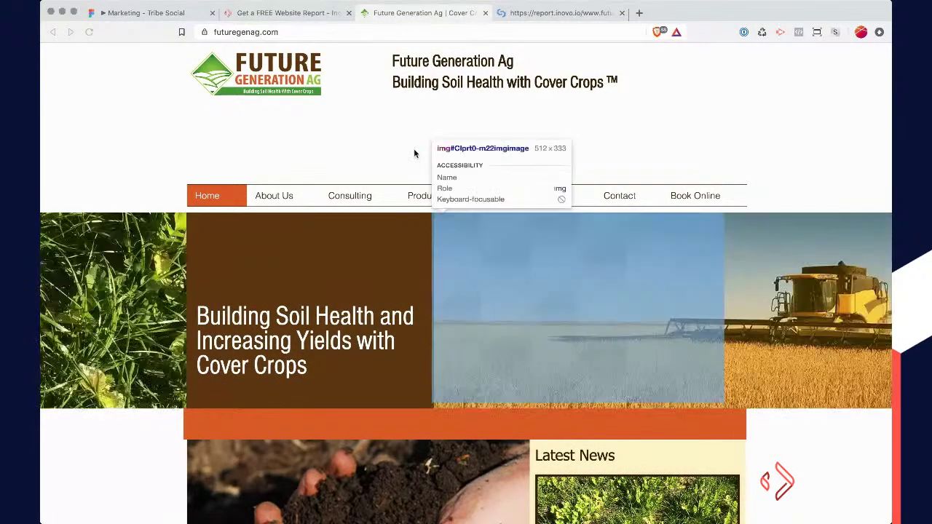
pyautogui.click(414, 151)
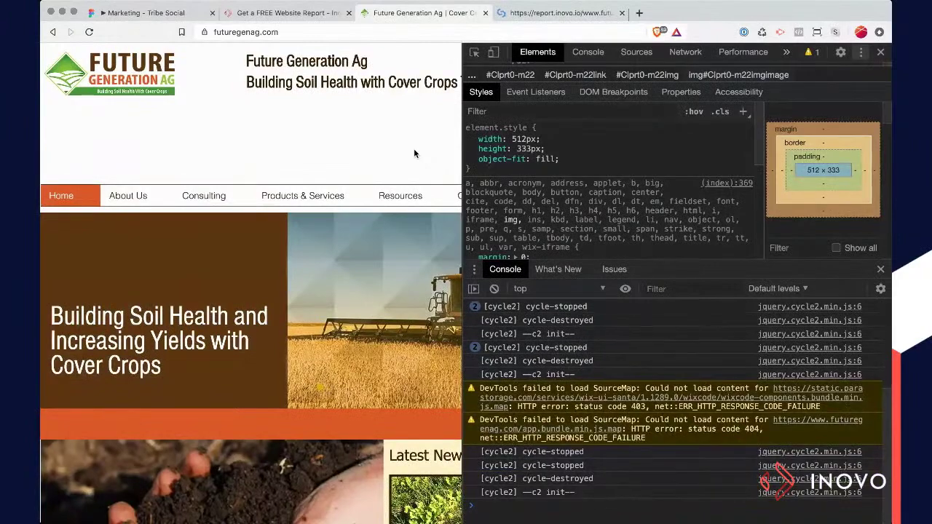
pyautogui.moveTo(551, 268); pyautogui.dragTo(551, 436)
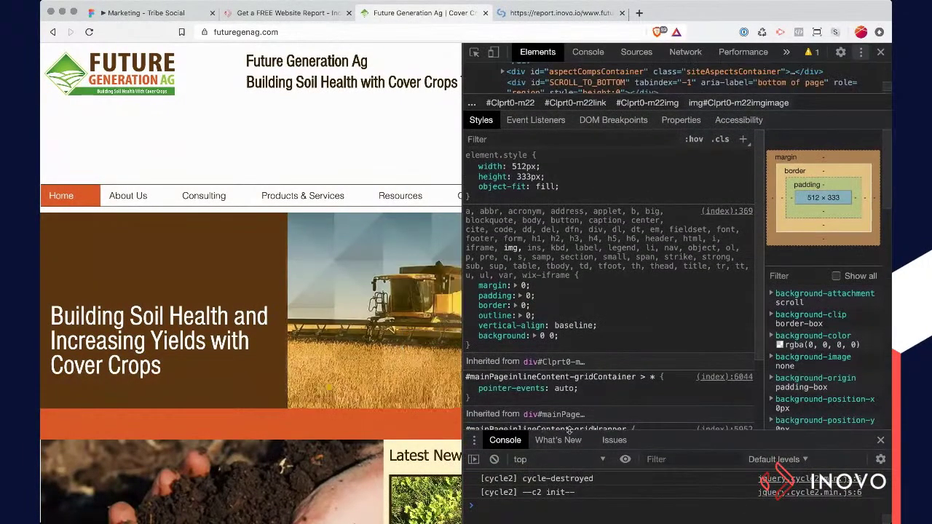
pyautogui.click(879, 441)
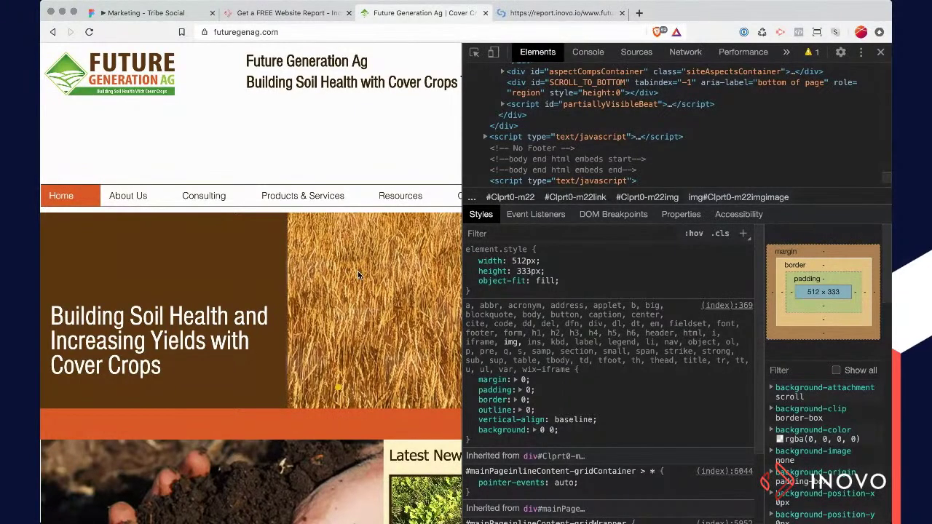
# Step: Reload the website while recording its network requests and sort them by time, longest first
pyautogui.click(685, 52)
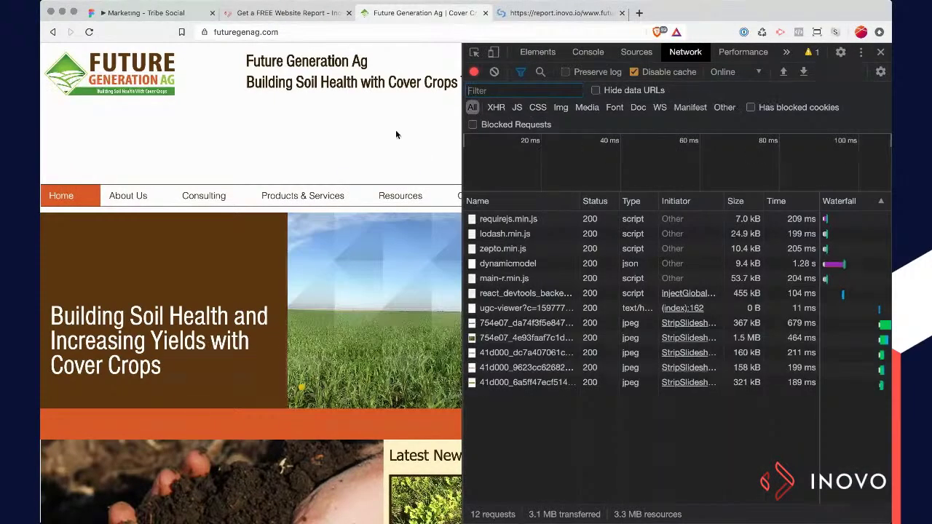
pyautogui.press('super+r')
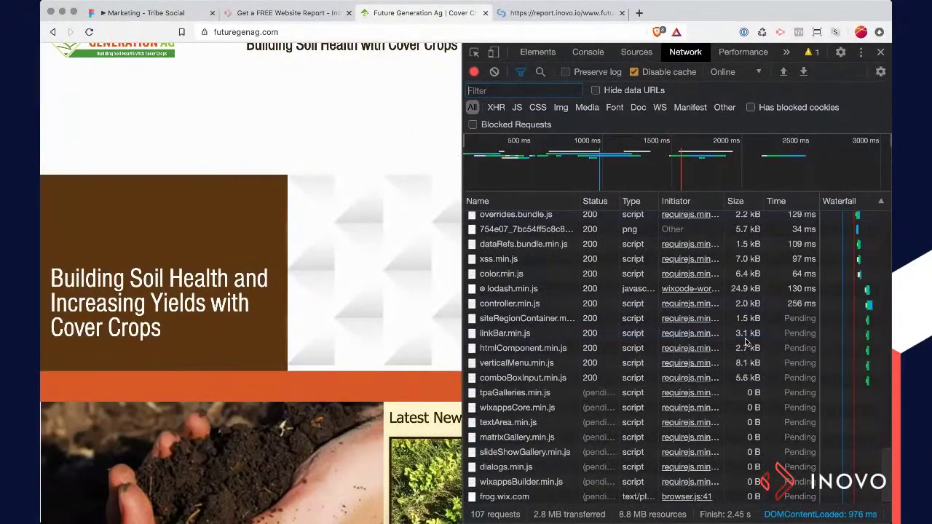
pyautogui.scroll(15, 745, 338)
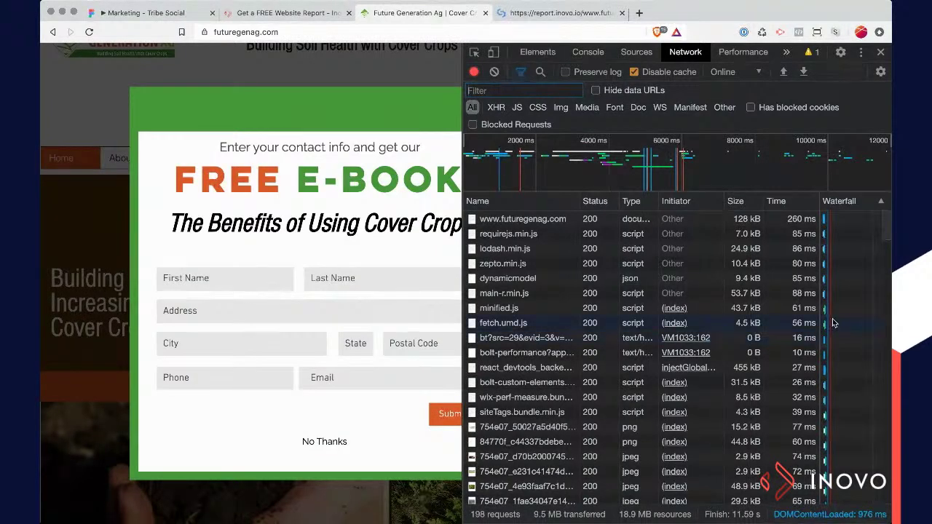
pyautogui.click(785, 203)
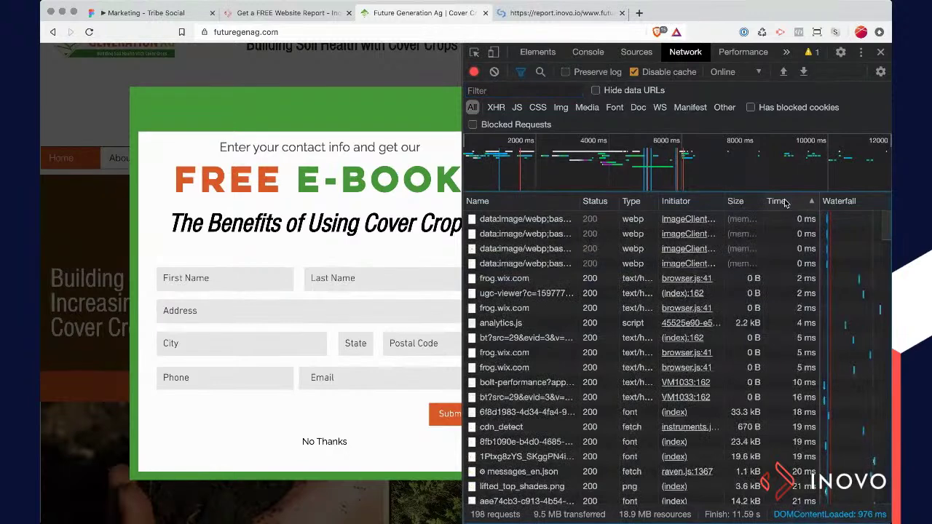
pyautogui.click(785, 203)
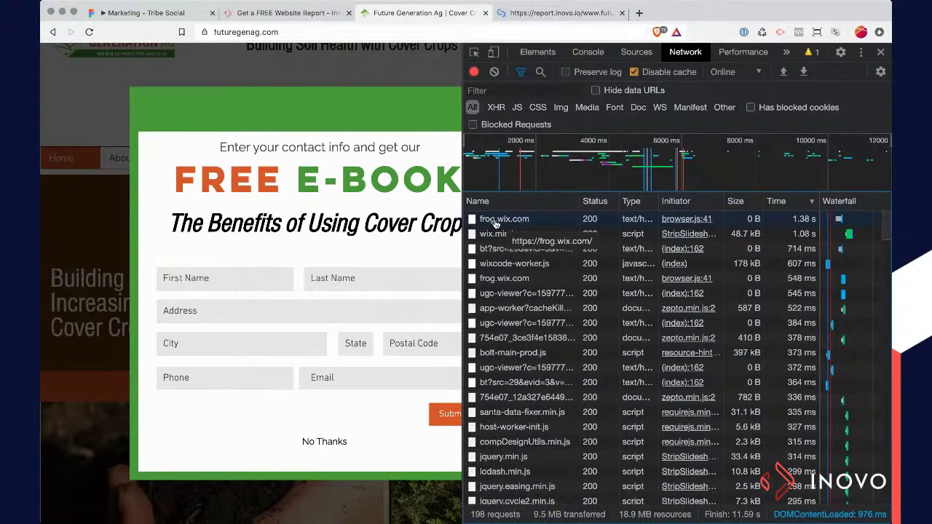
# Step: Filter the recorded network requests to images only and sort them by size, largest first
pyautogui.press('super+Tab')
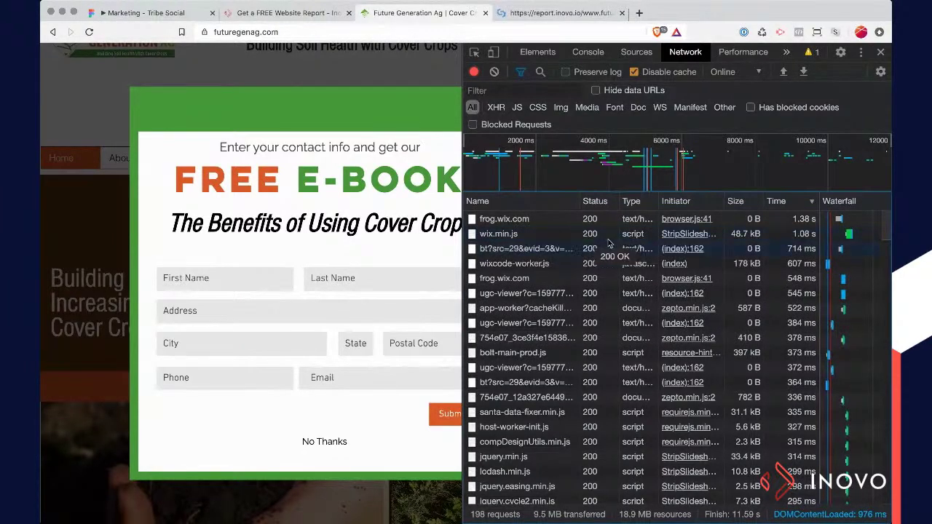
pyautogui.click(561, 108)
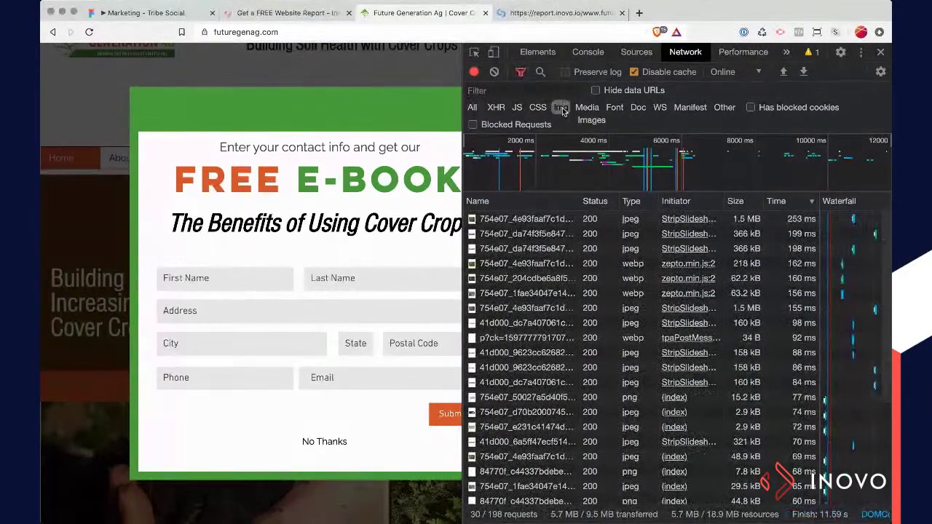
pyautogui.click(739, 203)
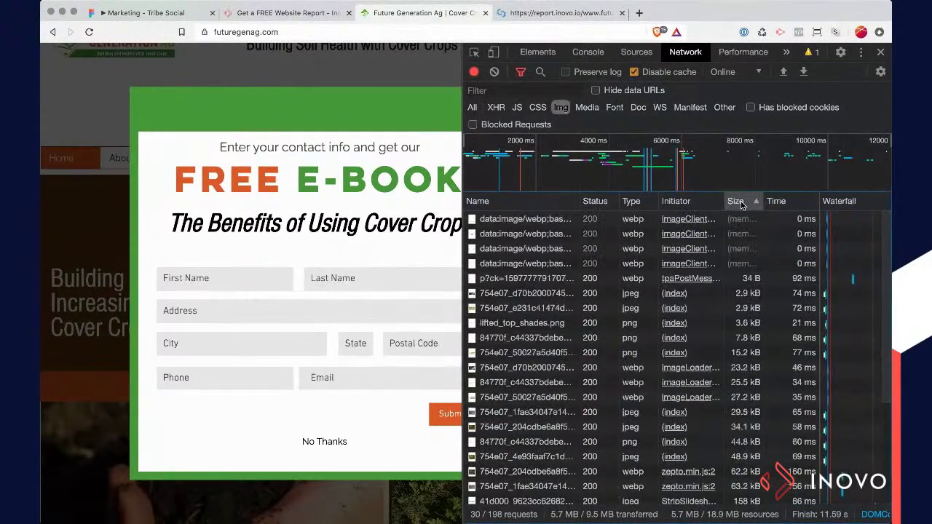
pyautogui.click(739, 203)
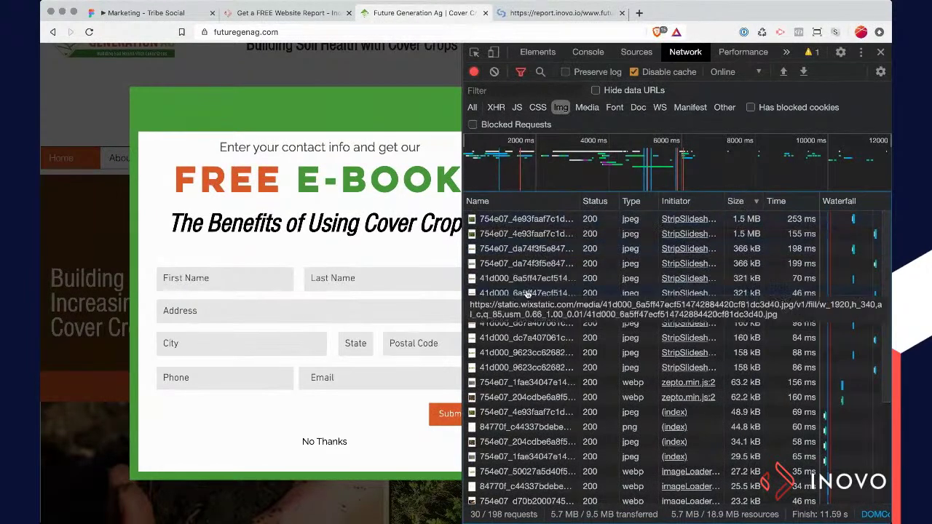
# Step: Preview the two largest image requests and open the first one full size in its own tab
pyautogui.click(515, 235)
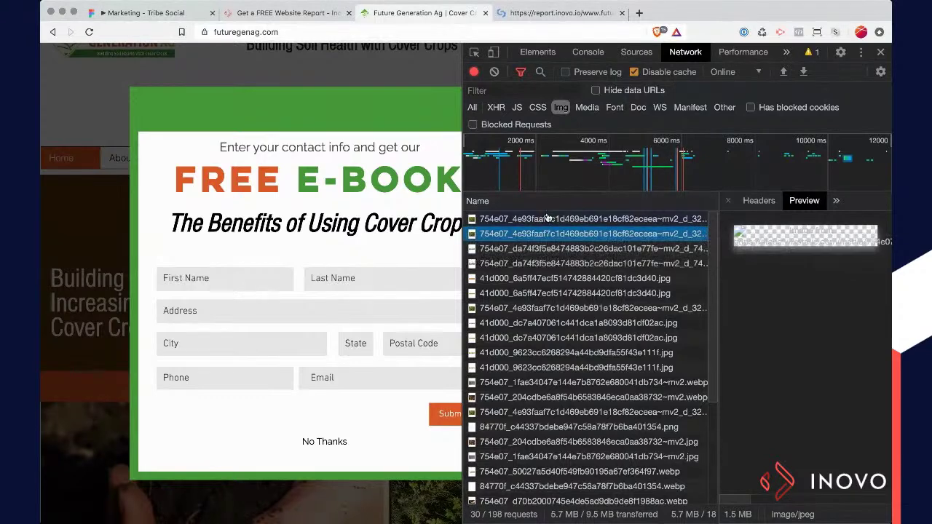
pyautogui.click(547, 219)
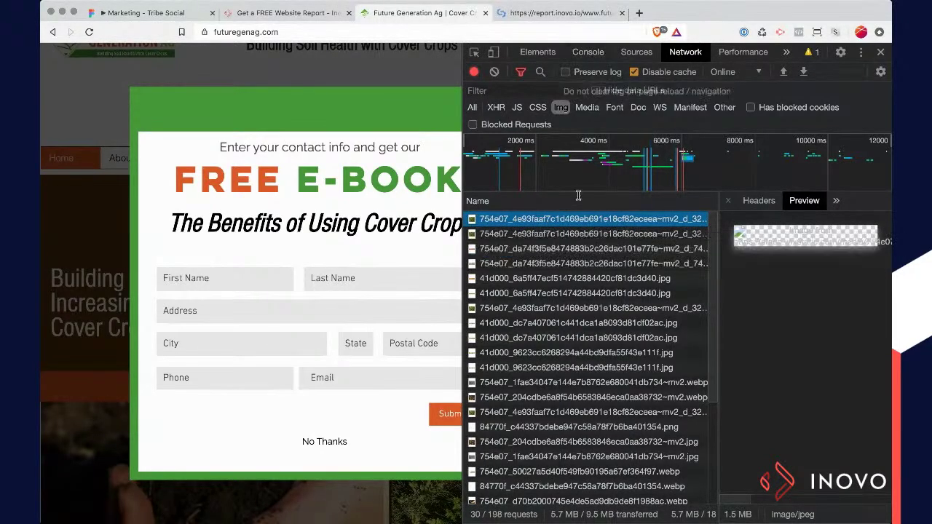
pyautogui.click(766, 208)
pyautogui.click(805, 203)
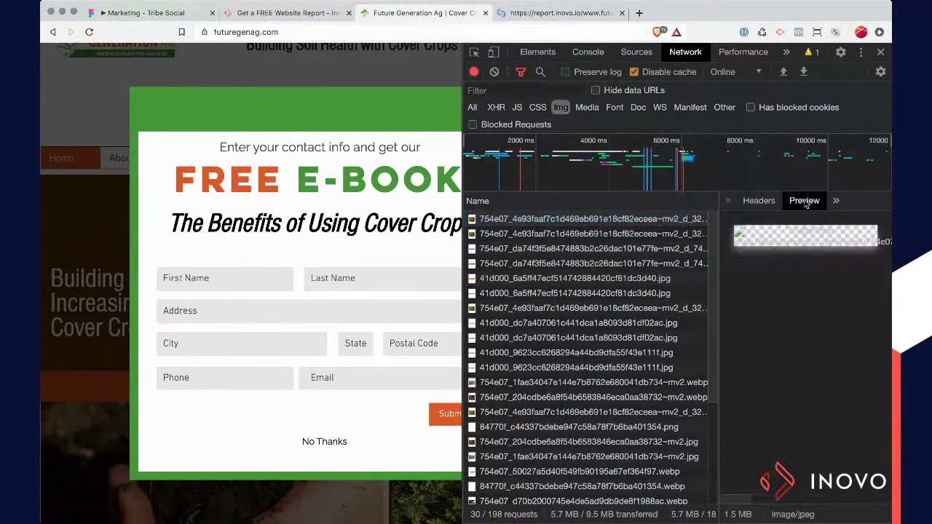
pyautogui.doubleClick(565, 218)
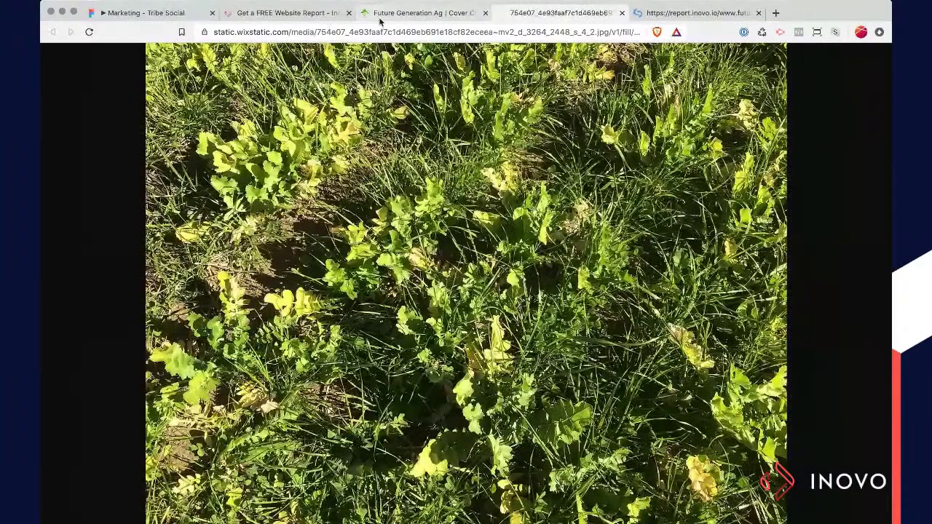
# Step: Return to the Future Generation Ag page, close the developer tools and dismiss the free e-book popup
pyautogui.click(415, 12)
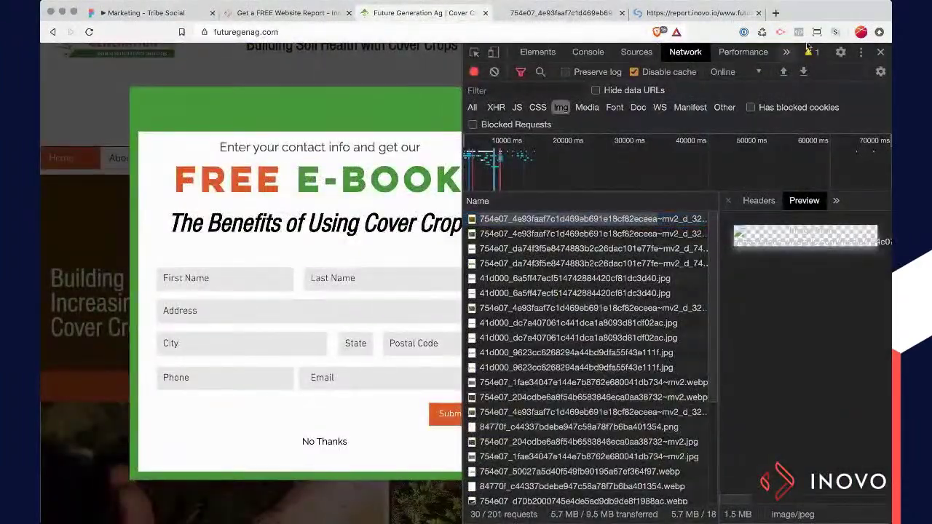
pyautogui.click(878, 52)
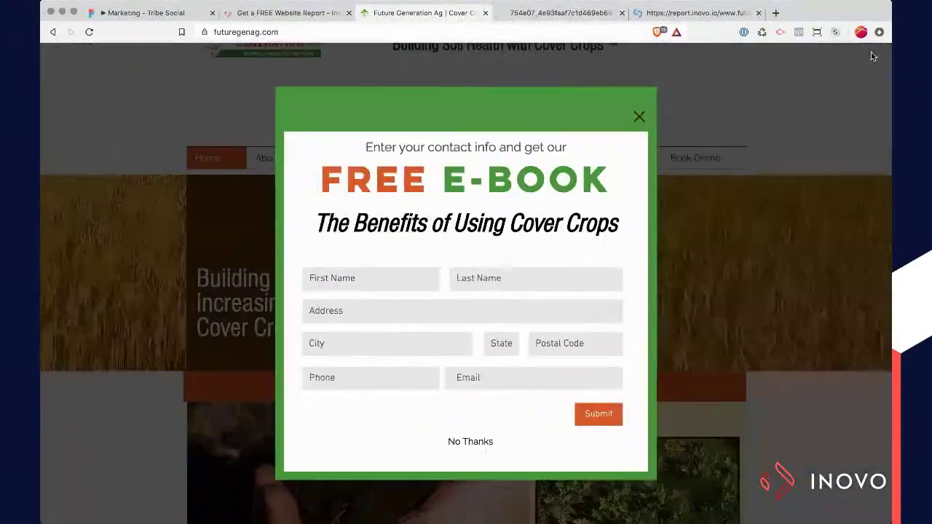
pyautogui.click(640, 118)
# Step: Look for the large plant image on the home page, then open the linked cover crop seed demand story and return
pyautogui.scroll(-4, 641, 119)
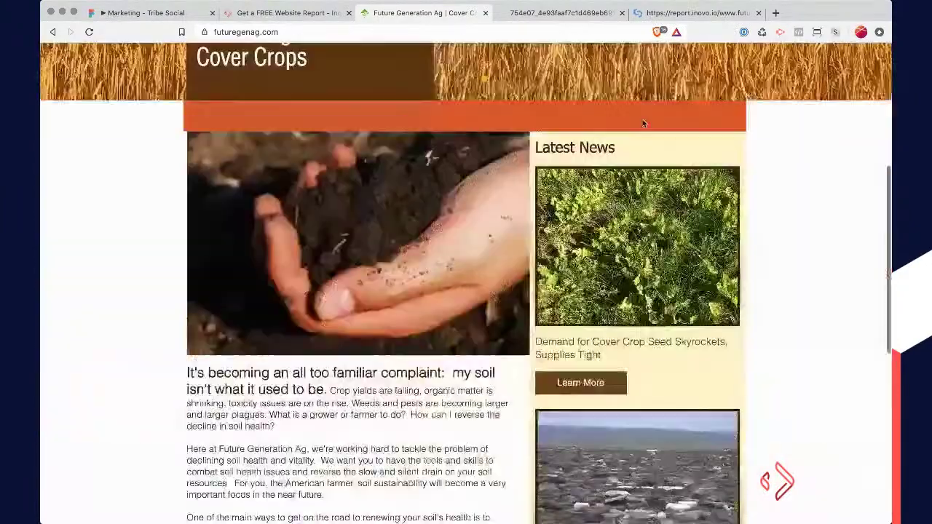
pyautogui.scroll(-6, 643, 120)
pyautogui.scroll(10, 642, 124)
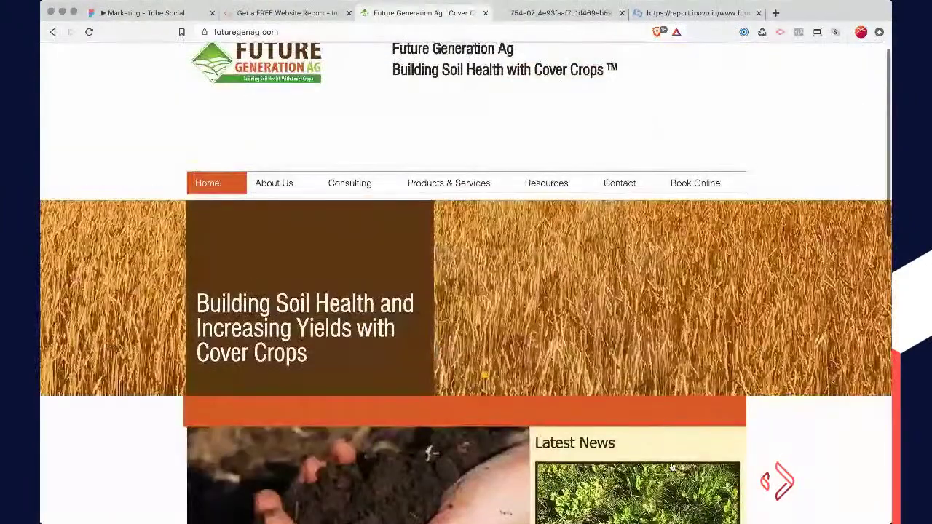
pyautogui.scroll(-3, 642, 124)
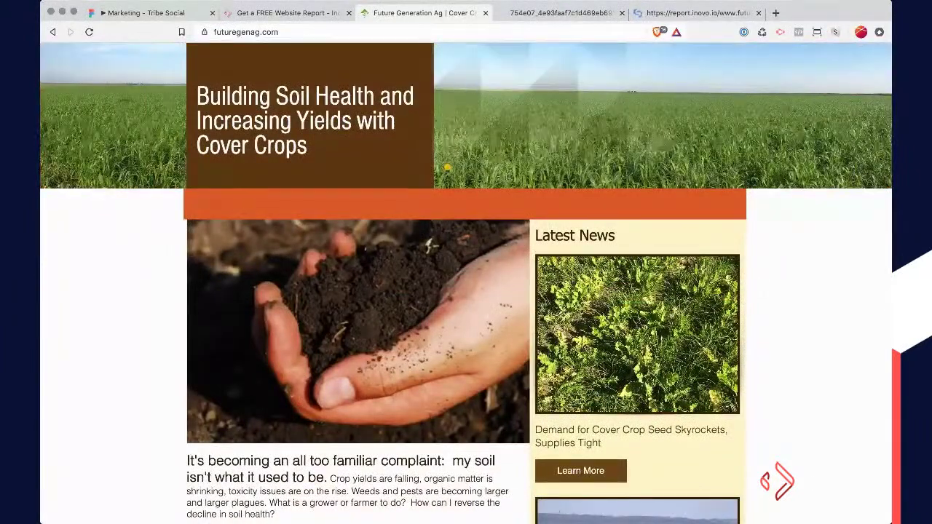
pyautogui.click(592, 340)
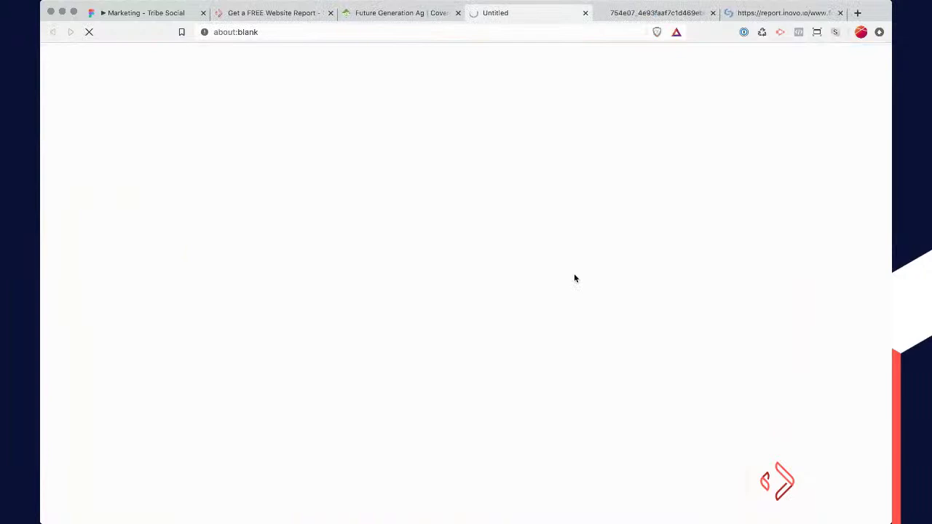
pyautogui.click(419, 15)
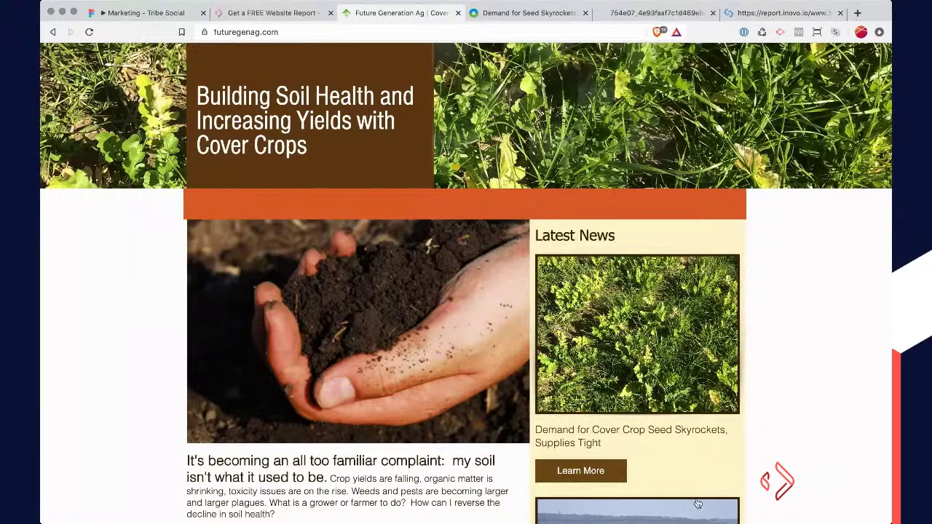
# Step: Reopen the developer tools' network log and open the first listed 1.5 MB JPEG in its own tab
pyautogui.press('super+shift+c')
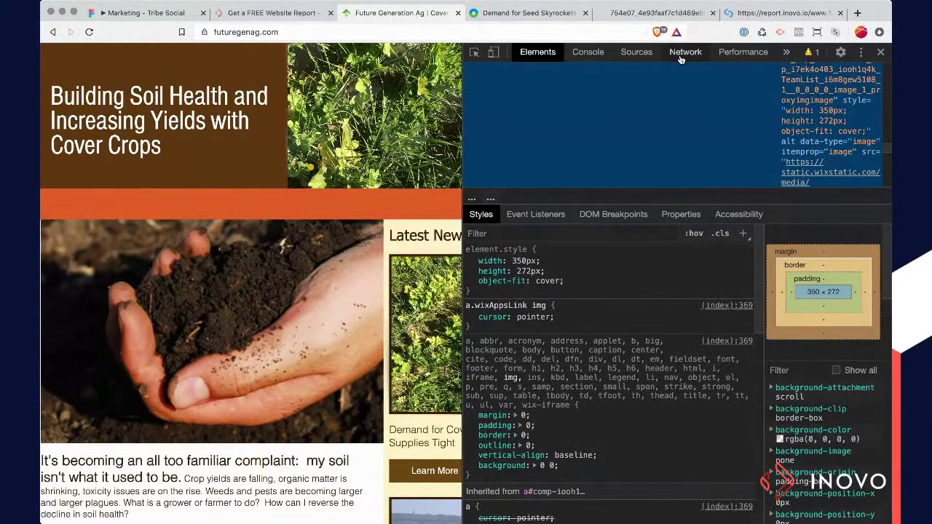
pyautogui.click(683, 53)
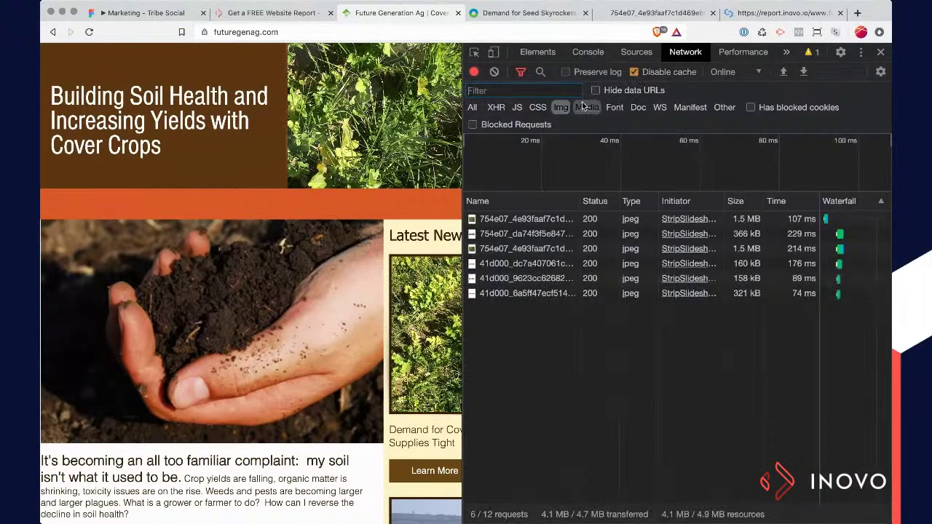
pyautogui.click(531, 219)
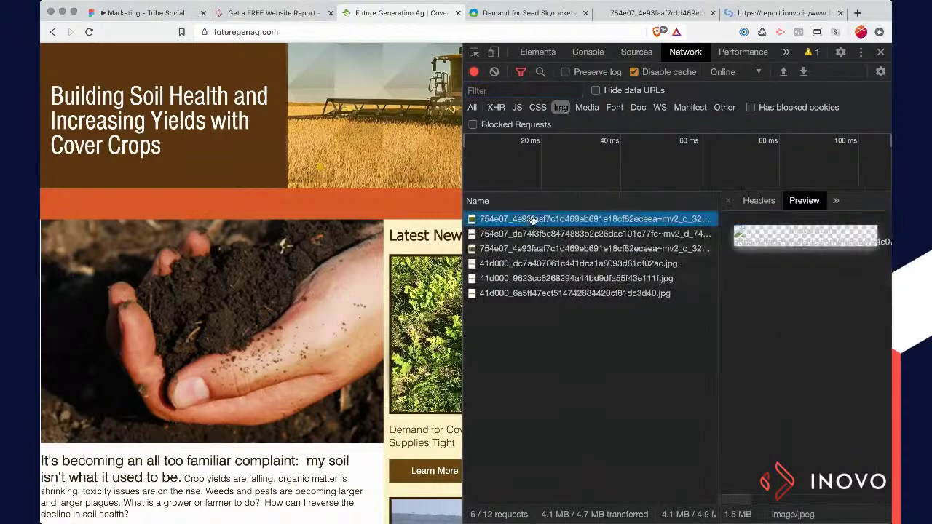
pyautogui.doubleClick(595, 217)
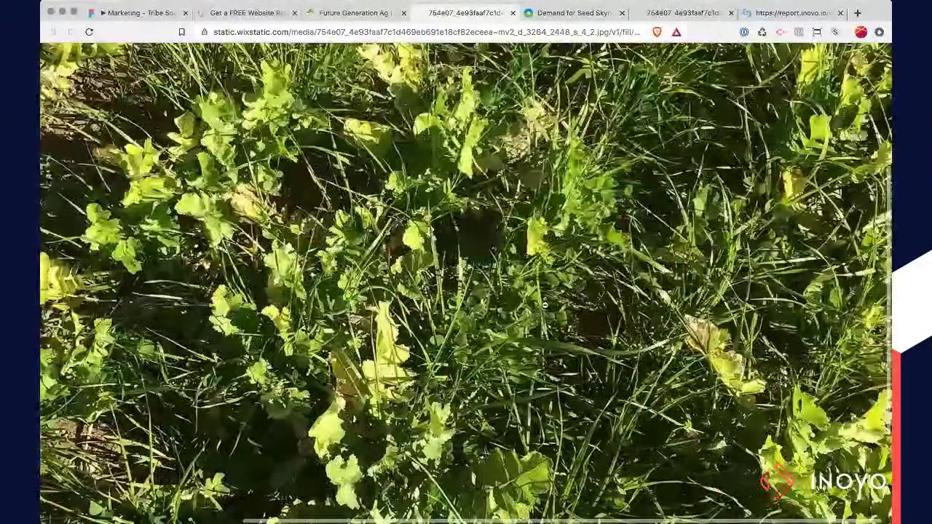
# Step: Open tinypng.com in a new tab
pyautogui.press('super+t')
pyautogui.write('tinypng.com')
pyautogui.press('Return')
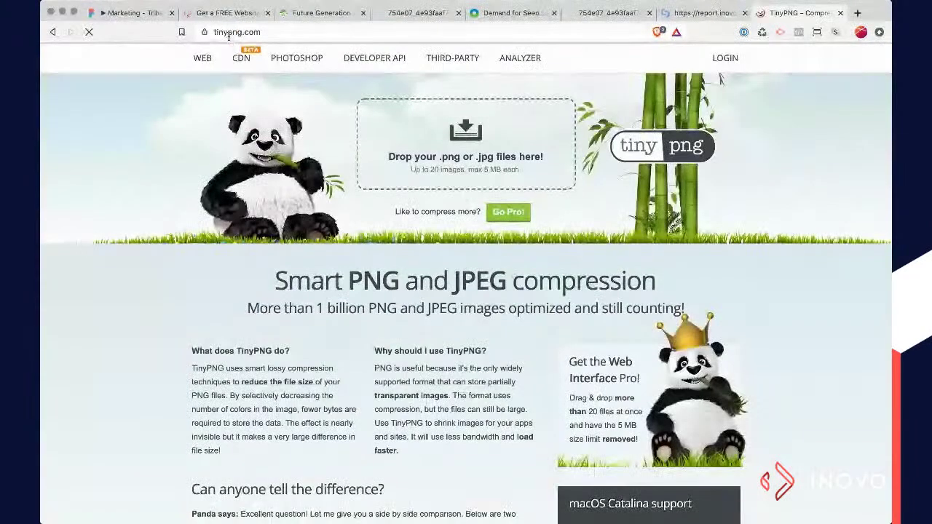
# Step: Try the tinyjpeg.com address in the same tab, then correct it to tinyjpg.com and load the site
pyautogui.click(227, 33)
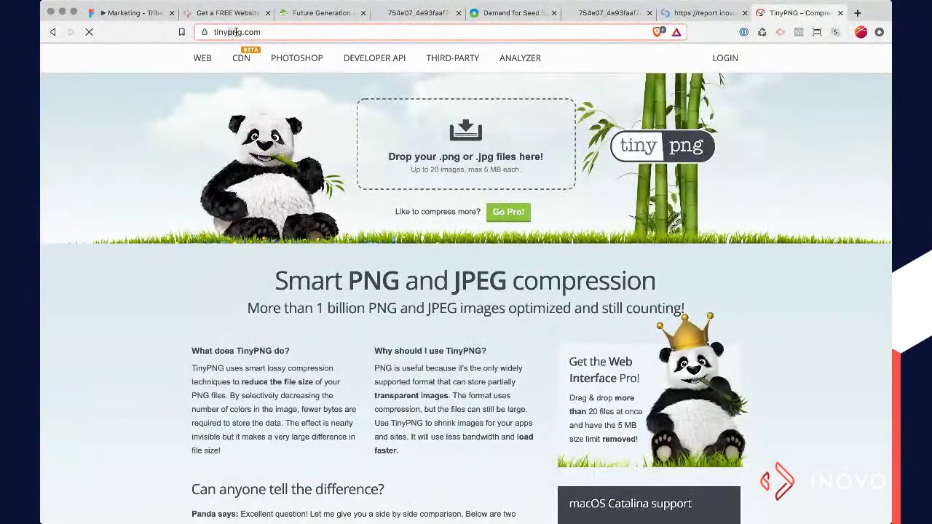
pyautogui.write('tinyjpeg.com')
pyautogui.press('Return')
pyautogui.click(239, 32)
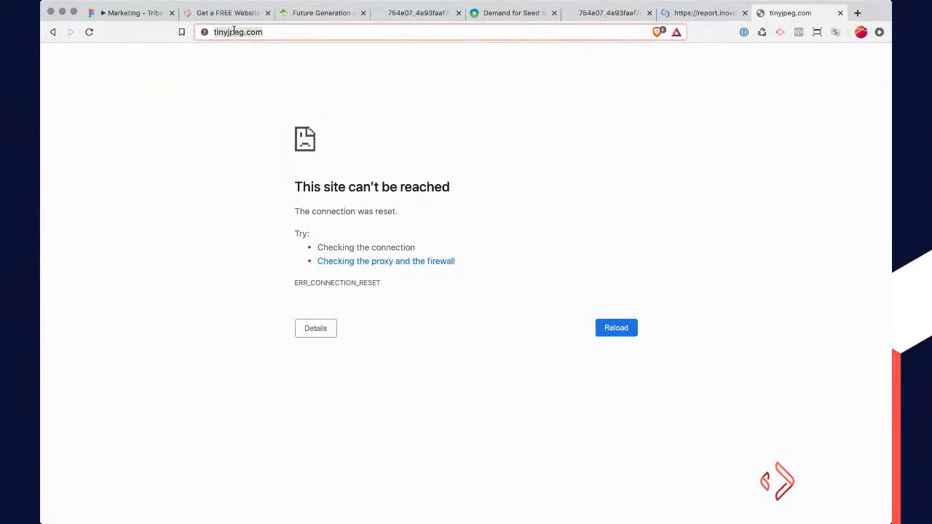
pyautogui.press('BackSpace')
pyautogui.press('Return')
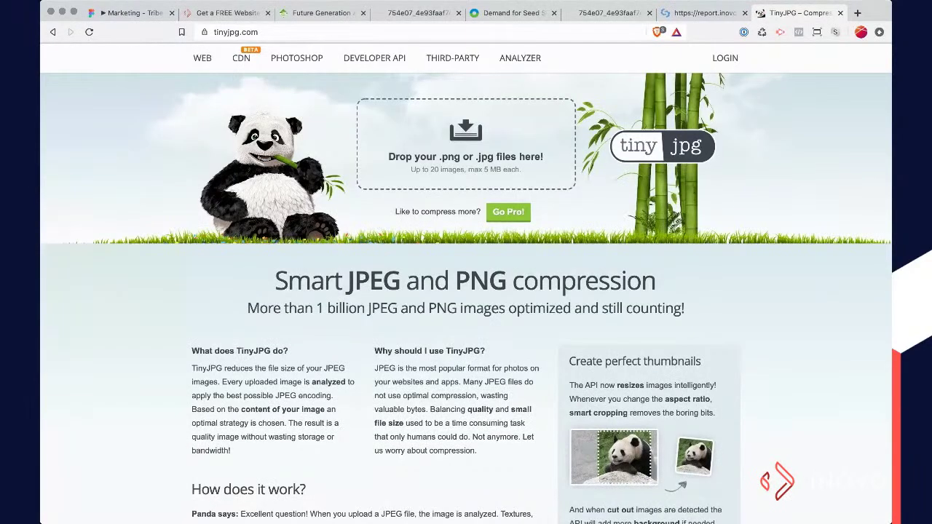
# Step: Upload the 1.5 MB plant JPEG to TinyJPG to compress it
pyautogui.moveTo(463, 136); pyautogui.dragTo(463, 136)
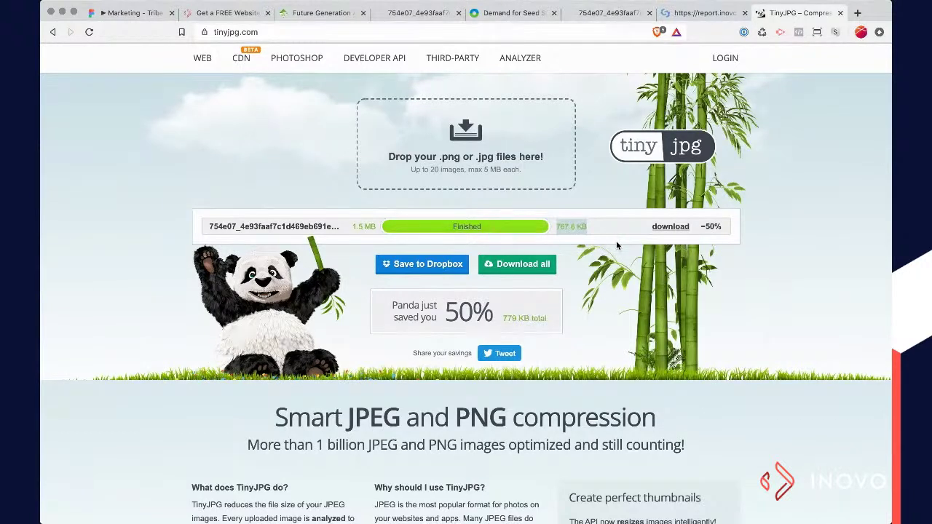
pyautogui.press('super+Tab')
pyautogui.press('super+Tab')
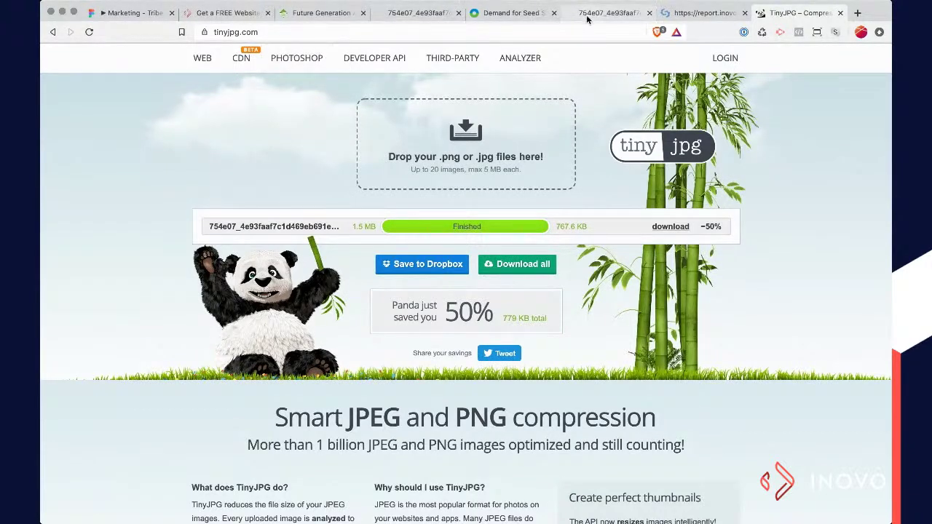
pyautogui.click(317, 14)
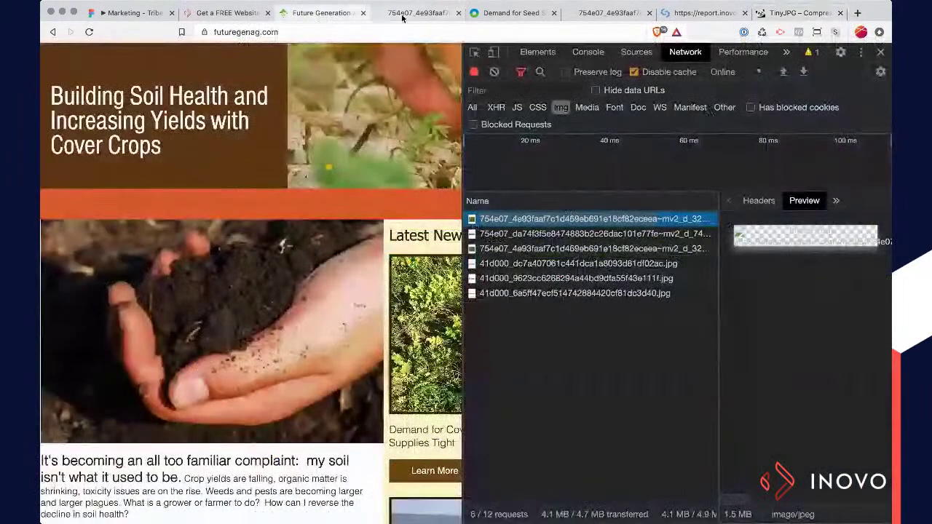
pyautogui.click(219, 13)
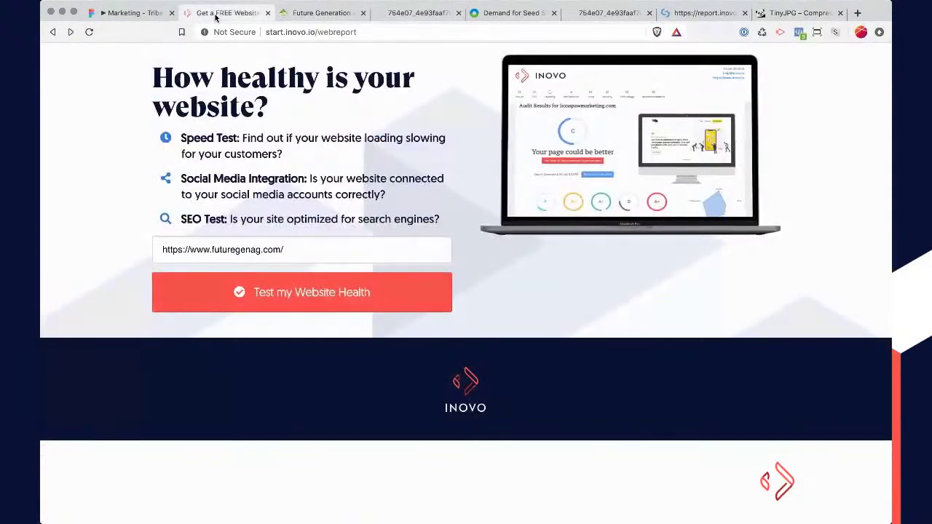
pyautogui.click(70, 31)
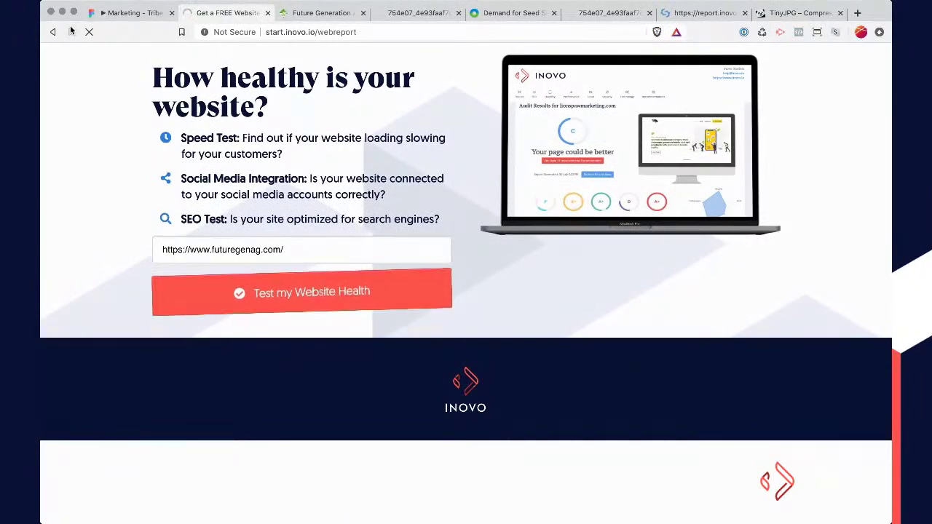
pyautogui.click(328, 13)
pyautogui.click(235, 14)
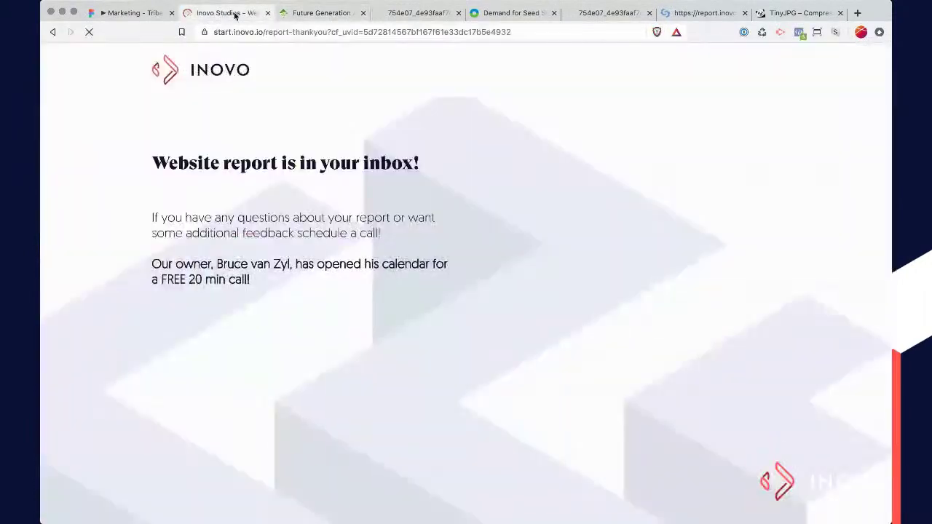
pyautogui.click(263, 29)
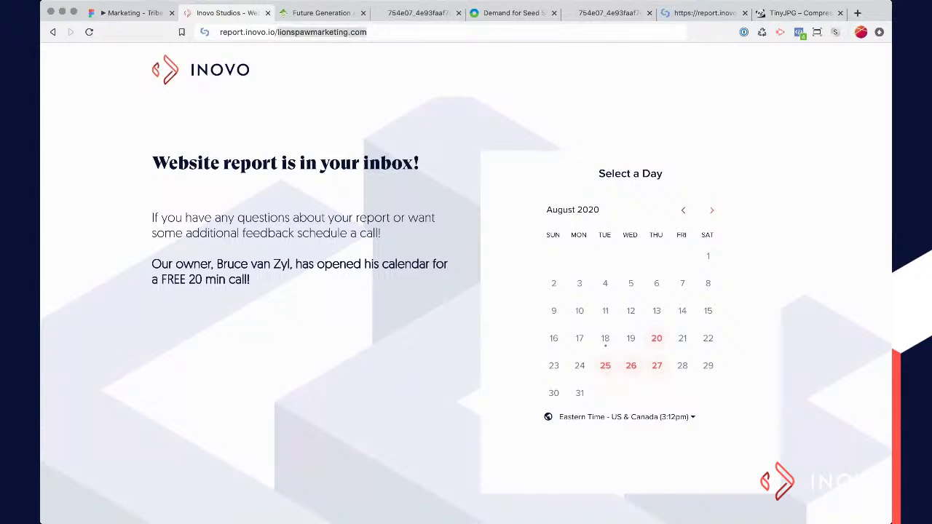
pyautogui.press('super+v')
pyautogui.press('Return')
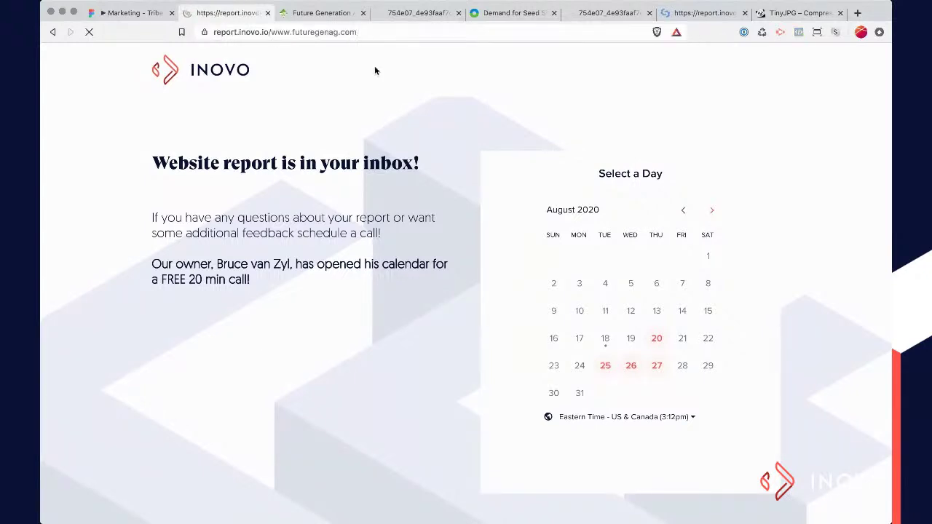
# Step: Review the report's Page Size Info charts and the Number of Resources section under Performance
pyautogui.scroll(-2, 421, 334)
pyautogui.scroll(-5, 421, 337)
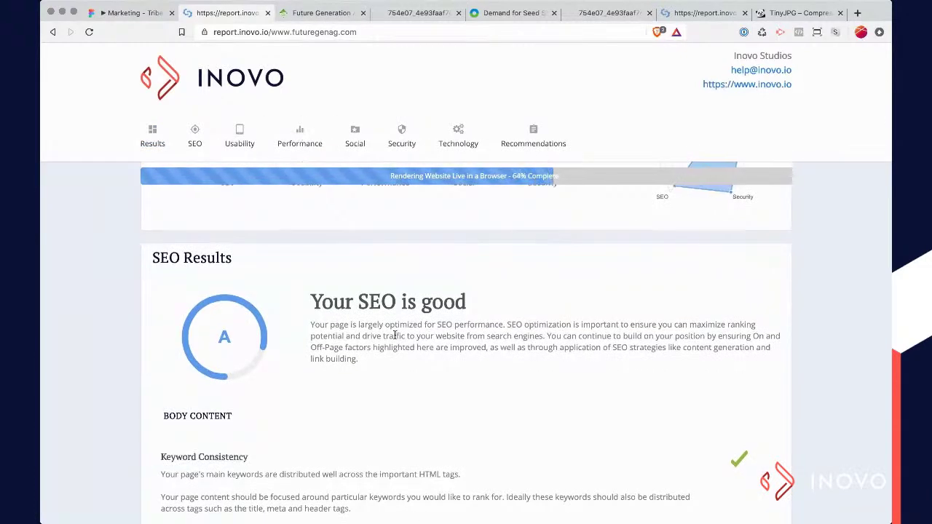
pyautogui.scroll(-15, 394, 334)
pyautogui.scroll(-8, 394, 334)
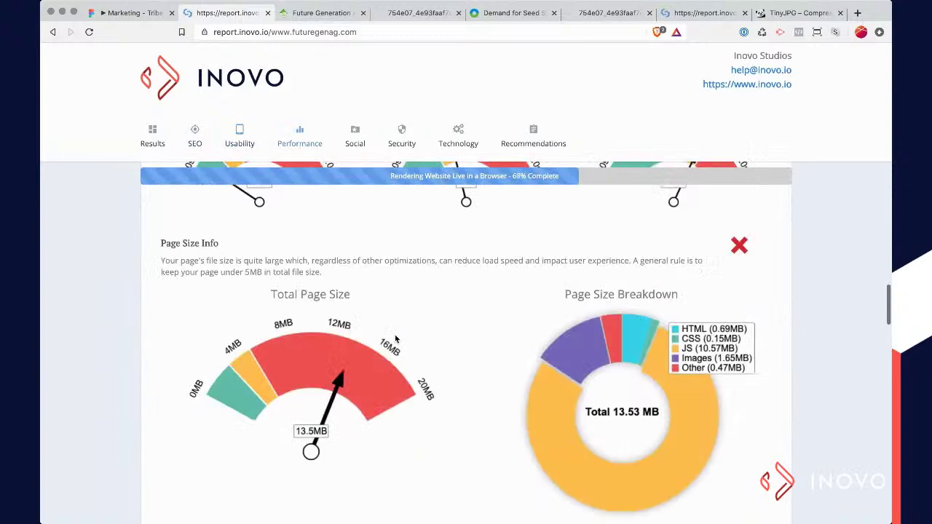
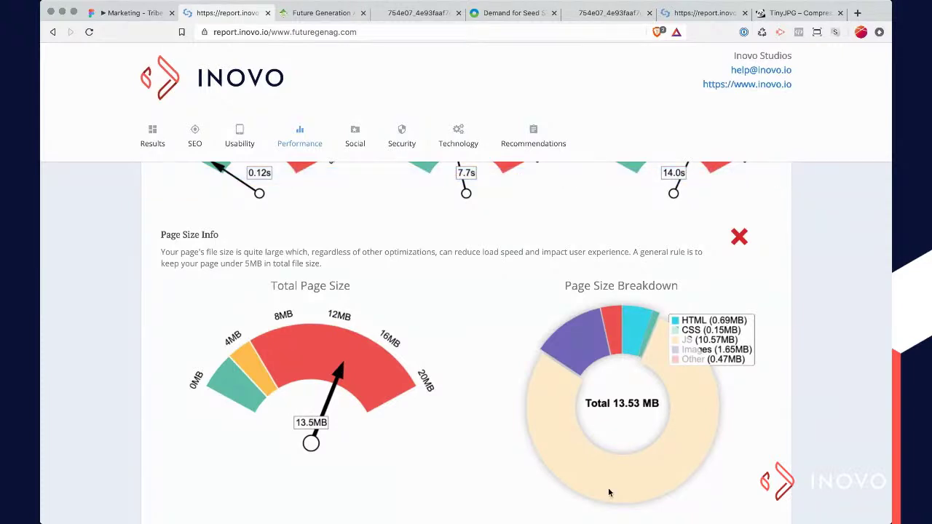
pyautogui.scroll(-5, 554, 488)
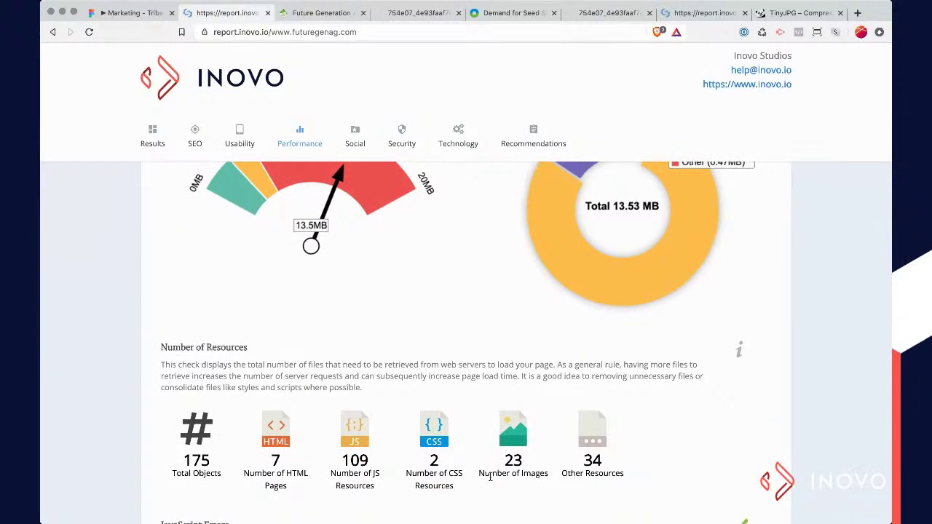
# Step: Review the Page Size Breakdown chart and the Page Speed Info gauges in the report's Performance section
pyautogui.scroll(-3, 490, 477)
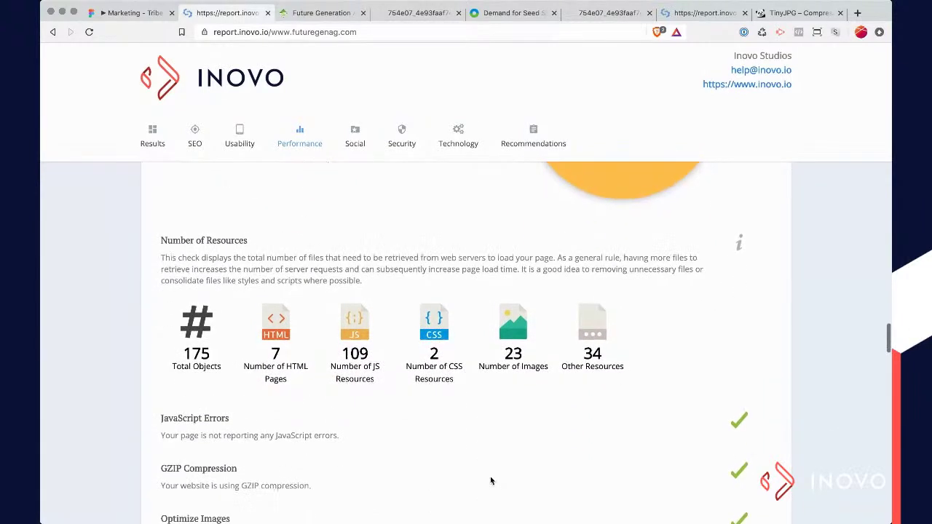
pyautogui.scroll(7, 491, 480)
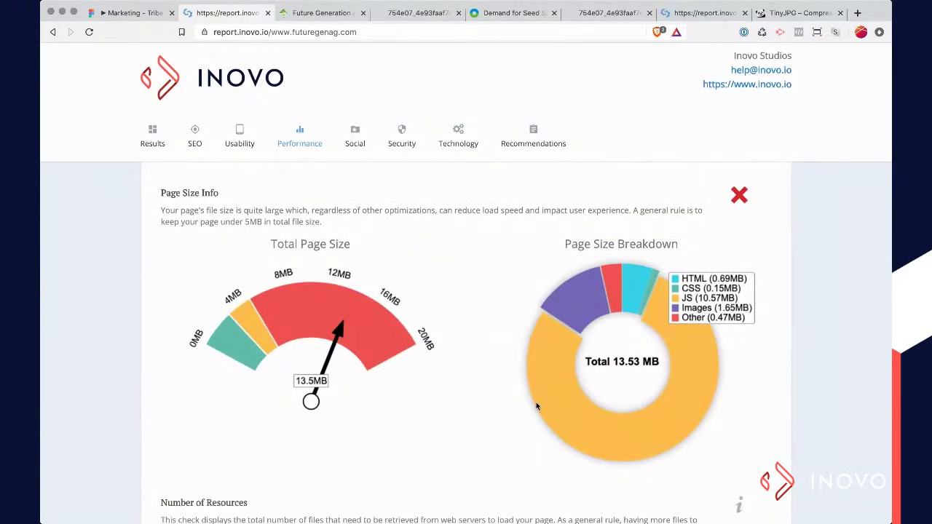
pyautogui.moveTo(541, 405)
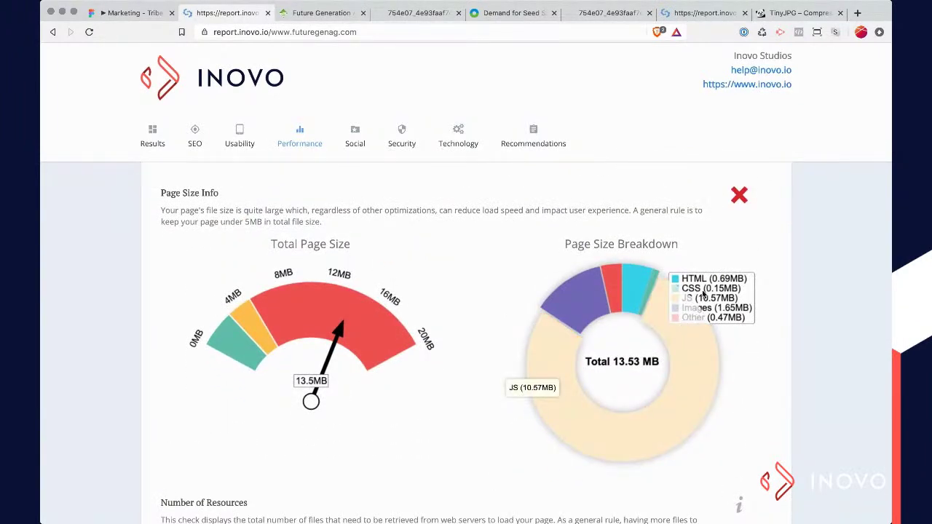
pyautogui.scroll(4, 702, 292)
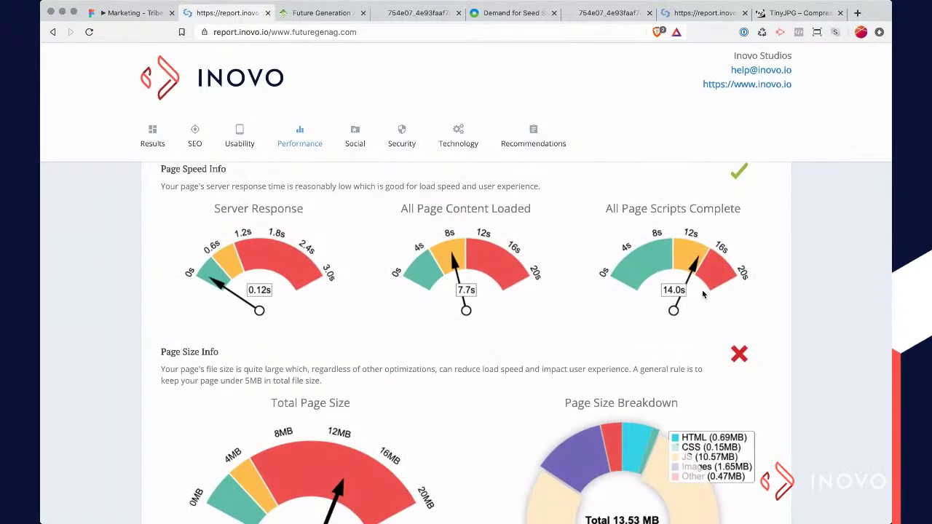
pyautogui.scroll(-1, 703, 294)
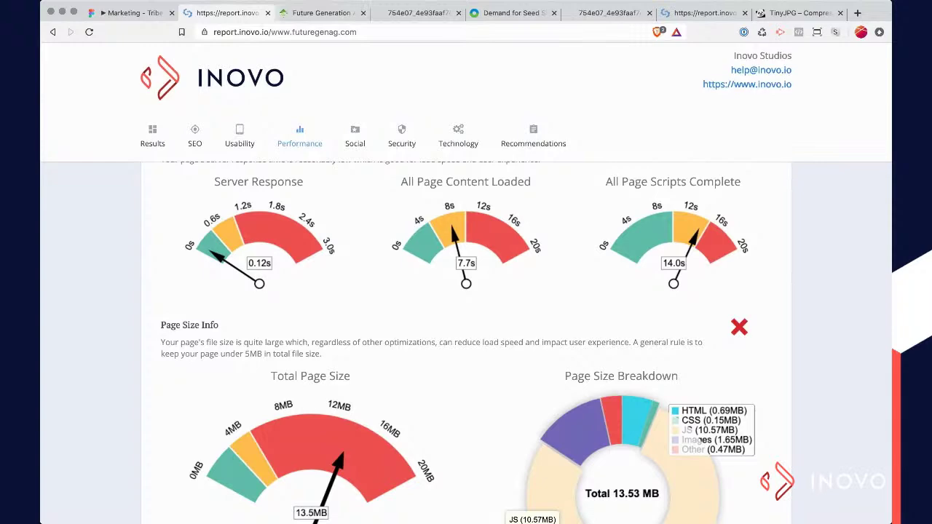
# Step: Switch to the Future Generation Ag site, close its developer tools and return to the top of the home page
pyautogui.click(310, 23)
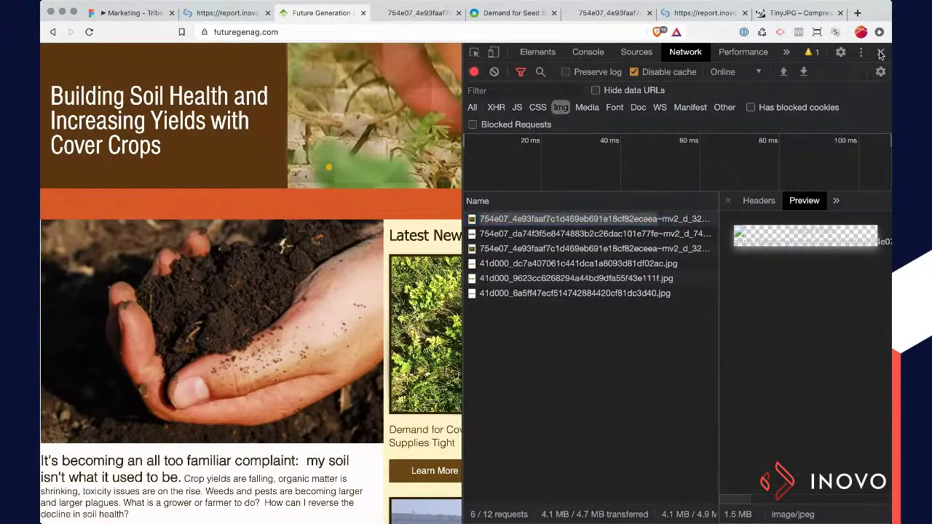
pyautogui.click(880, 55)
pyautogui.scroll(5, 522, 302)
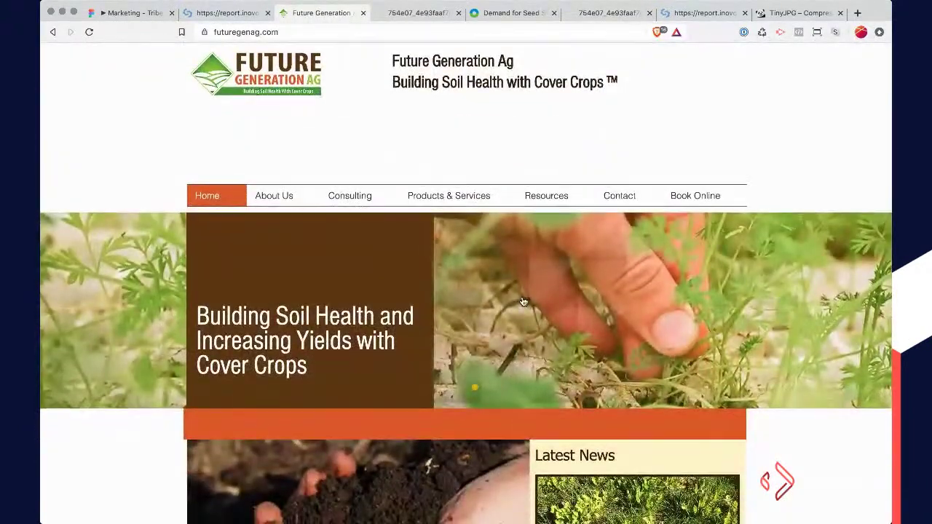
# Step: Go back to the Inovo report and open its Social results to review the Facebook checks
pyautogui.click(226, 13)
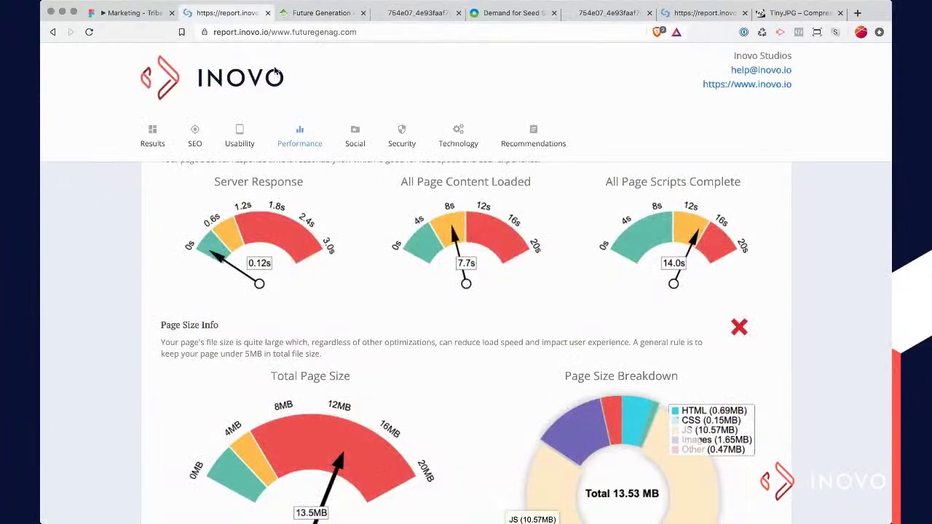
pyautogui.click(357, 140)
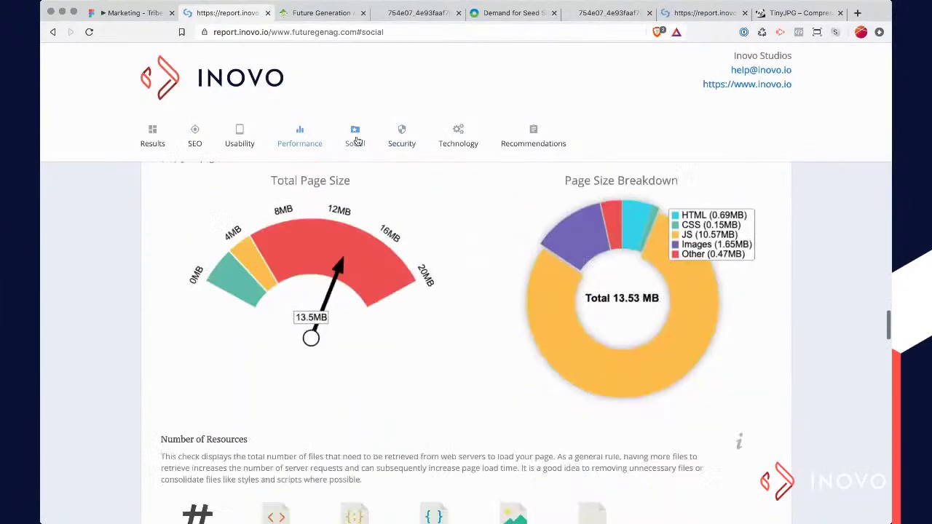
pyautogui.scroll(-1, 369, 371)
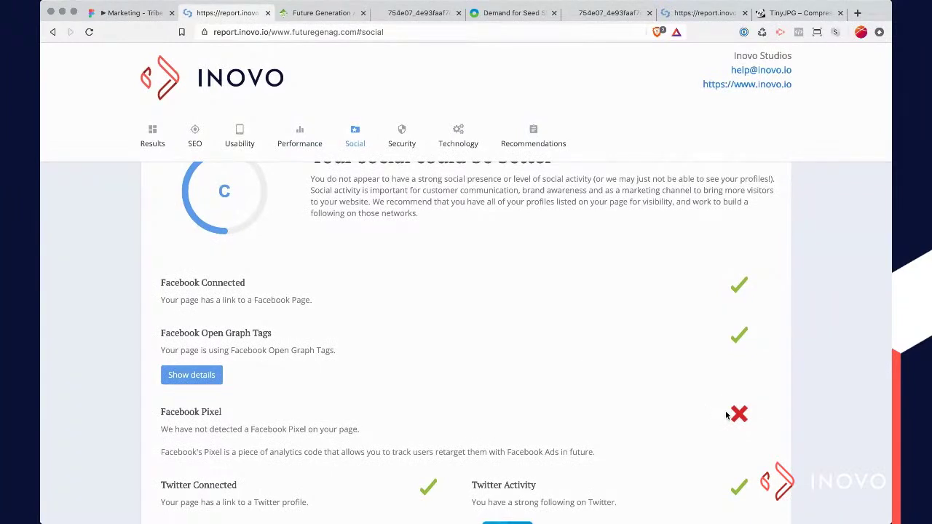
pyautogui.scroll(-2, 745, 415)
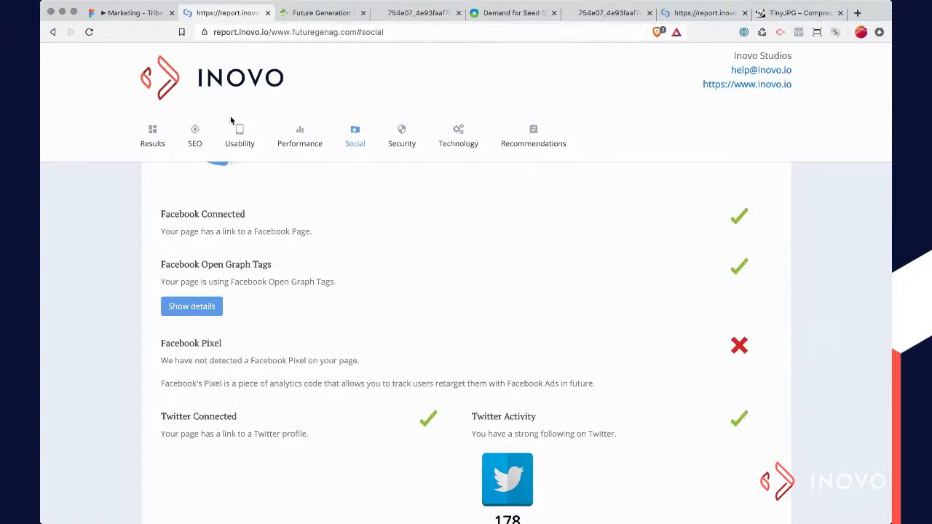
# Step: Glance at the Future Generation Ag home page, then highlight the Facebook Pixel finding in the report's Social results
pyautogui.click(310, 15)
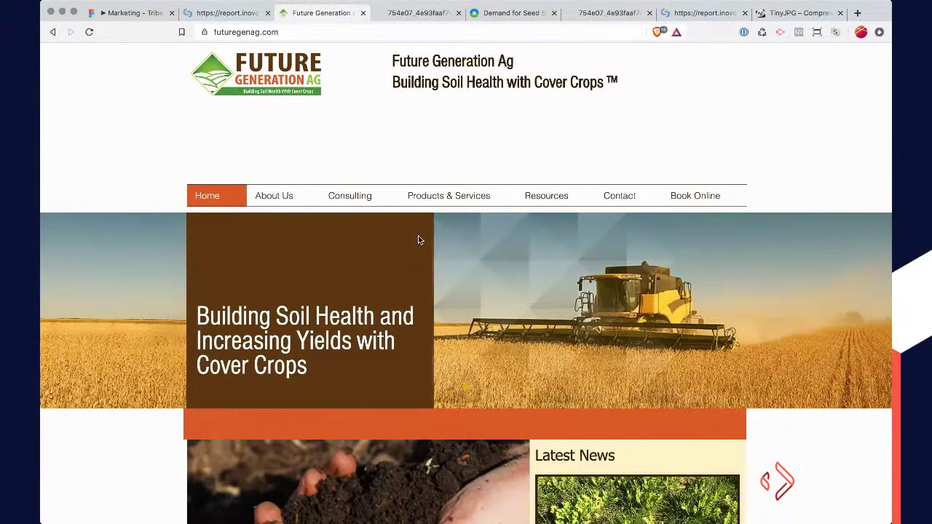
pyautogui.click(228, 14)
pyautogui.scroll(-2, 480, 266)
pyautogui.moveTo(192, 299); pyautogui.dragTo(350, 347)
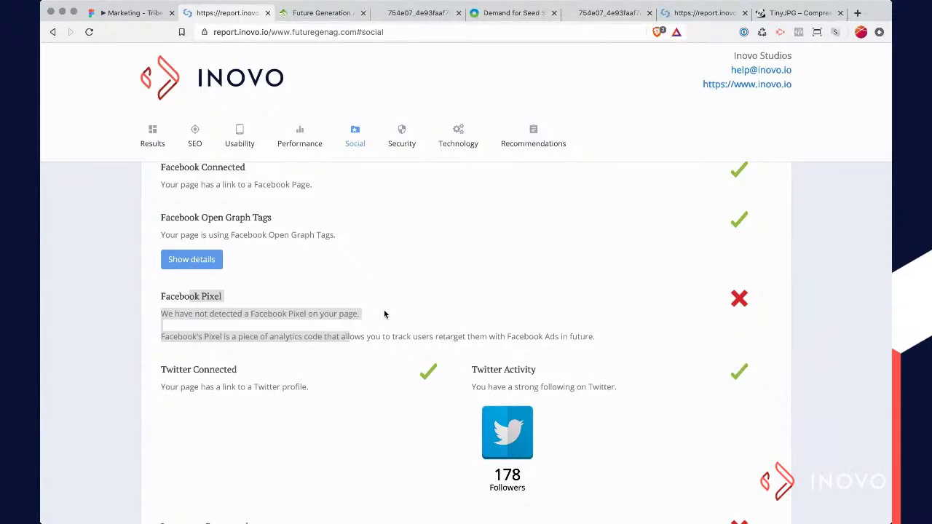
# Step: Review the Instagram, YouTube and LinkedIn checks against the site's home page, highlighting the YouTube Connected heading in the report
pyautogui.scroll(-5, 502, 293)
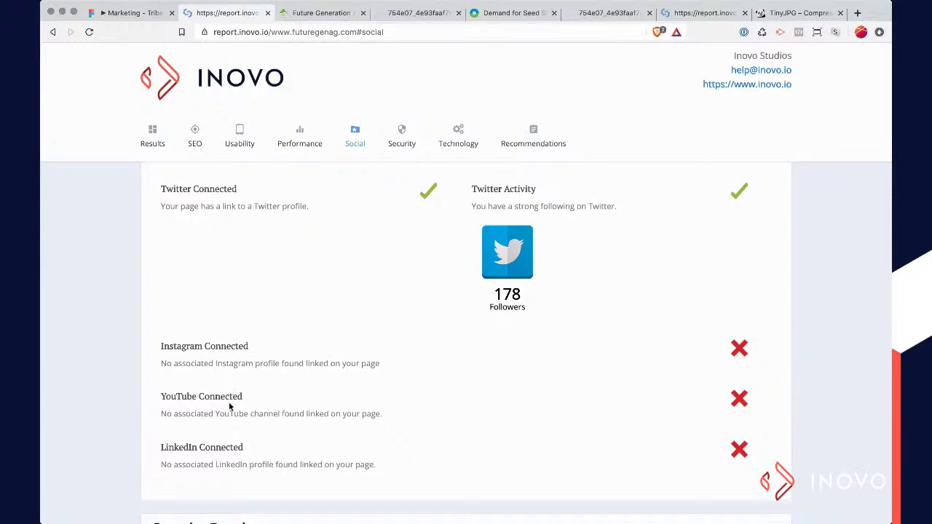
pyautogui.click(305, 11)
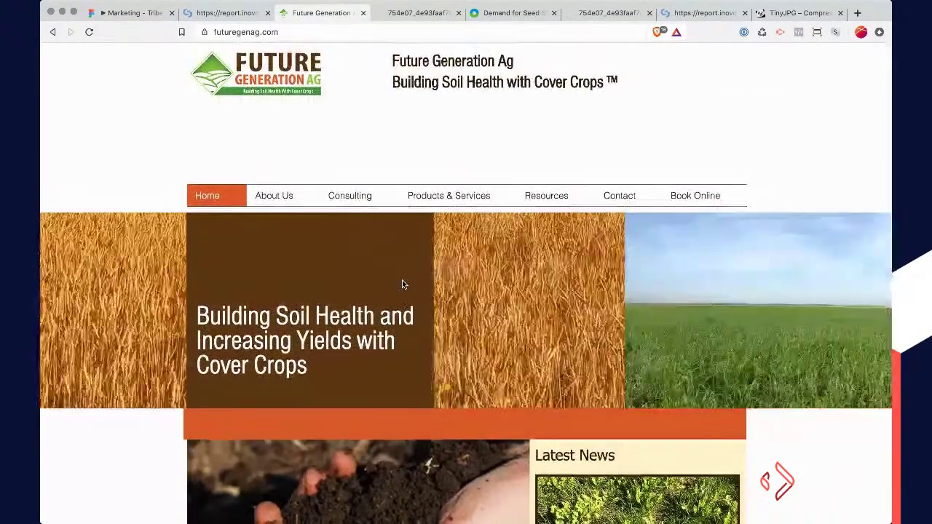
pyautogui.click(234, 14)
pyautogui.scroll(-1, 371, 359)
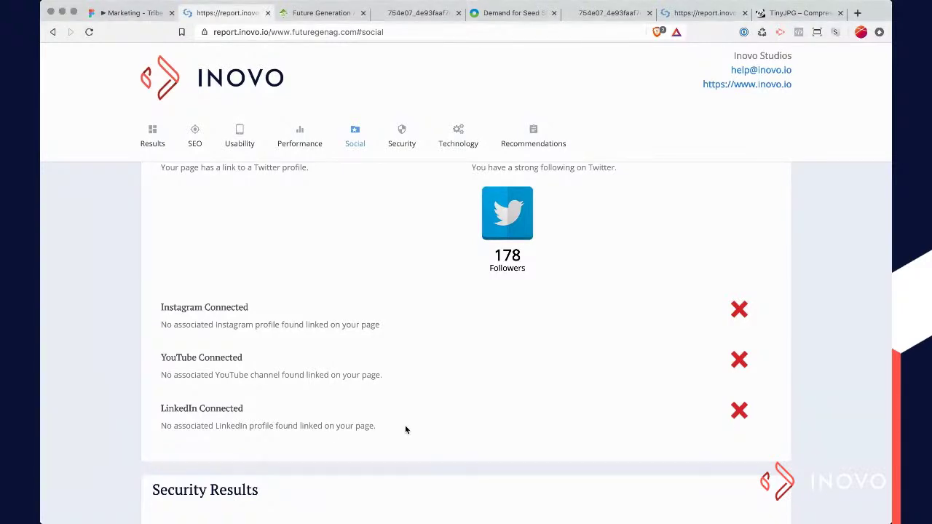
pyautogui.moveTo(161, 357); pyautogui.dragTo(249, 359)
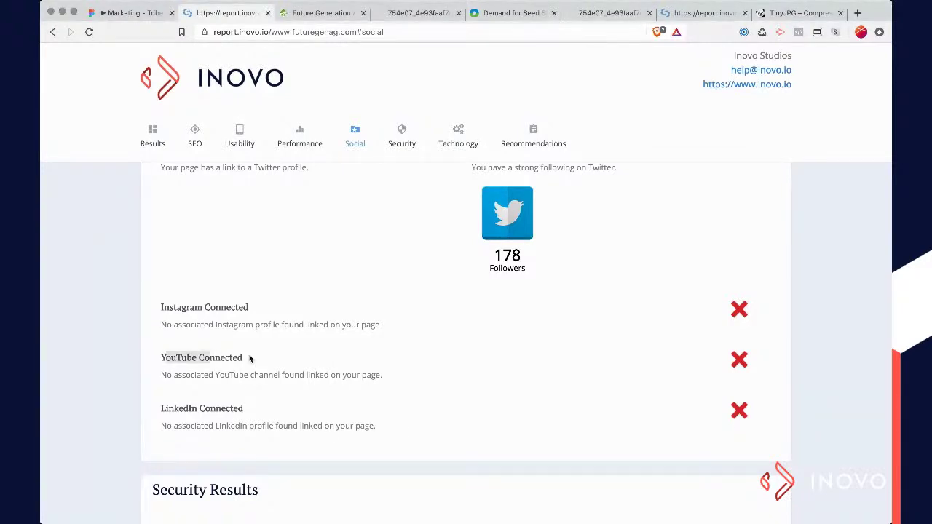
# Step: Recheck the report's Facebook findings, then inspect the Twitter and Facebook links in the Future Generation Ag site's footer
pyautogui.scroll(5, 225, 335)
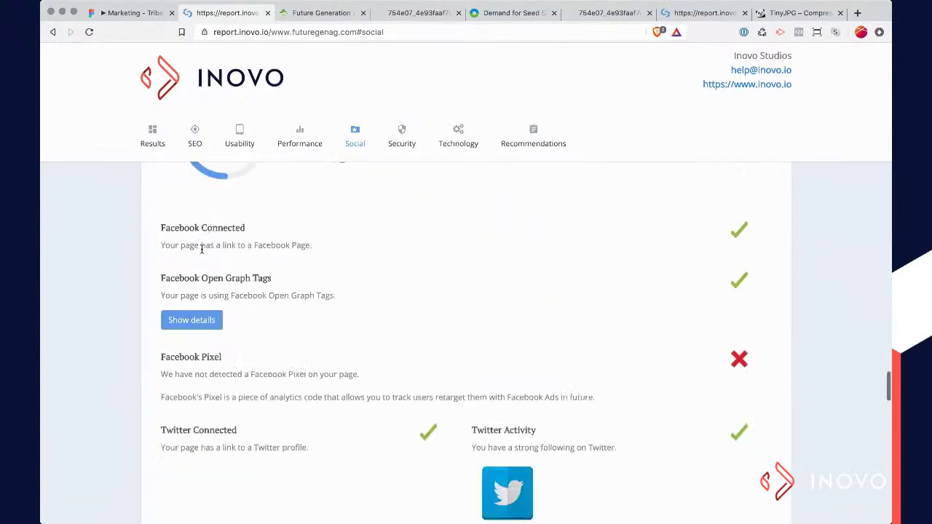
pyautogui.scroll(1, 202, 251)
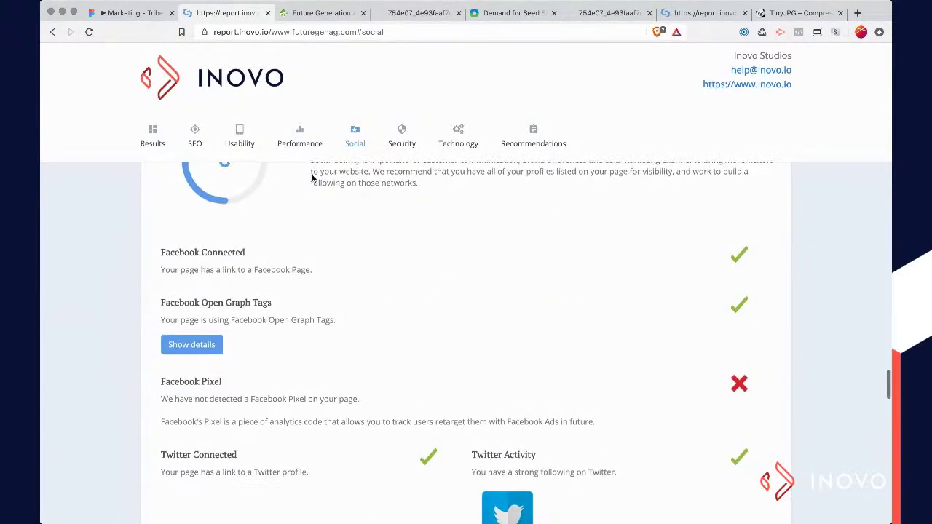
pyautogui.click(323, 12)
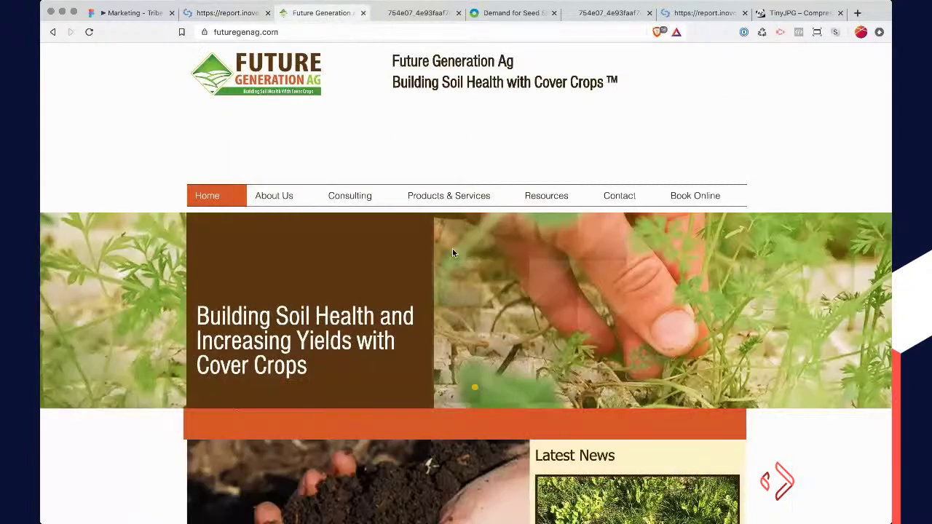
pyautogui.scroll(-5, 452, 251)
pyautogui.scroll(-6, 452, 249)
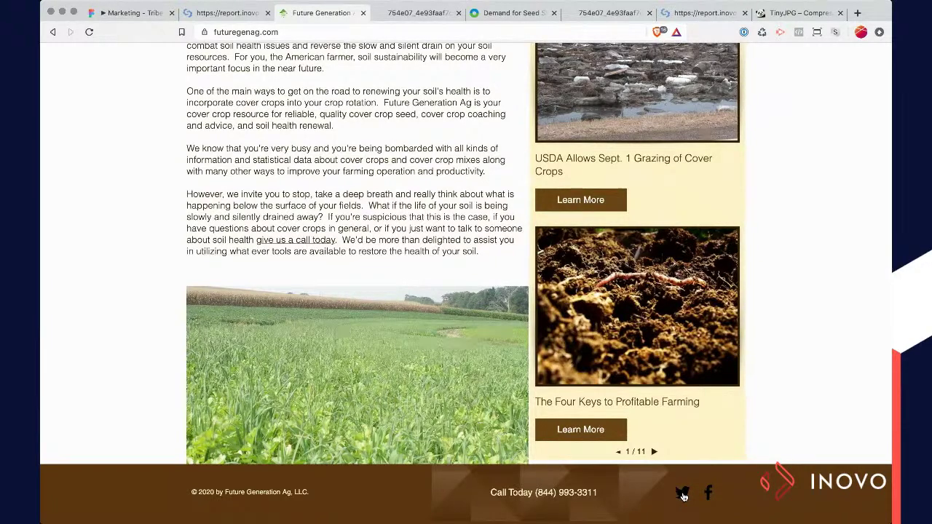
pyautogui.scroll(15, 555, 382)
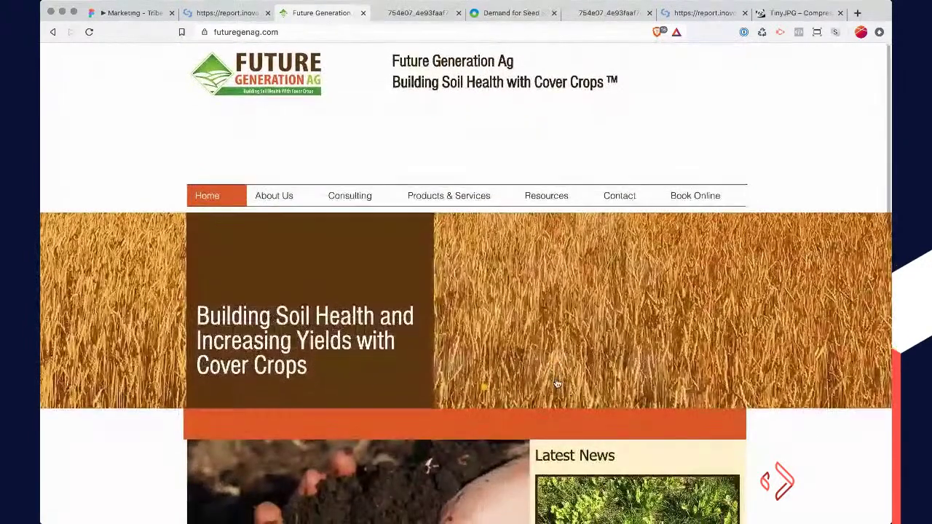
# Step: Return to the Inovo report's Performance Results and highlight the word "could" in the summary headline
pyautogui.click(226, 12)
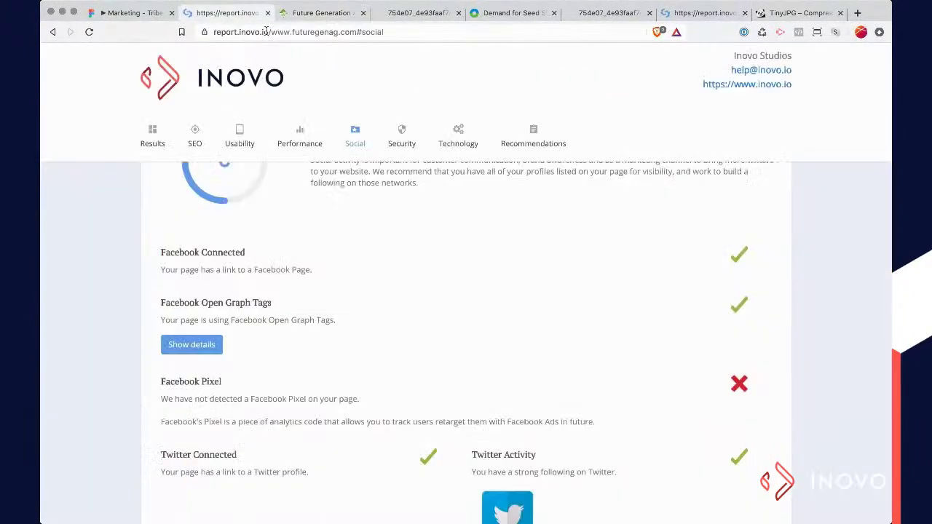
pyautogui.scroll(10, 495, 262)
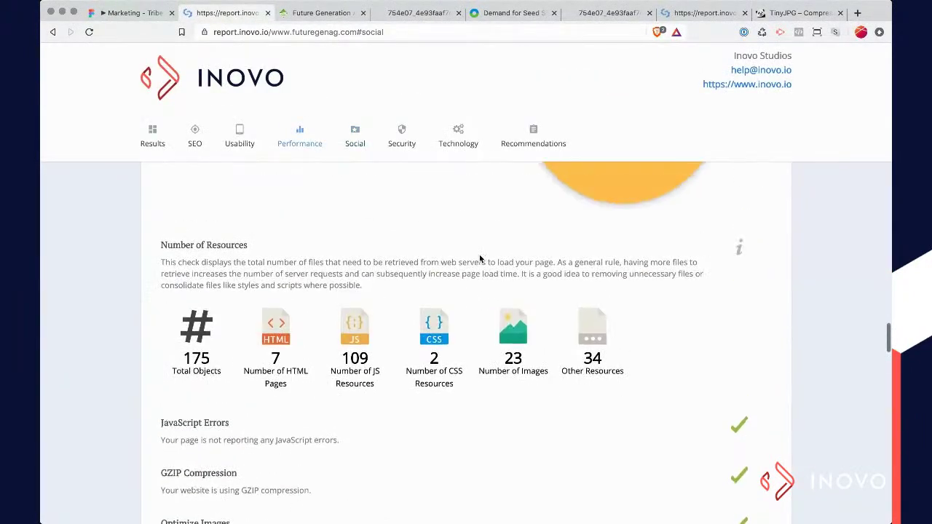
pyautogui.scroll(1, 480, 254)
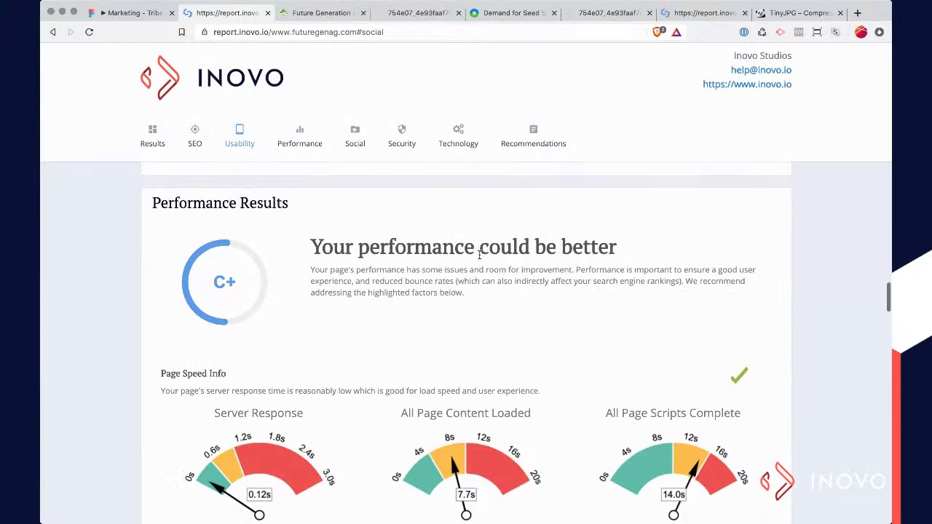
pyautogui.doubleClick(504, 248)
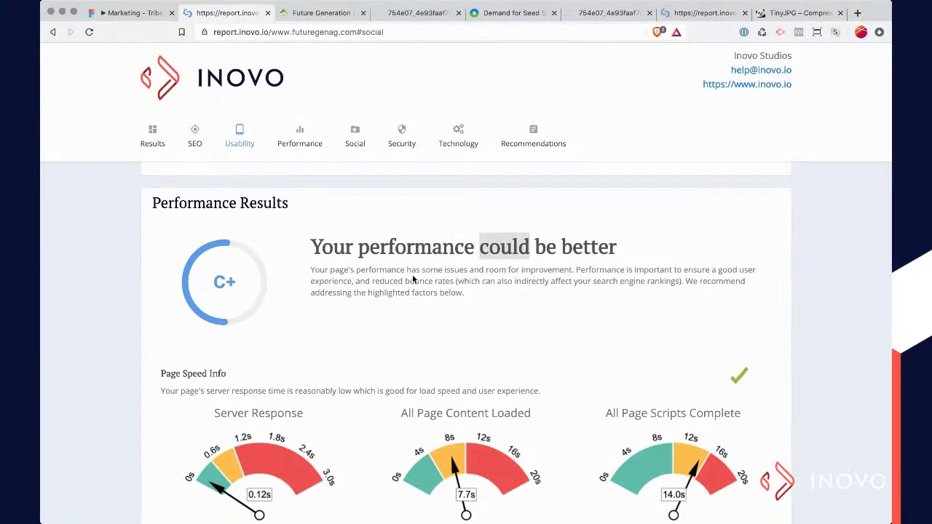
# Step: Review the report's Usability section, including the phone and tablet Device Rendering previews and the checks below them
pyautogui.scroll(5, 393, 339)
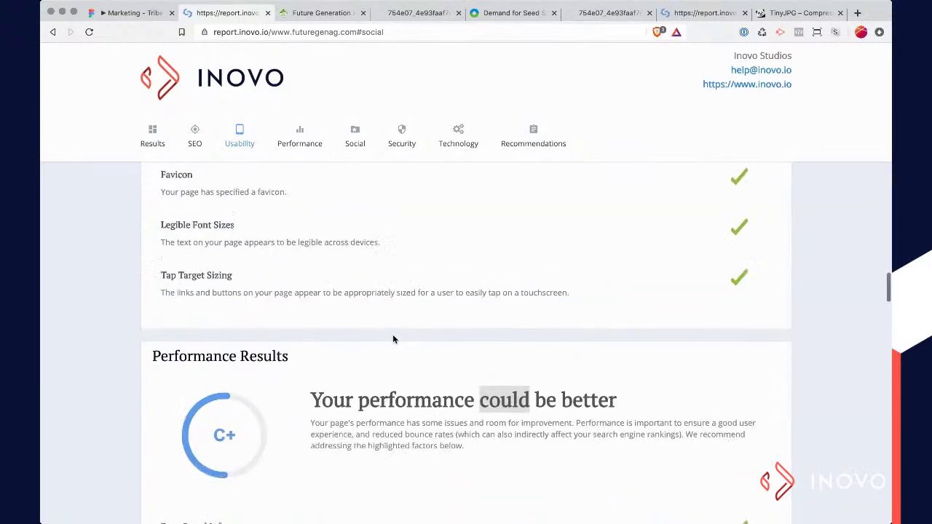
pyautogui.scroll(10, 392, 338)
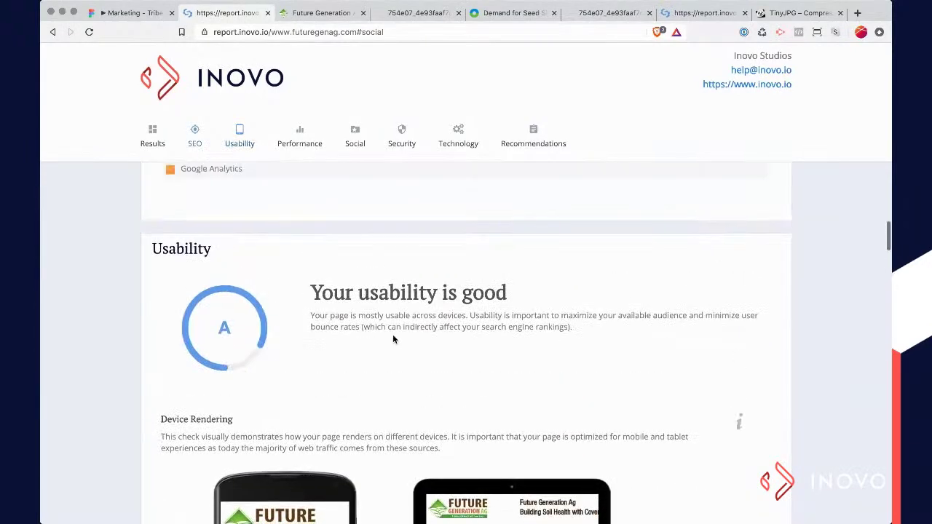
pyautogui.scroll(-8, 392, 338)
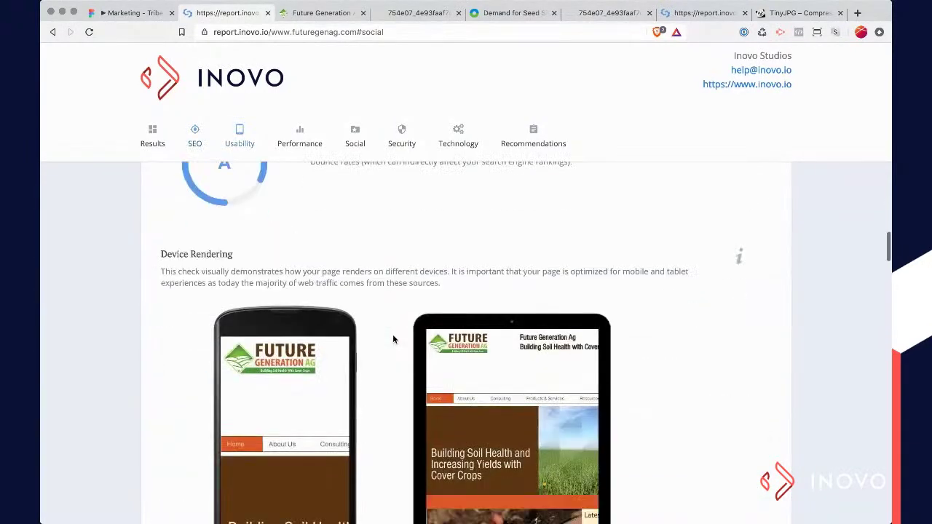
pyautogui.scroll(-2, 508, 379)
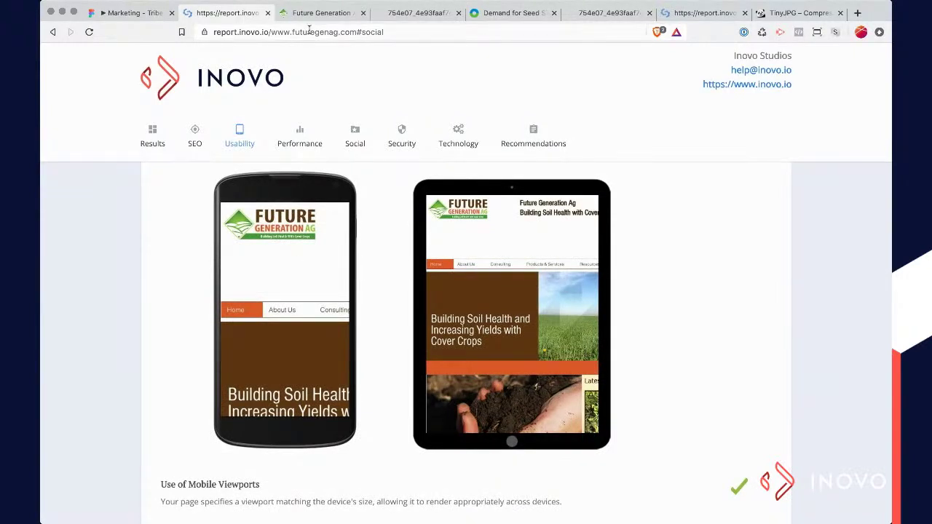
pyautogui.scroll(-8, 372, 217)
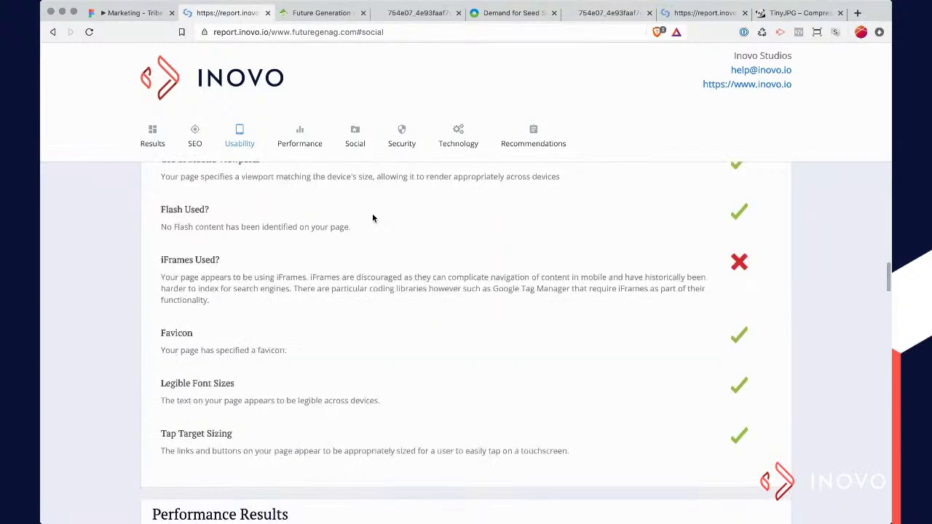
# Step: Review the report's SEO section, covering Image Alt Attributes, Number of Backlinks and Keyword Consistency
pyautogui.scroll(15, 373, 216)
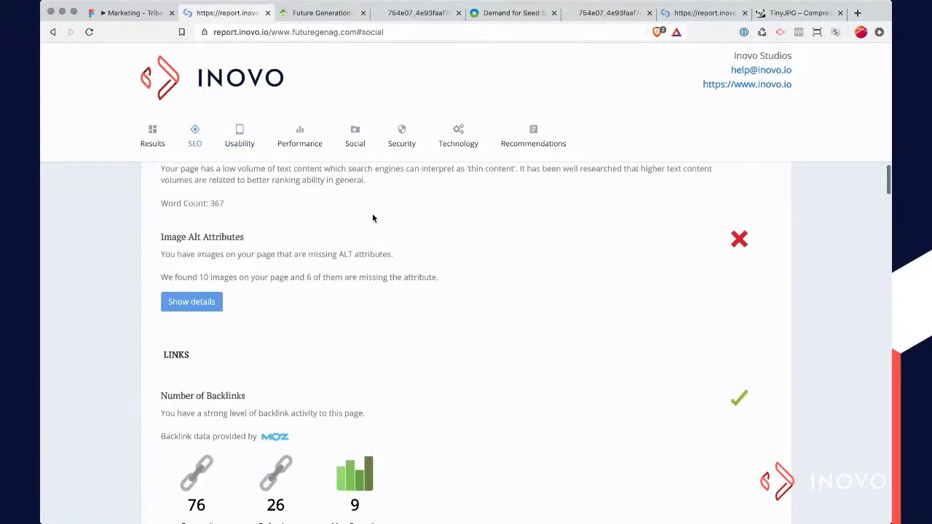
pyautogui.scroll(-2, 372, 217)
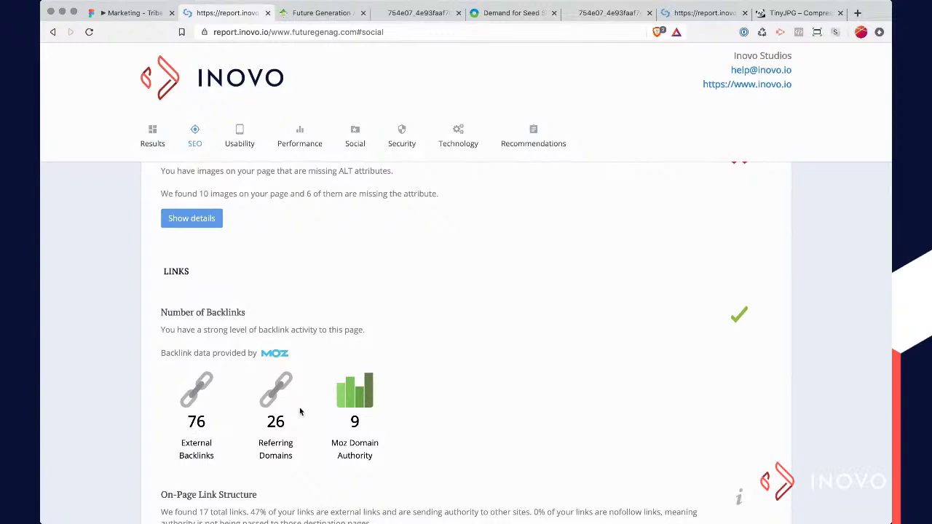
pyautogui.scroll(15, 299, 411)
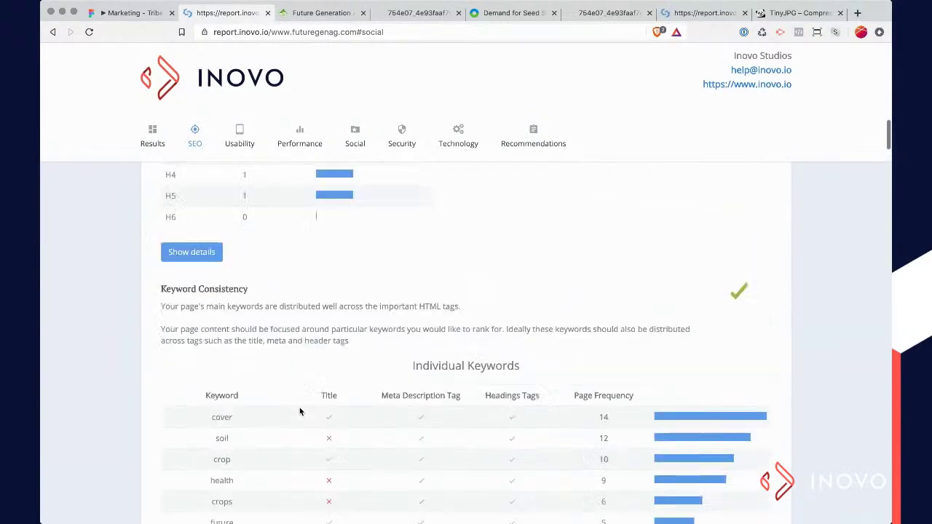
pyautogui.scroll(10, 300, 413)
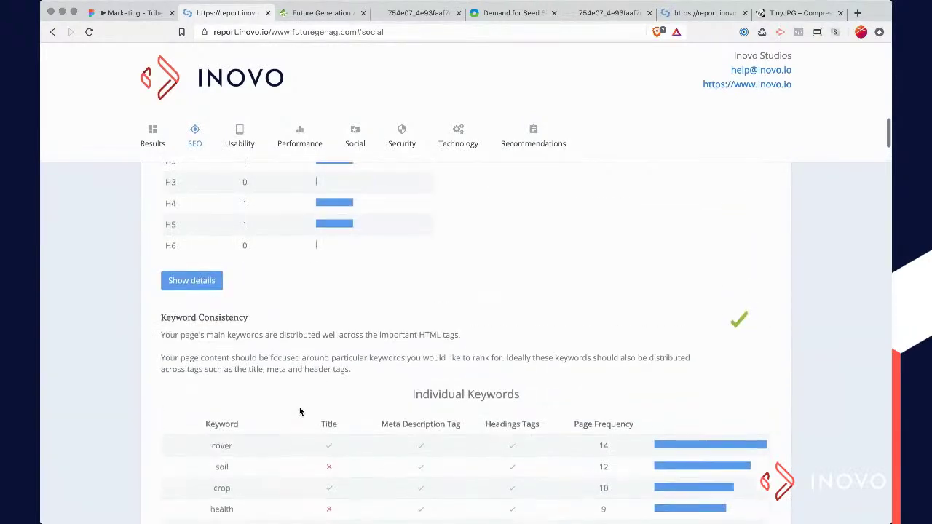
# Step: Review the report's Recommendations list, highlighting "Increase Page text content" and checking the category and priority labels
pyautogui.click(530, 142)
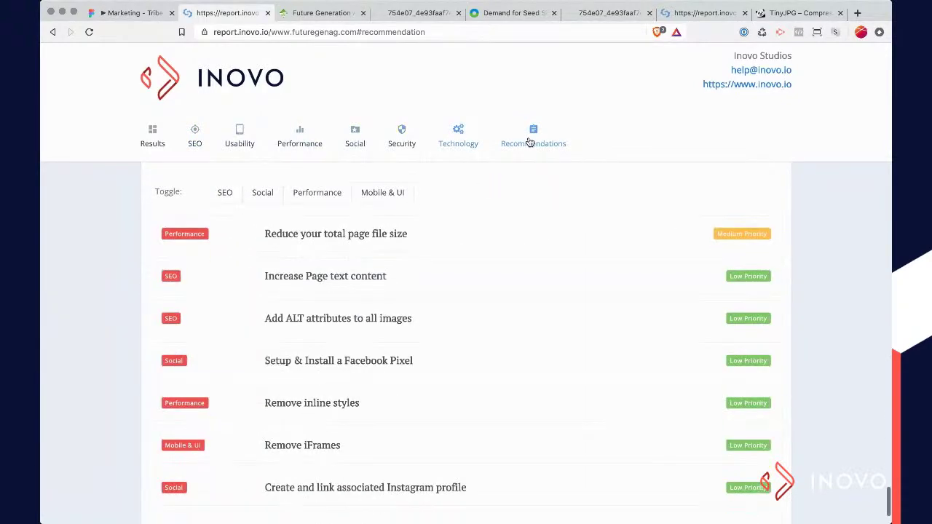
pyautogui.moveTo(265, 278); pyautogui.dragTo(392, 284)
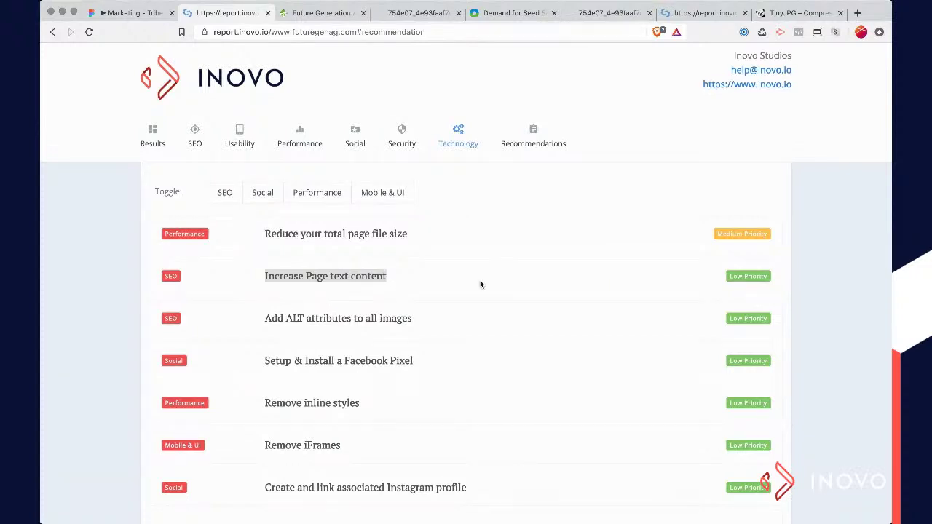
pyautogui.click(758, 275)
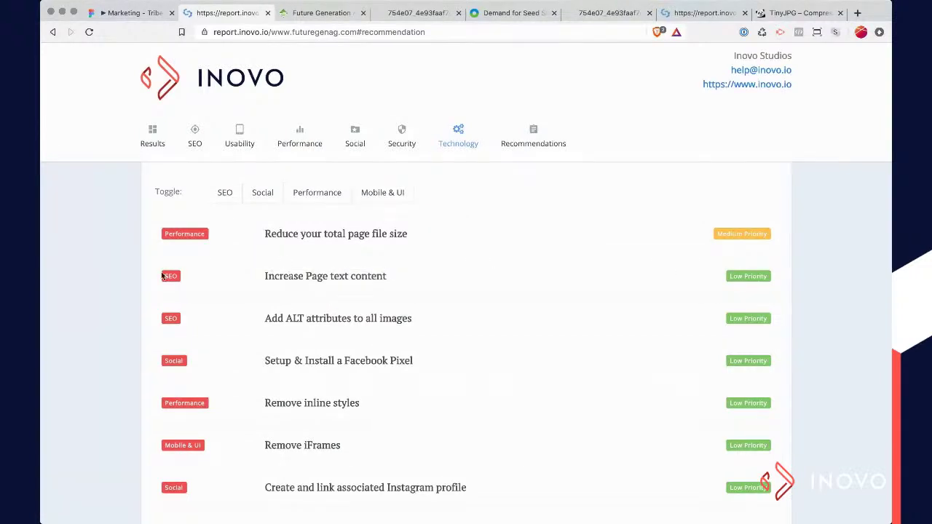
pyautogui.scroll(-2, 272, 301)
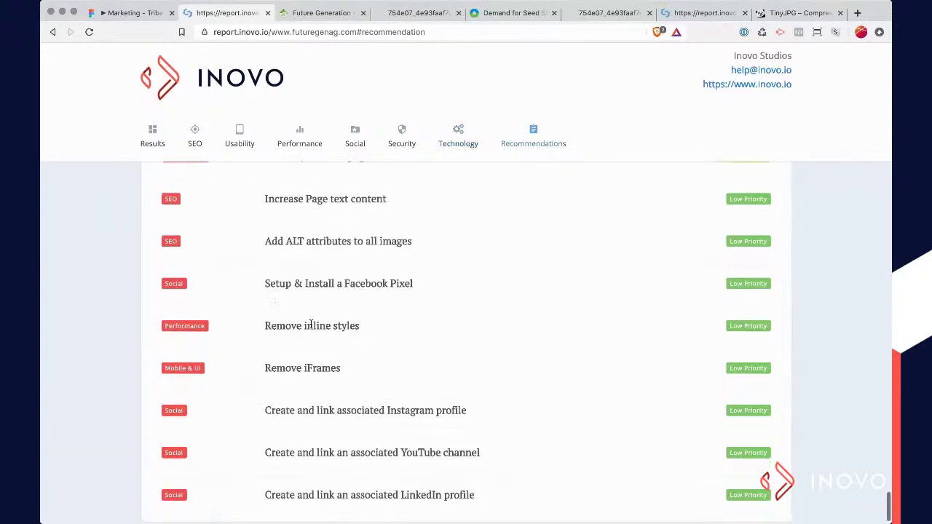
pyautogui.scroll(-1, 314, 326)
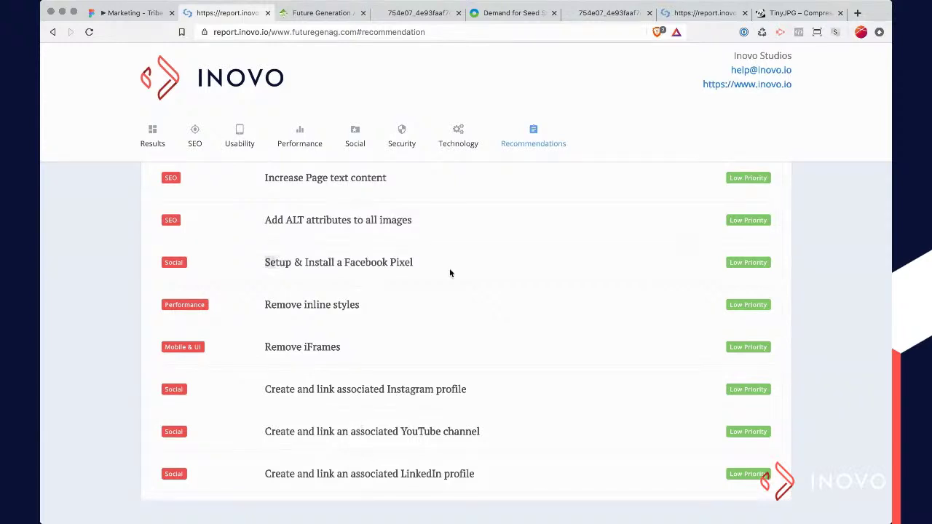
pyautogui.scroll(3, 627, 268)
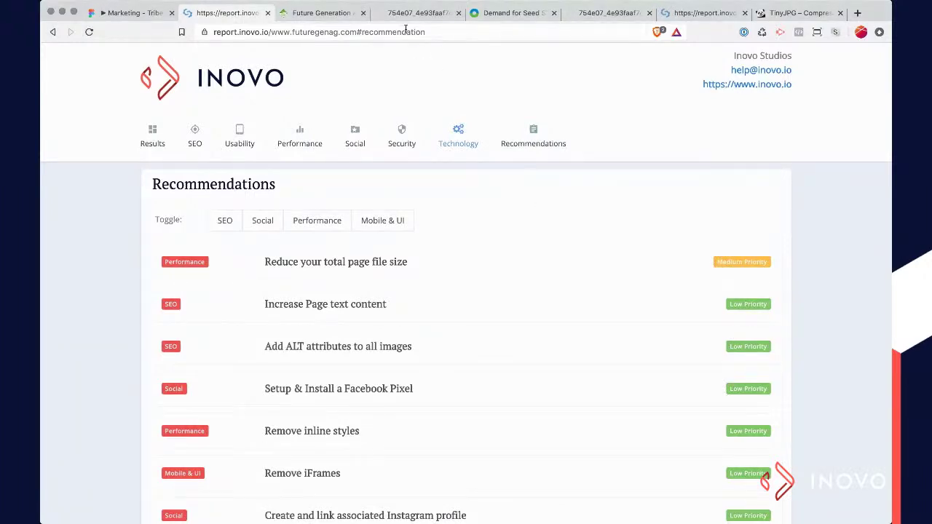
# Step: Test how the Future Generation Ag homepage responds to narrower and wider viewports using the developer tools, and close them
pyautogui.click(343, 15)
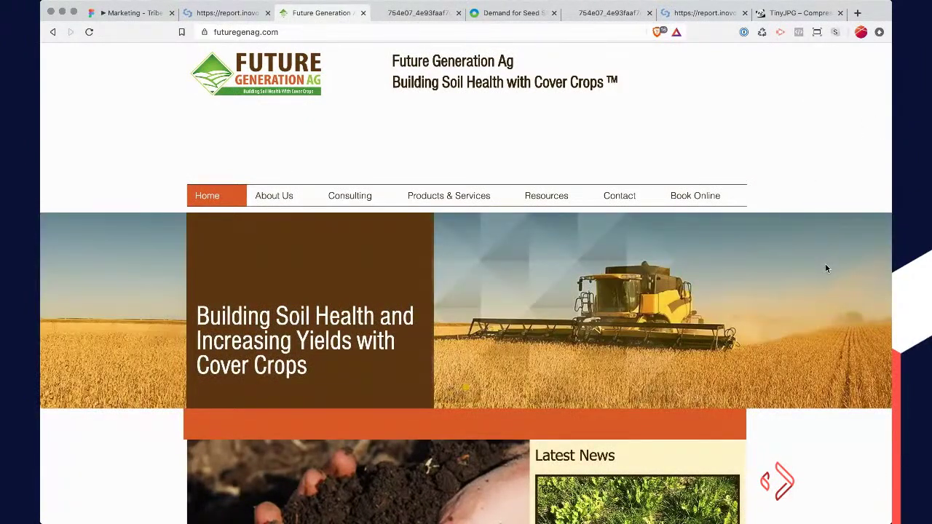
pyautogui.press('super+alt+i')
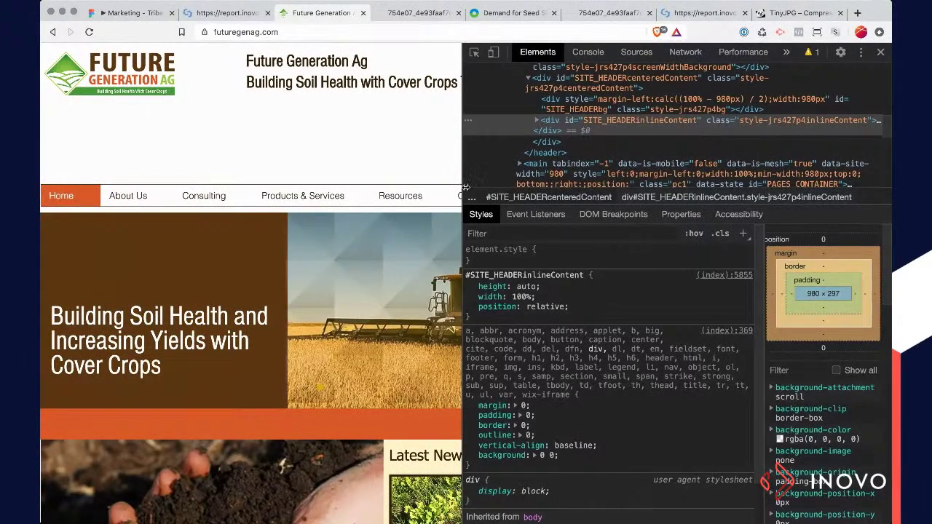
pyautogui.moveTo(462, 195); pyautogui.dragTo(188, 195)
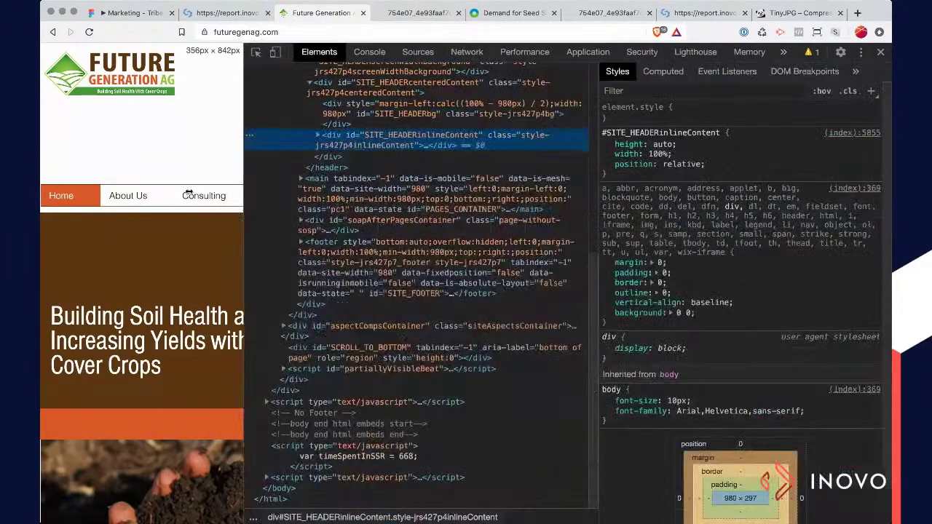
pyautogui.moveTo(342, 183); pyautogui.dragTo(701, 149)
pyautogui.click(880, 52)
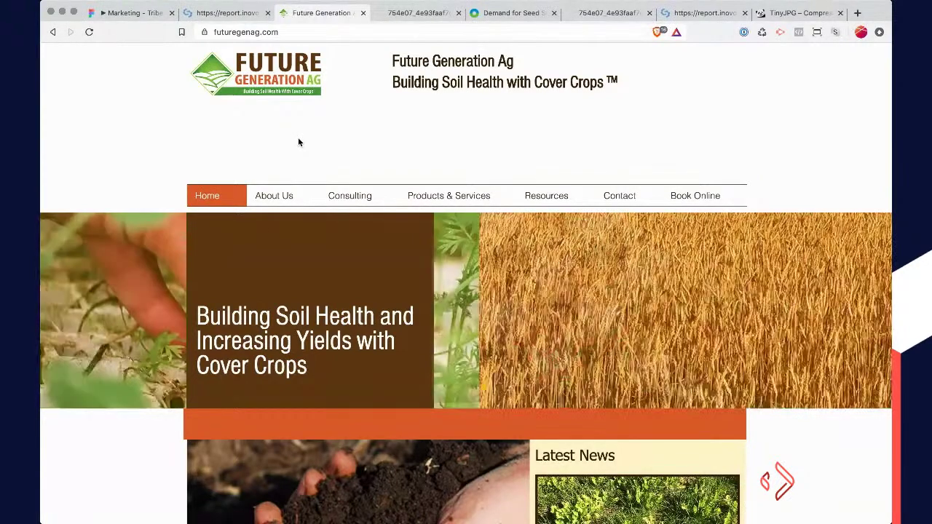
pyautogui.scroll(-1, 512, 281)
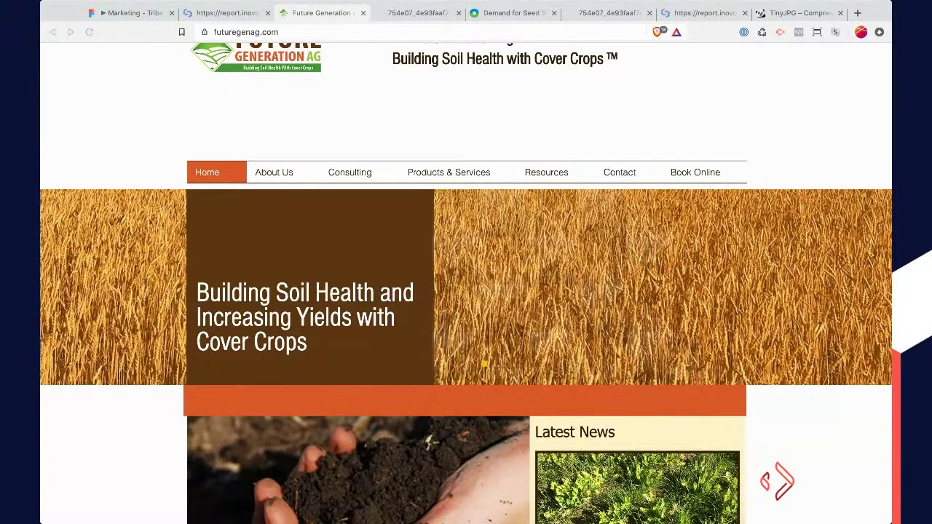
# Step: Generate an Inovo website report for moongatelimited.com in place of the futuregenag.com report
pyautogui.click(218, 13)
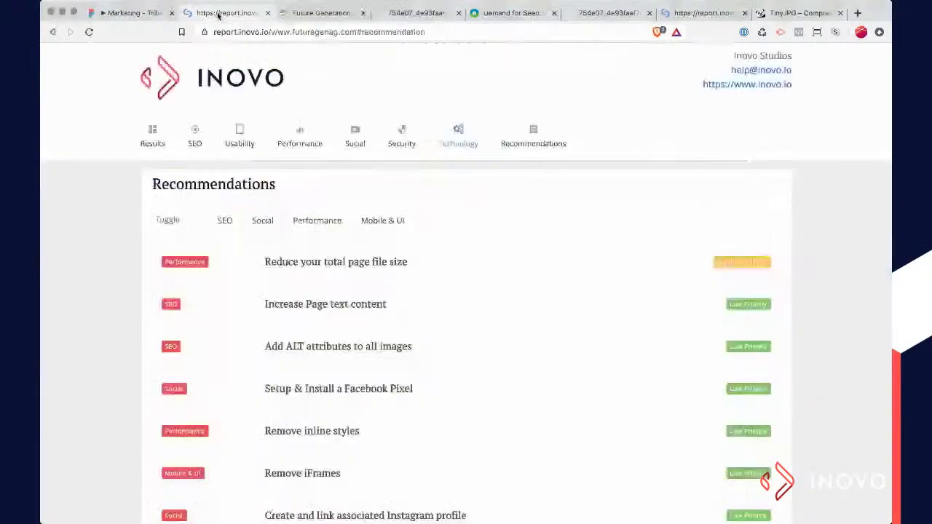
pyautogui.moveTo(280, 32); pyautogui.dragTo(350, 44)
pyautogui.write('https://moongatelimited.com/')
pyautogui.click(342, 32)
pyautogui.press('BackSpace')
pyautogui.press('BackSpace')
pyautogui.press('BackSpace')
pyautogui.press('BackSpace')
pyautogui.press('BackSpace')
pyautogui.press('BackSpace')
pyautogui.press('BackSpace')
pyautogui.press('BackSpace')
pyautogui.press('Return')
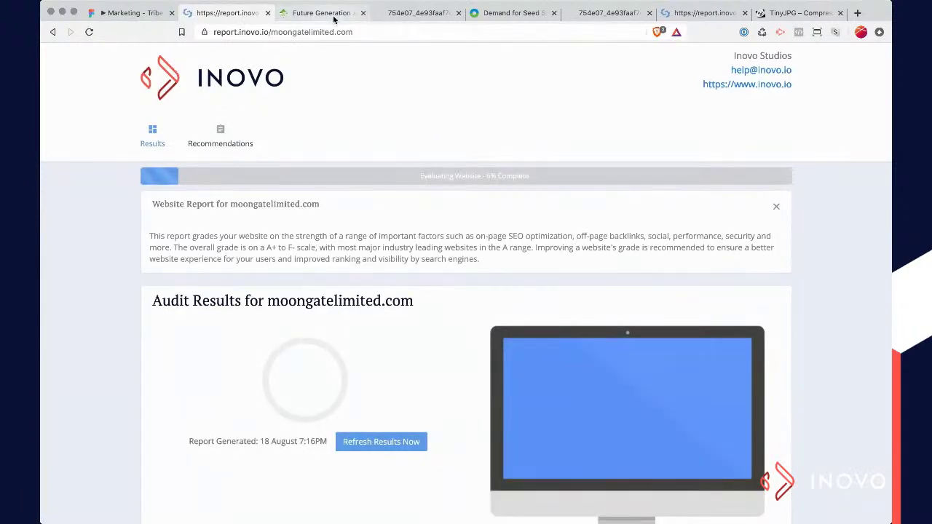
pyautogui.scroll(-2, 401, 277)
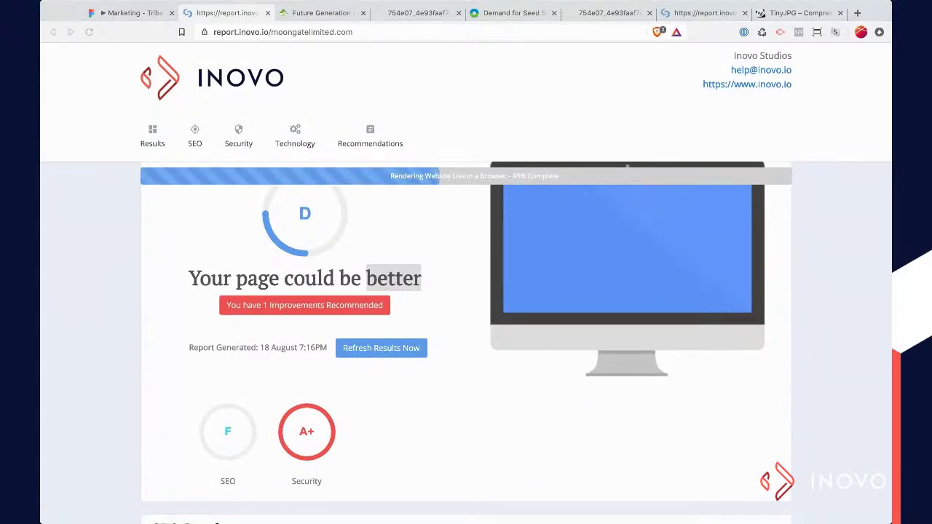
# Step: Load moongatelimited.com in the Future Generation Ag tab, view the Water Baby product page and return to the homepage
pyautogui.click(335, 12)
pyautogui.click(332, 29)
pyautogui.write('moongatelimited.com')
pyautogui.press('Return')
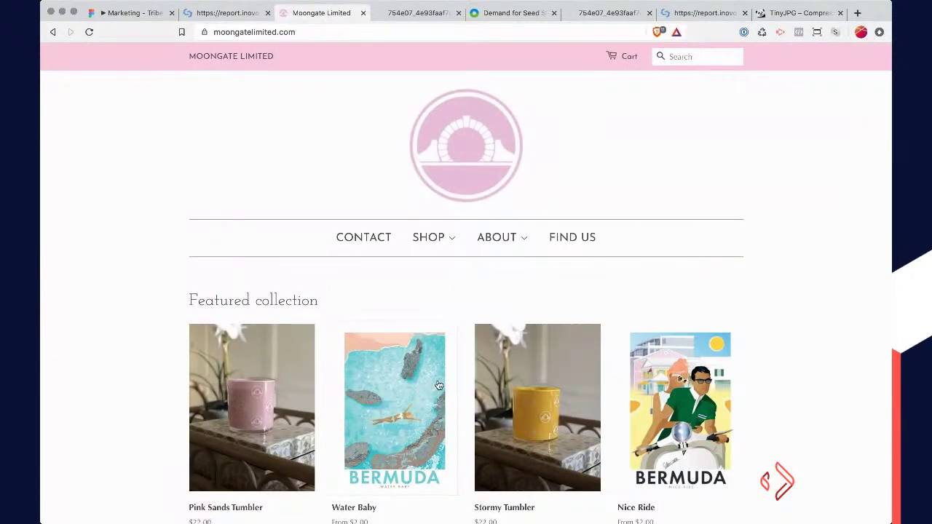
pyautogui.click(439, 386)
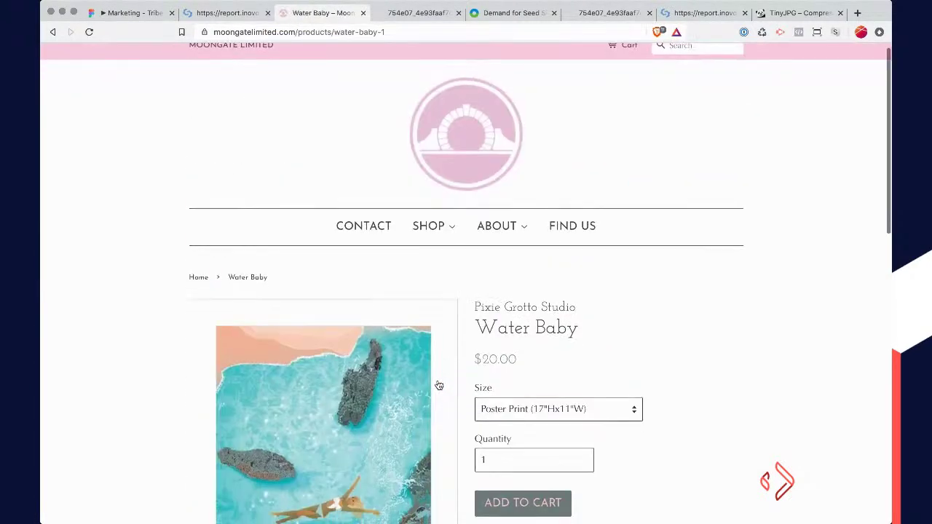
pyautogui.click(57, 34)
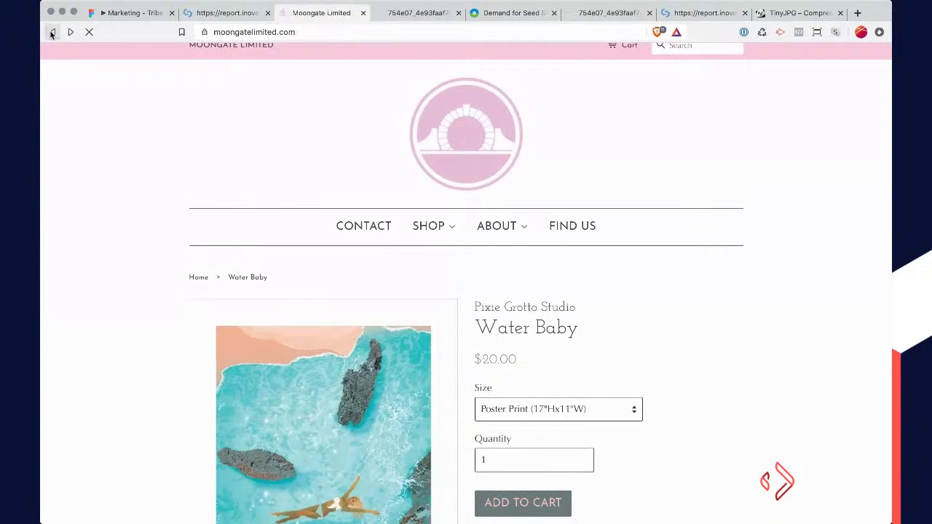
# Step: Look through the Moongate Limited homepage from the featured collection to the footer's social links and platform credit
pyautogui.scroll(-5, 612, 304)
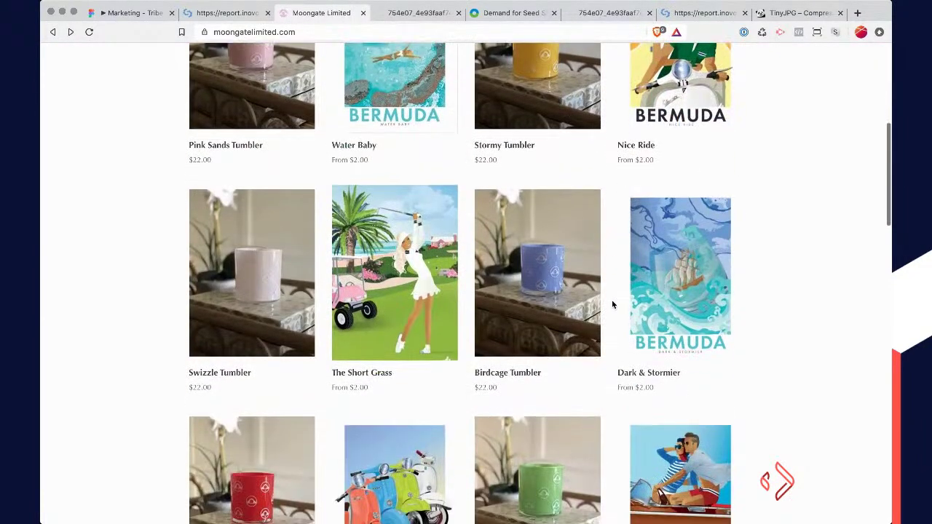
pyautogui.scroll(-3, 613, 304)
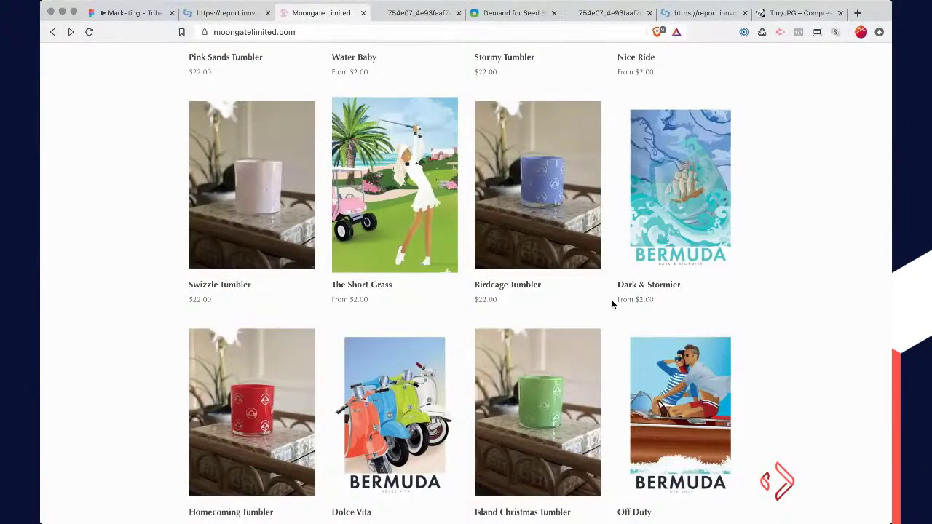
pyautogui.scroll(-4, 612, 304)
pyautogui.scroll(-12, 612, 304)
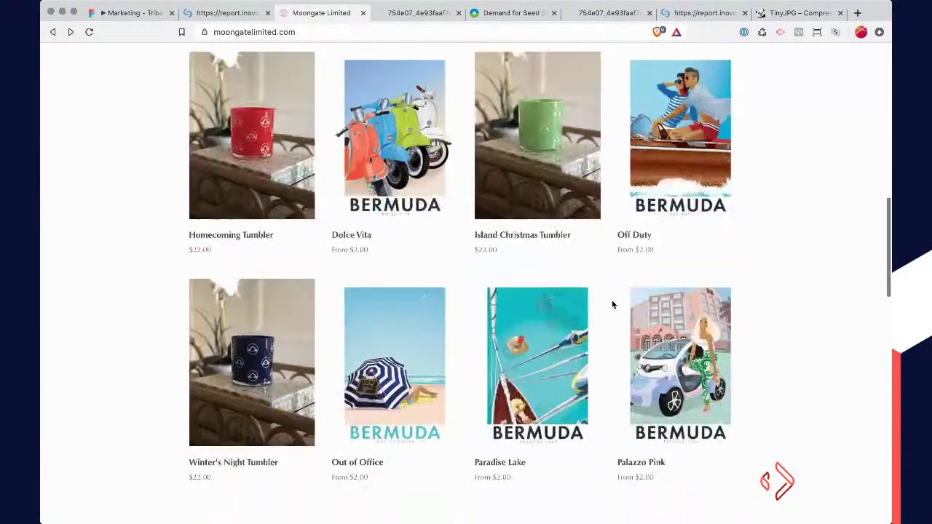
pyautogui.scroll(-8, 612, 304)
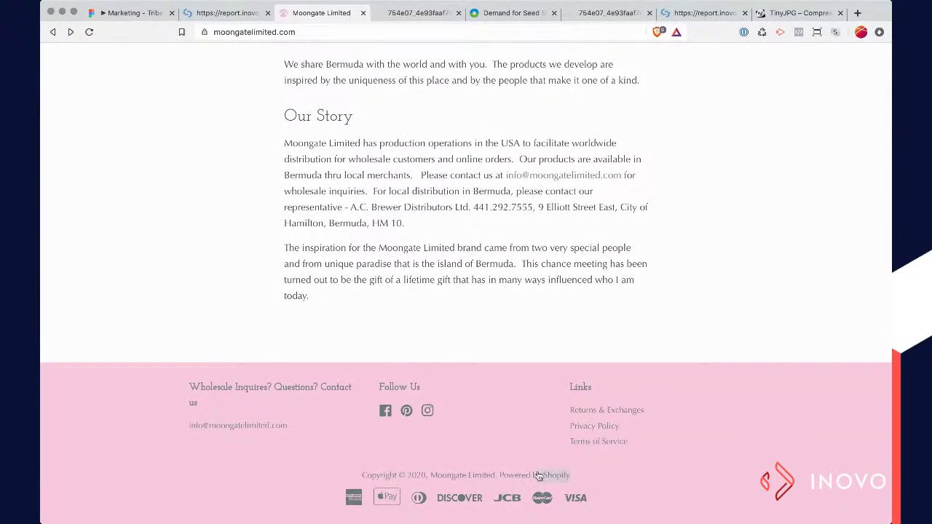
pyautogui.scroll(15, 537, 474)
pyautogui.scroll(8, 537, 473)
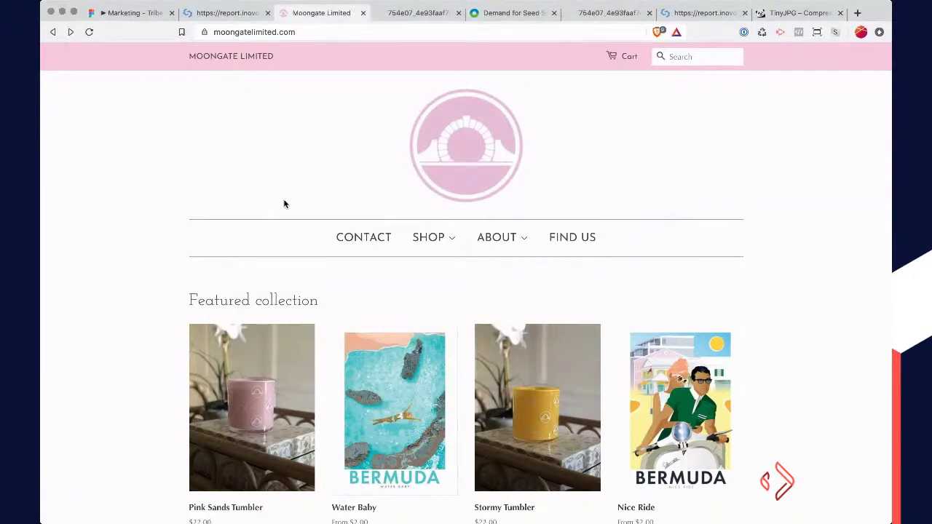
# Step: Open ecwid.com in a new browser tab, look at its homepage and return to the Moongate Limited site
pyautogui.press('super+t')
pyautogui.write('ecwid.com')
pyautogui.press('Return')
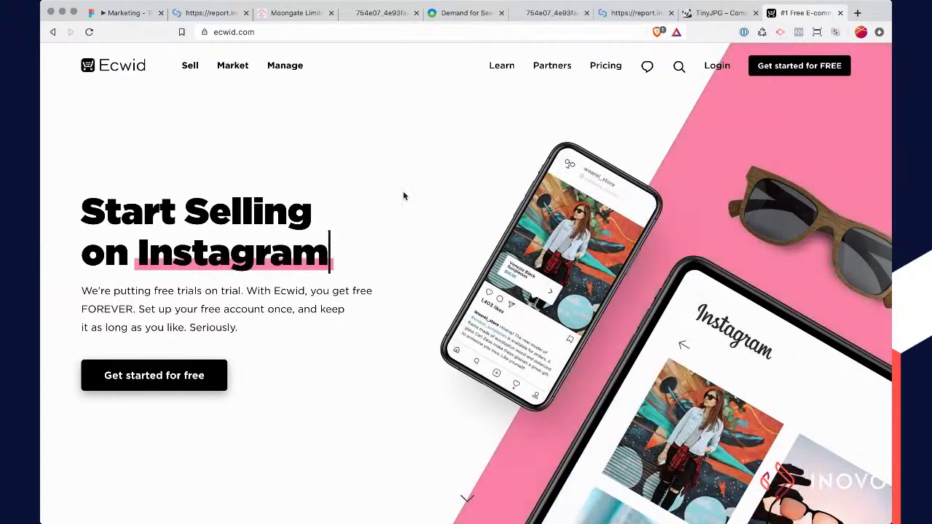
pyautogui.moveTo(233, 85)
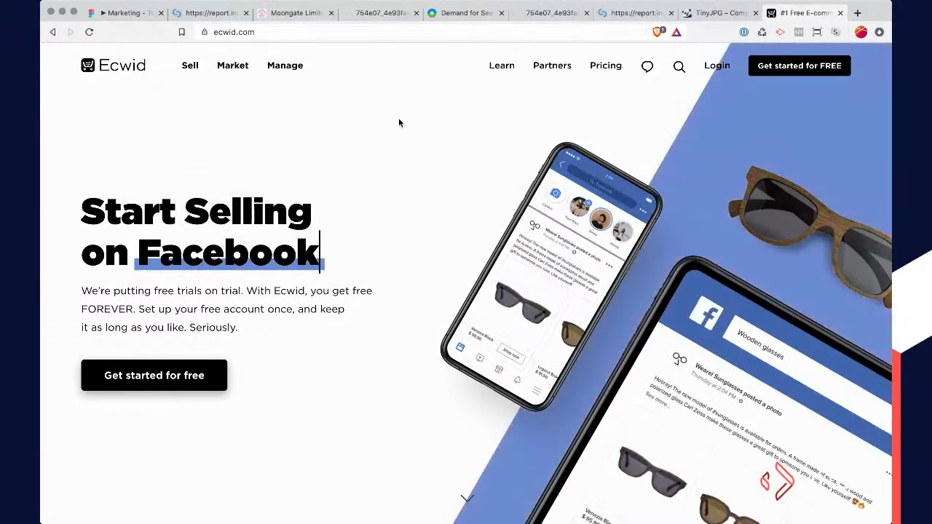
pyautogui.click(303, 12)
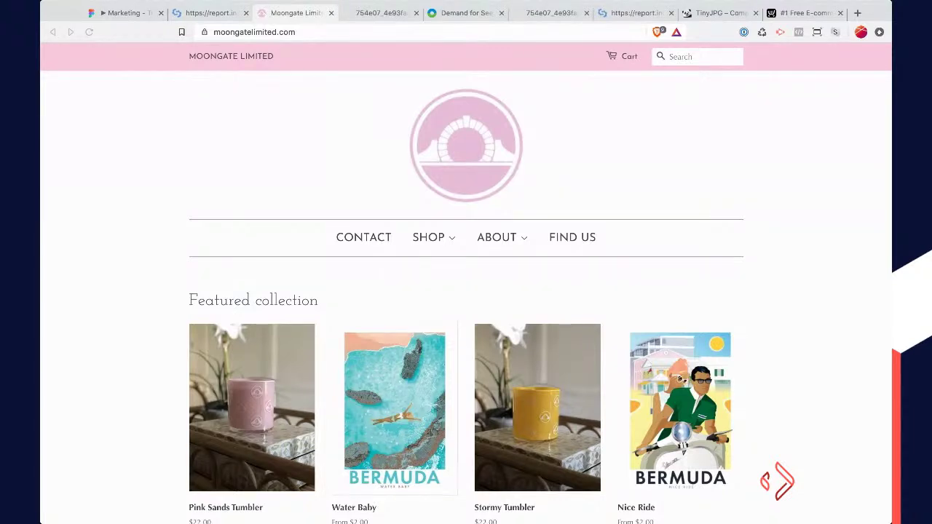
pyautogui.click(515, 345)
# Step: Review the Facebook checks in the Moongate report's Social section, highlighting the Open Graph Tags and Pixel ID entries
pyautogui.click(214, 13)
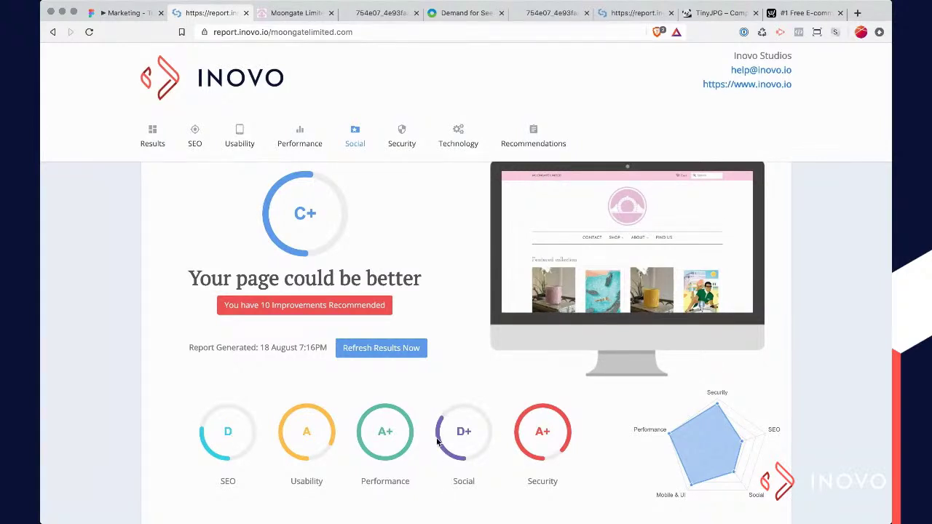
pyautogui.click(357, 137)
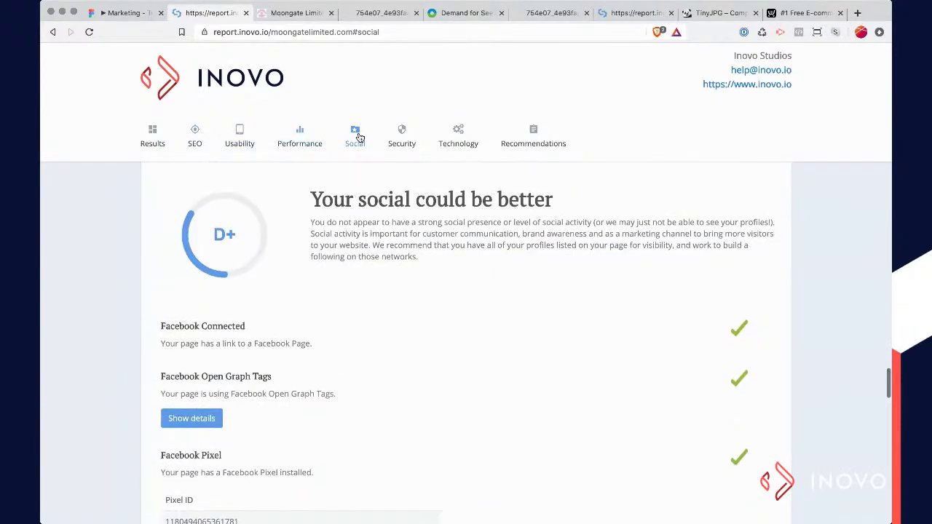
pyautogui.scroll(-2, 362, 291)
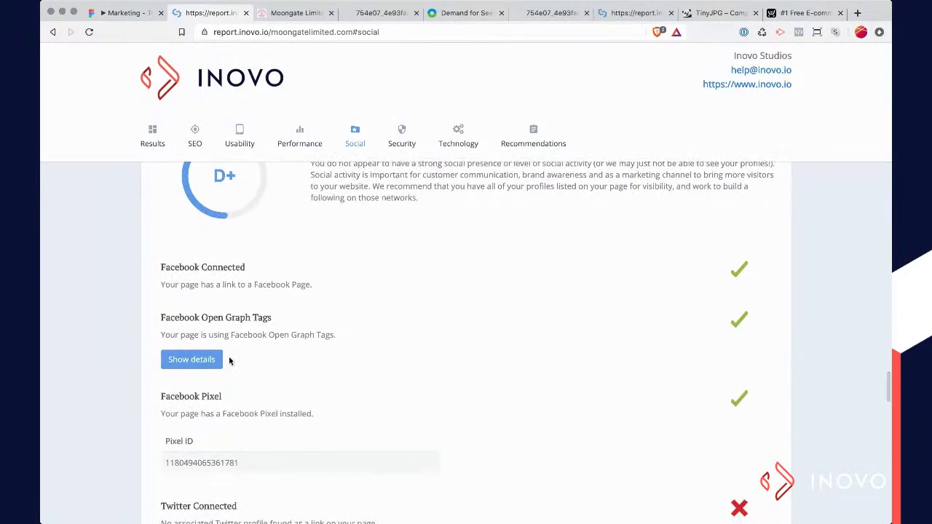
pyautogui.moveTo(179, 318); pyautogui.dragTo(236, 334)
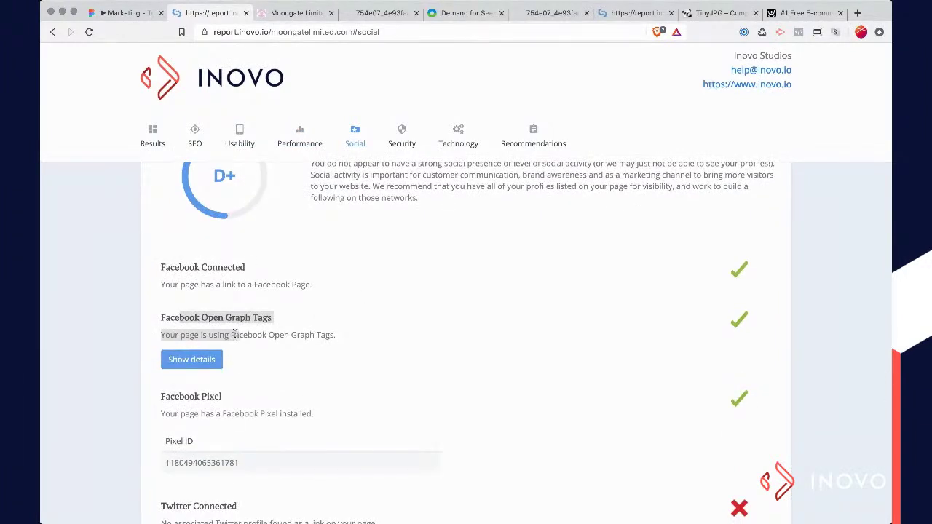
pyautogui.click(248, 368)
pyautogui.scroll(-1, 248, 369)
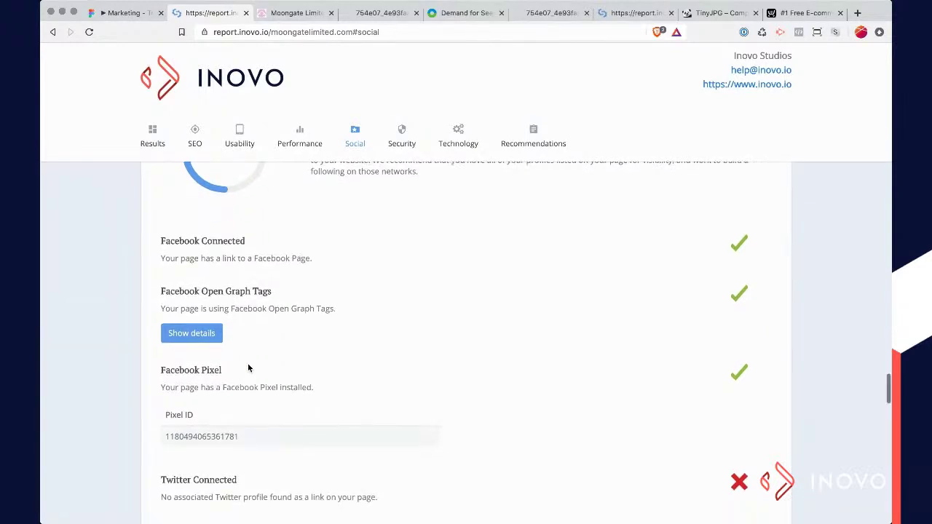
pyautogui.scroll(-1, 247, 367)
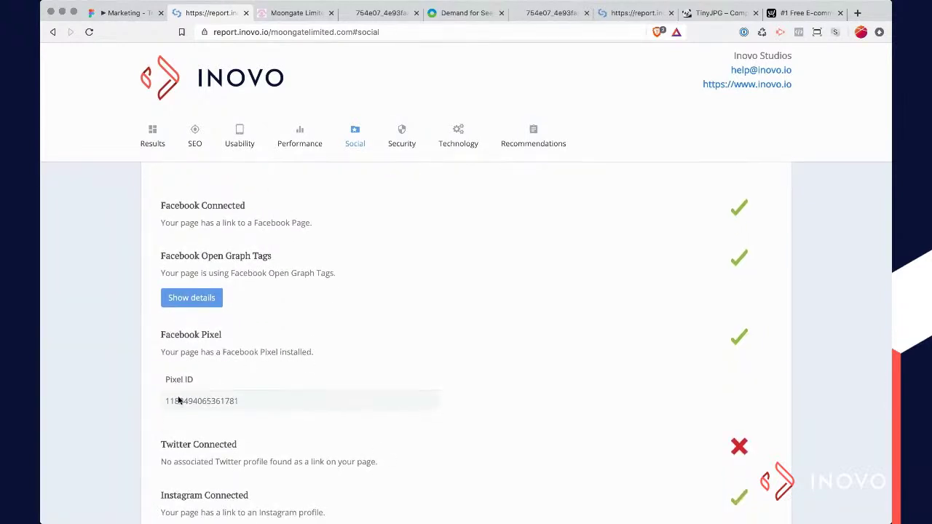
pyautogui.moveTo(178, 400); pyautogui.dragTo(270, 399)
pyautogui.click(270, 398)
# Step: Examine the report's Twitter, Instagram, YouTube and LinkedIn checks, briefly comparing them with the Moongate Limited site
pyautogui.scroll(-3, 270, 398)
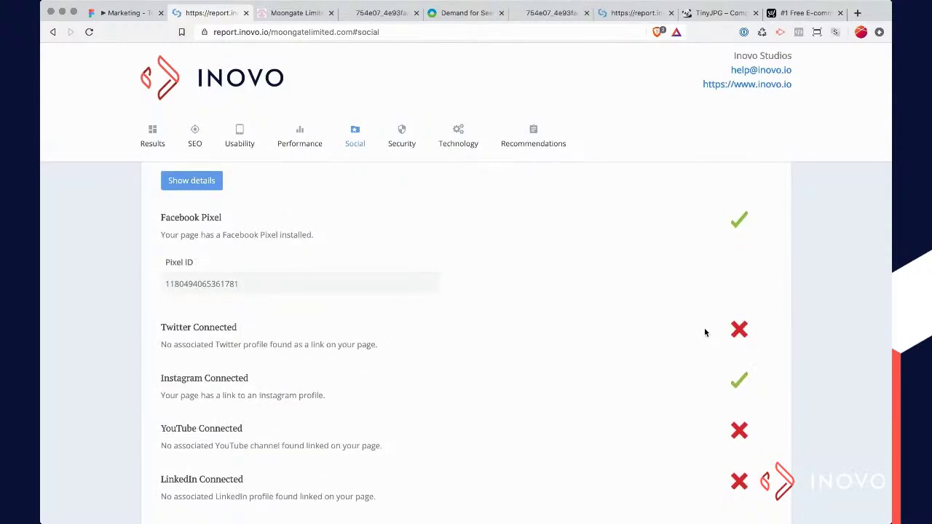
pyautogui.scroll(-1, 704, 333)
pyautogui.moveTo(181, 355); pyautogui.dragTo(289, 360)
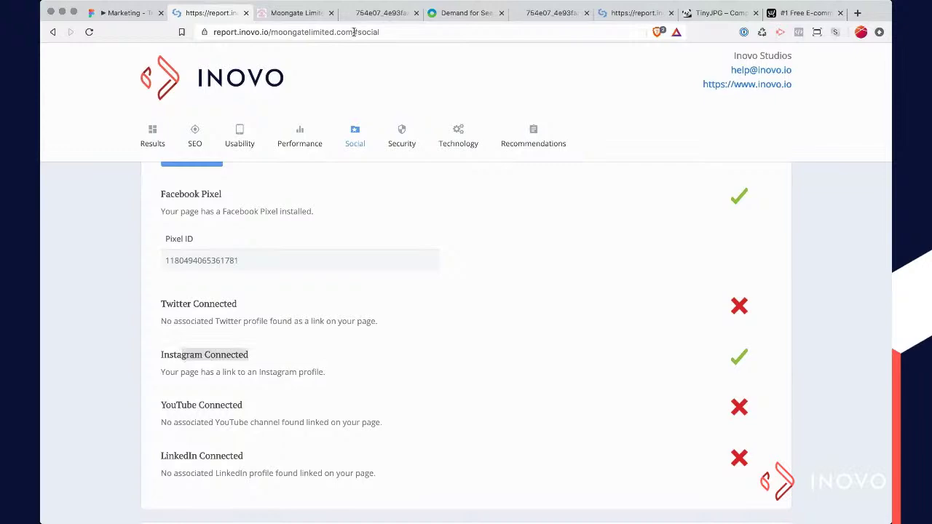
pyautogui.click(295, 12)
pyautogui.scroll(-5, 330, 333)
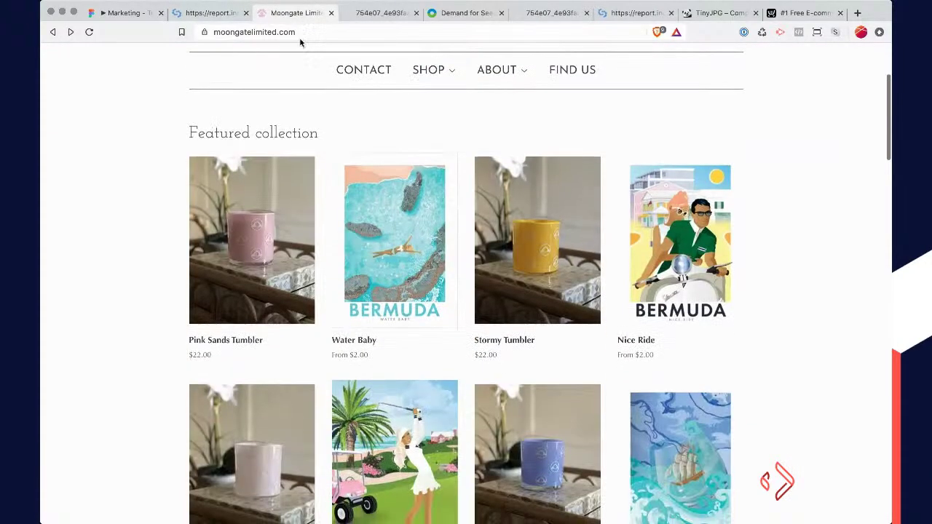
pyautogui.click(205, 13)
pyautogui.click(173, 355)
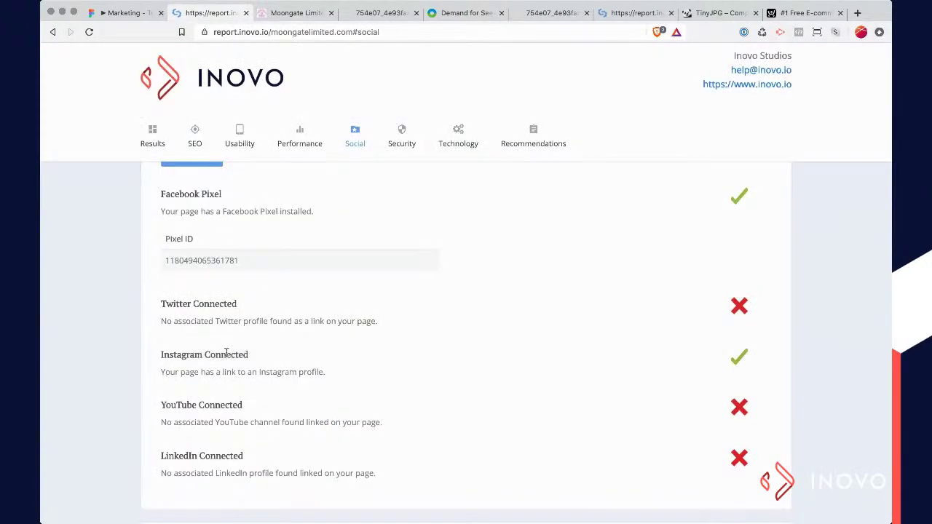
# Step: Highlight the report's YouTube Connected check, then look through the Moongate Limited homepage's featured collection and slideshow
pyautogui.moveTo(174, 402); pyautogui.dragTo(260, 409)
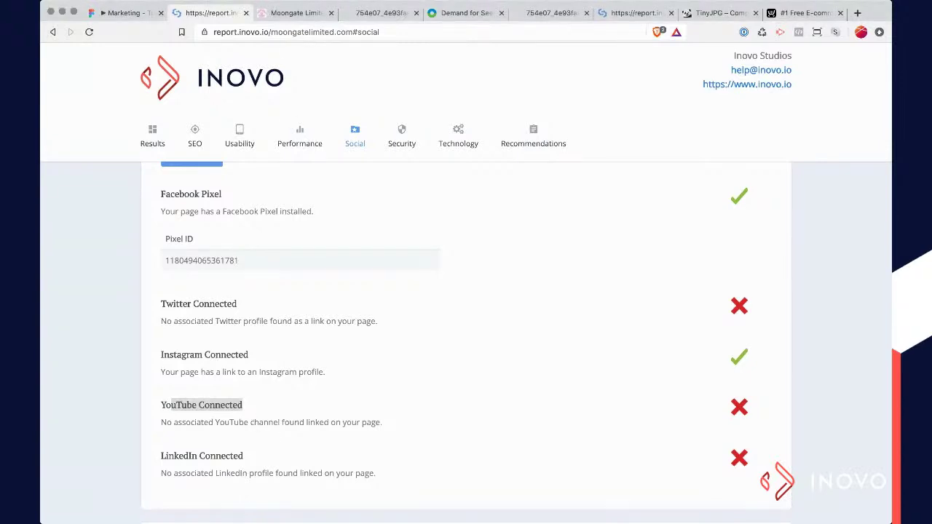
pyautogui.click(289, 15)
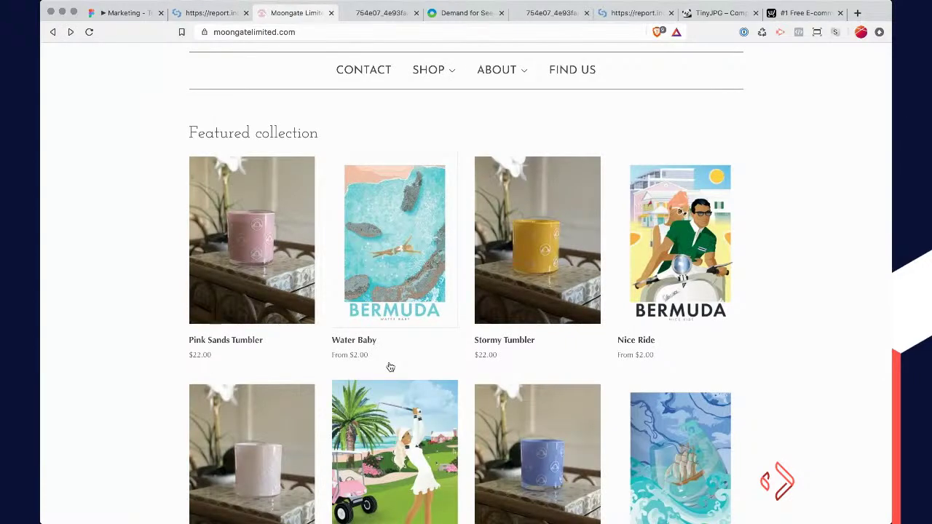
pyautogui.scroll(-10, 390, 367)
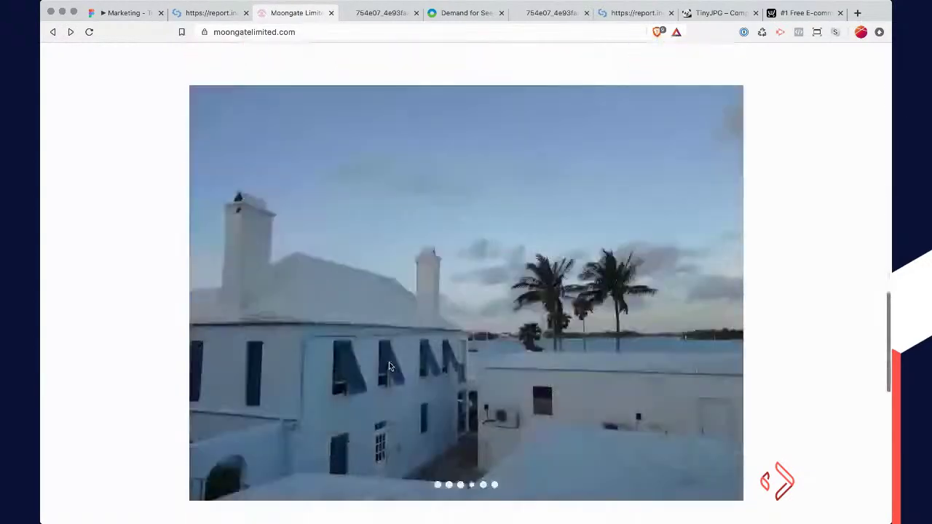
pyautogui.scroll(-10, 388, 366)
pyautogui.scroll(20, 390, 367)
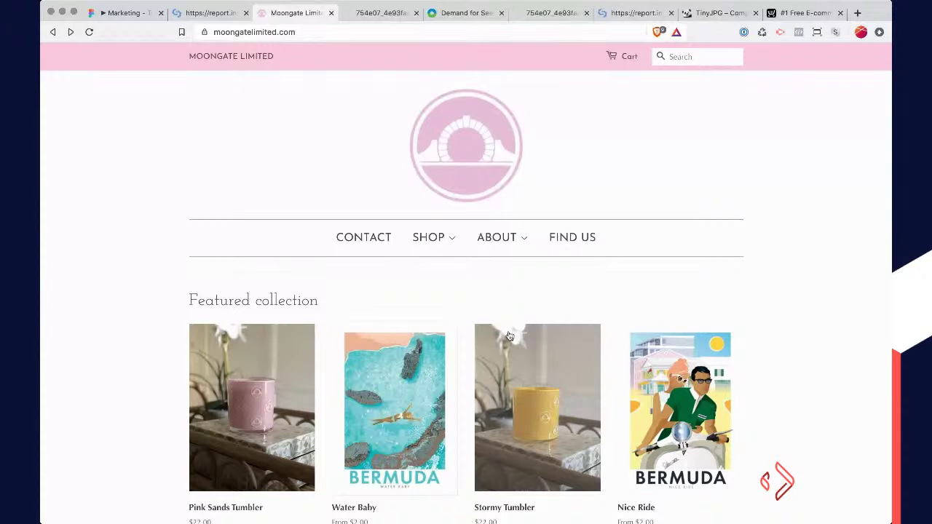
# Step: View the Water Baby product page from the homepage, go back and return to the Moongate report
pyautogui.click(337, 384)
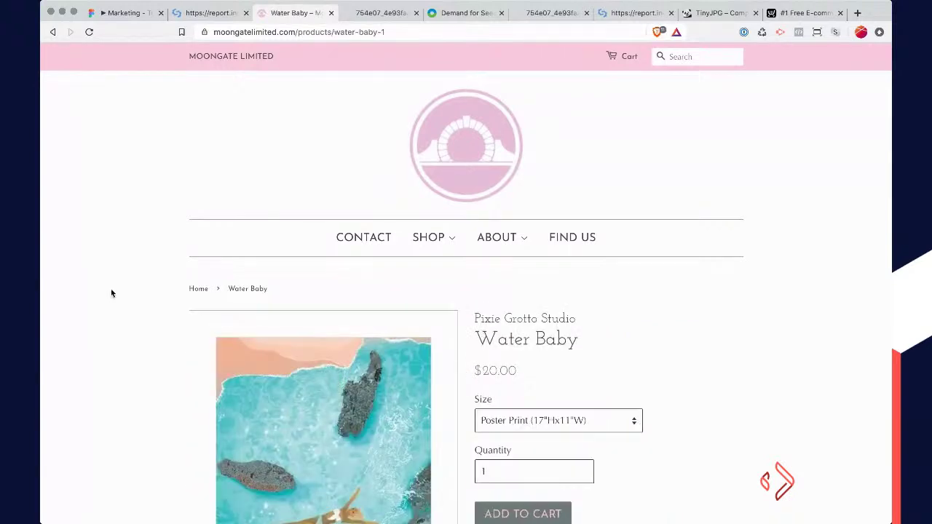
pyautogui.click(53, 32)
pyautogui.click(210, 12)
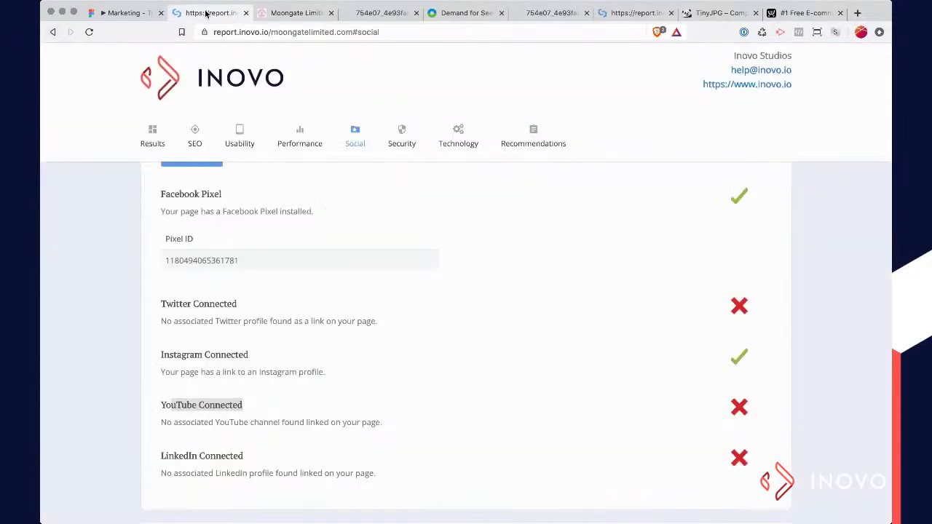
# Step: Review the end of the report's Social section and the start of Security Results, then the overall audit grades
pyautogui.scroll(-1, 221, 443)
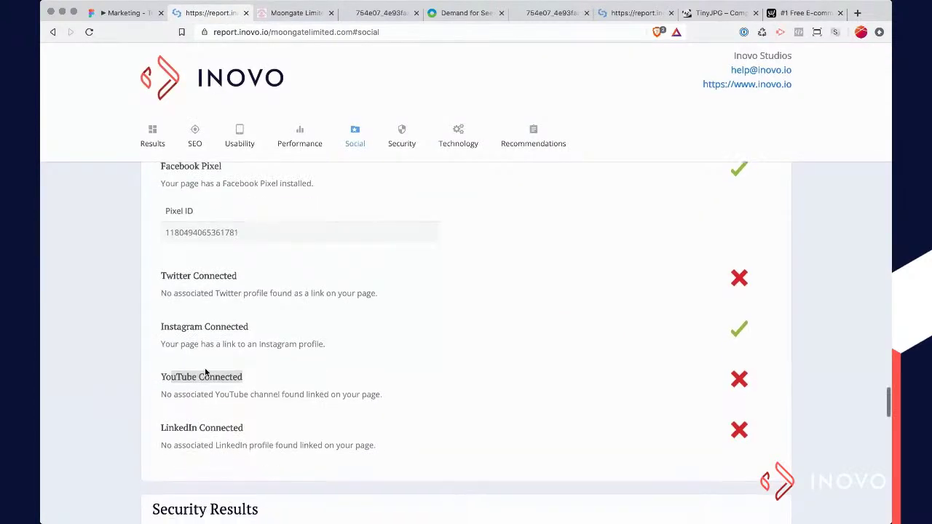
pyautogui.scroll(2, 203, 361)
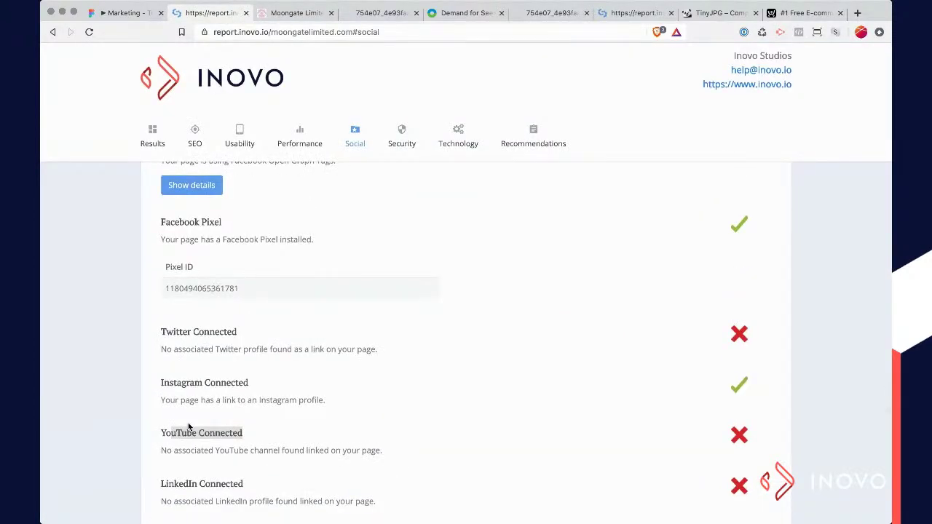
pyautogui.scroll(-5, 188, 422)
pyautogui.scroll(2, 187, 422)
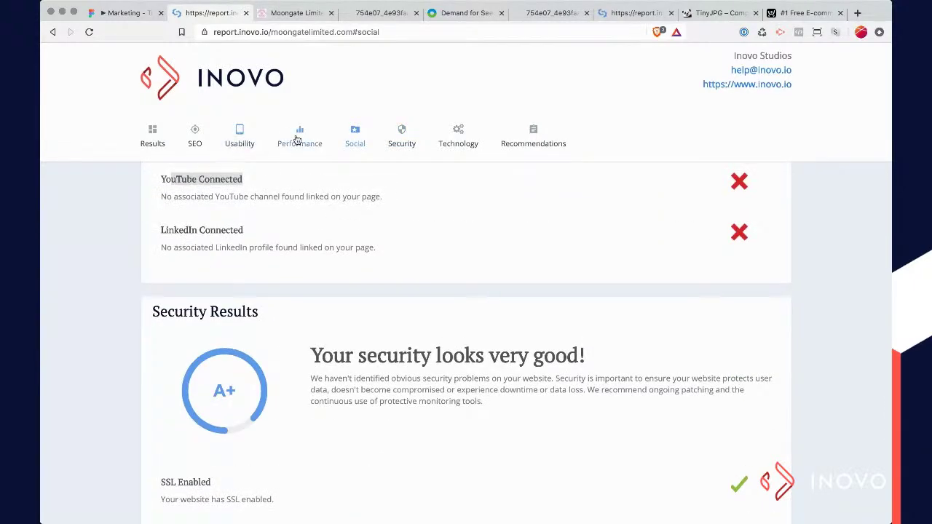
pyautogui.scroll(20, 309, 283)
pyautogui.scroll(10, 309, 285)
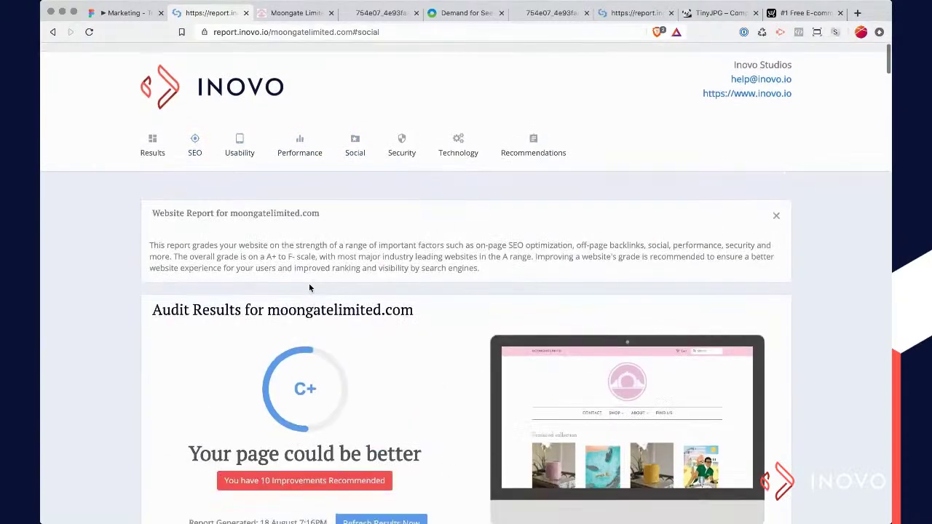
pyautogui.scroll(-3, 303, 285)
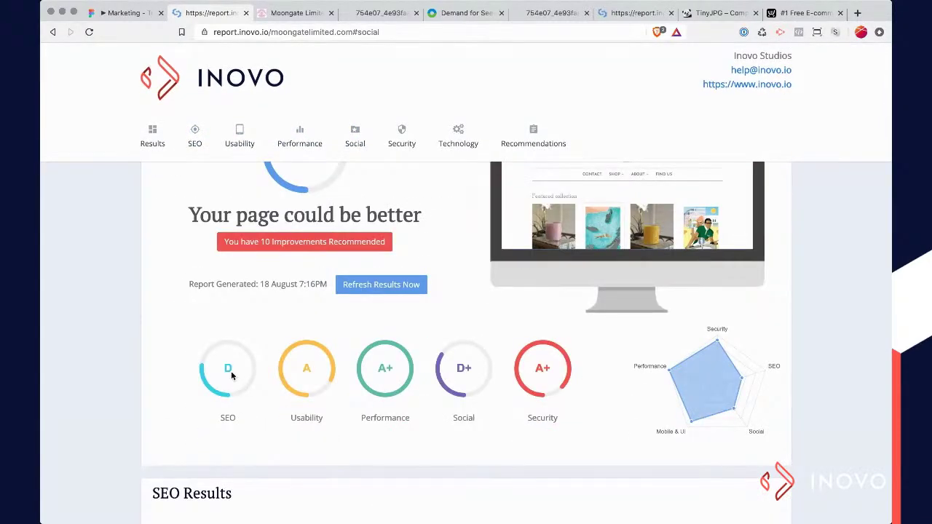
# Step: Open the report's SEO section and highlight the Meta Description Tag's guidance and the site's description text
pyautogui.click(196, 133)
pyautogui.scroll(-5, 194, 439)
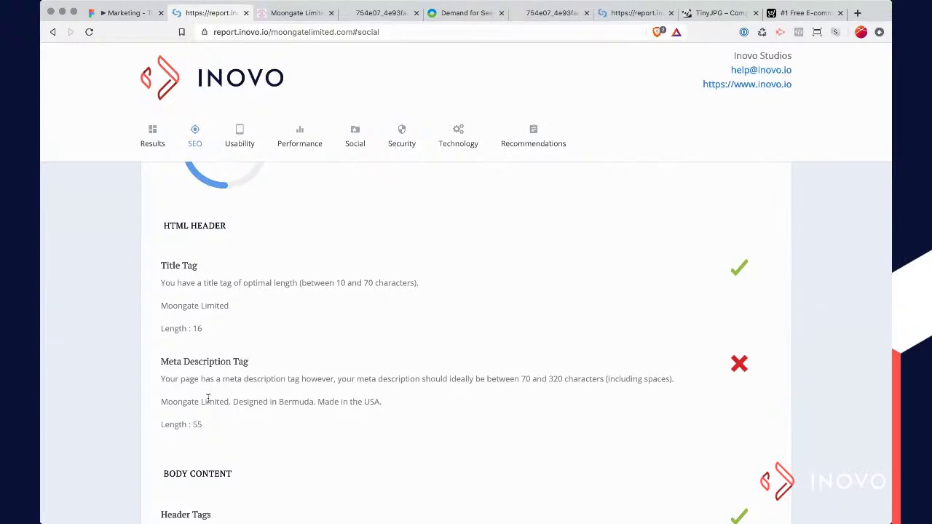
pyautogui.moveTo(207, 402); pyautogui.dragTo(338, 402)
pyautogui.moveTo(235, 380); pyautogui.dragTo(401, 380)
pyautogui.click(400, 381)
pyautogui.doubleClick(355, 401)
pyautogui.tripleClick(353, 401)
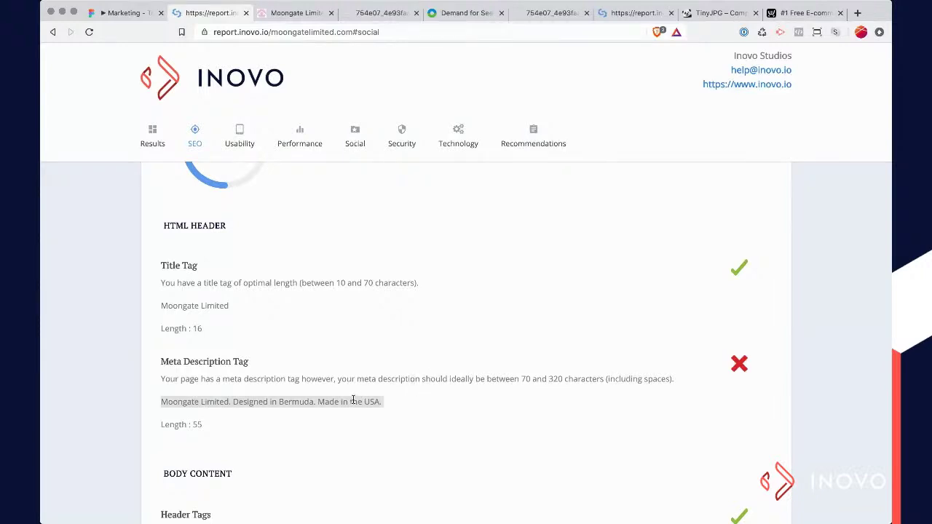
pyautogui.tripleClick(282, 401)
# Step: Compare the Moongate Limited homepage with the report, highlighting the recommended meta description length and the current description
pyautogui.click(311, 22)
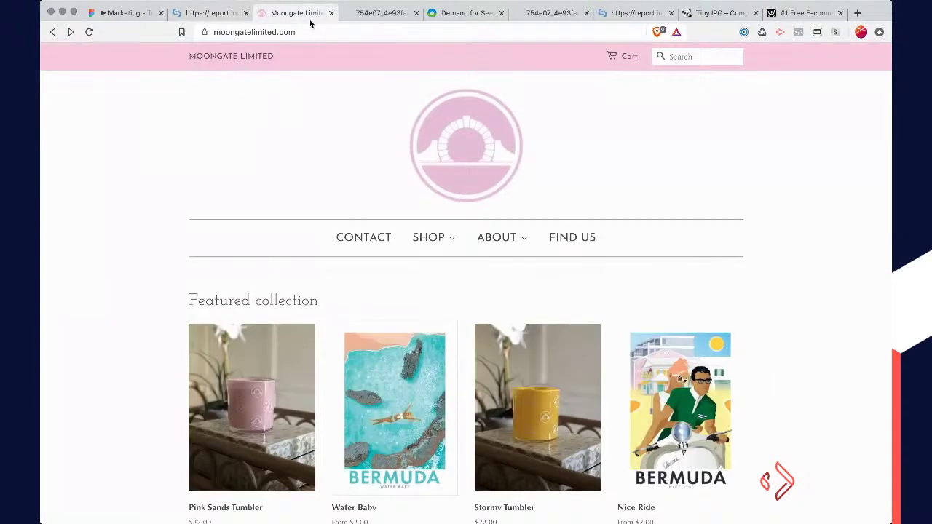
pyautogui.click(198, 18)
pyautogui.click(262, 19)
pyautogui.click(214, 19)
pyautogui.moveTo(288, 379); pyautogui.dragTo(399, 400)
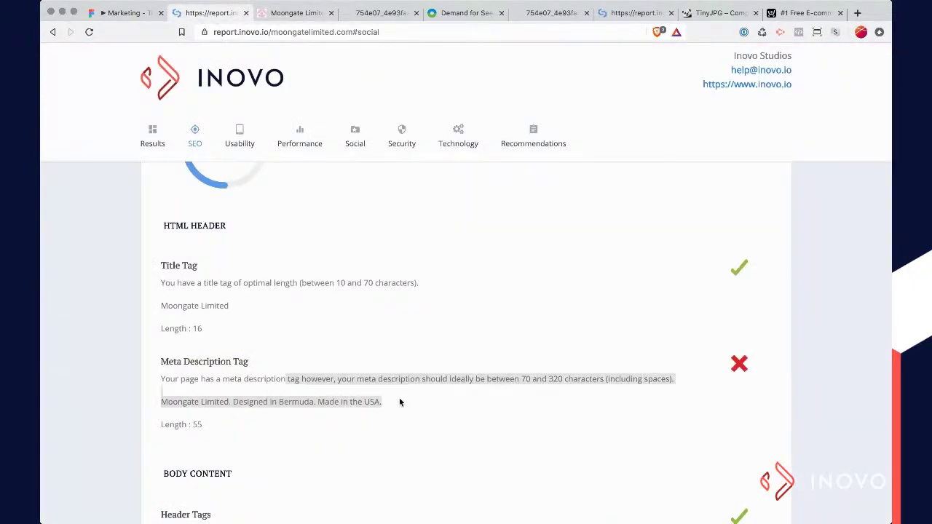
# Step: Examine the SEO section's header tag frequencies and the Keyword Consistency tables for individual keywords and phrases
pyautogui.scroll(-3, 399, 399)
pyautogui.scroll(-5, 399, 402)
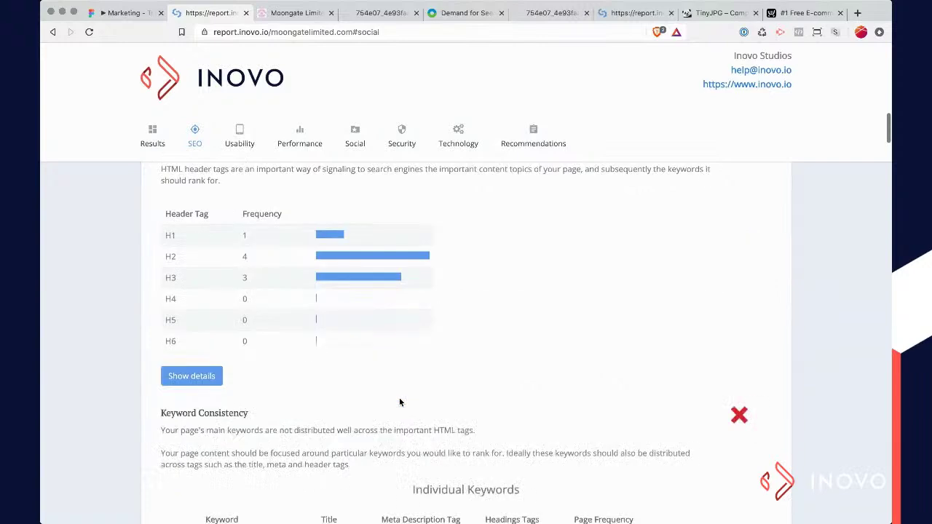
pyautogui.scroll(-2, 399, 402)
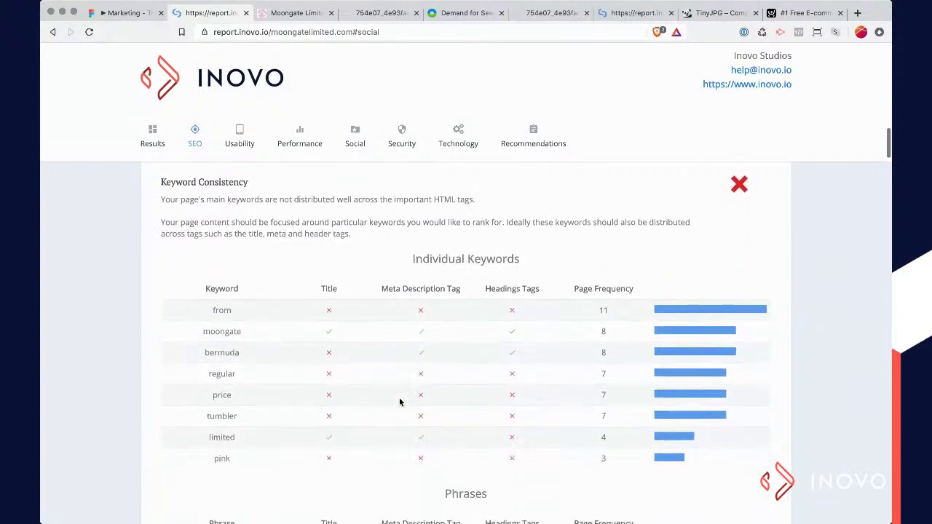
pyautogui.scroll(-1, 518, 340)
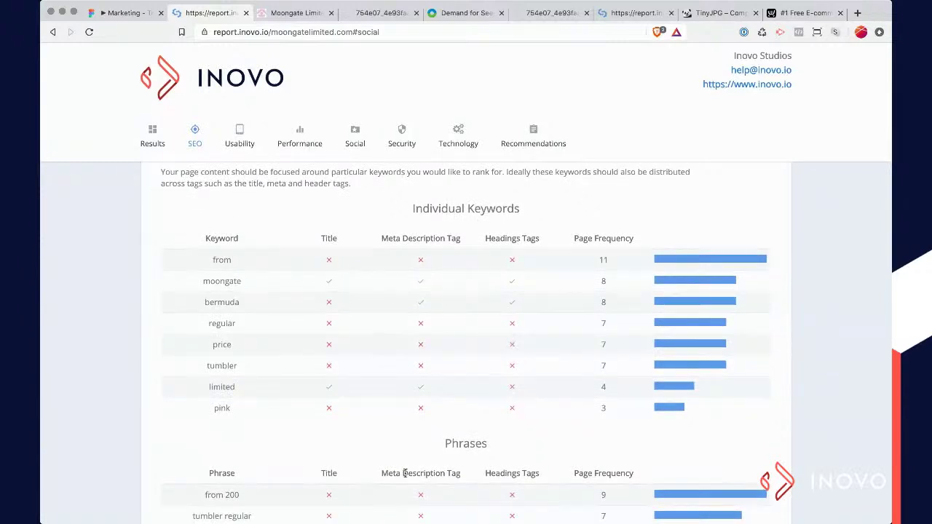
pyautogui.scroll(-3, 405, 475)
pyautogui.scroll(-1, 405, 477)
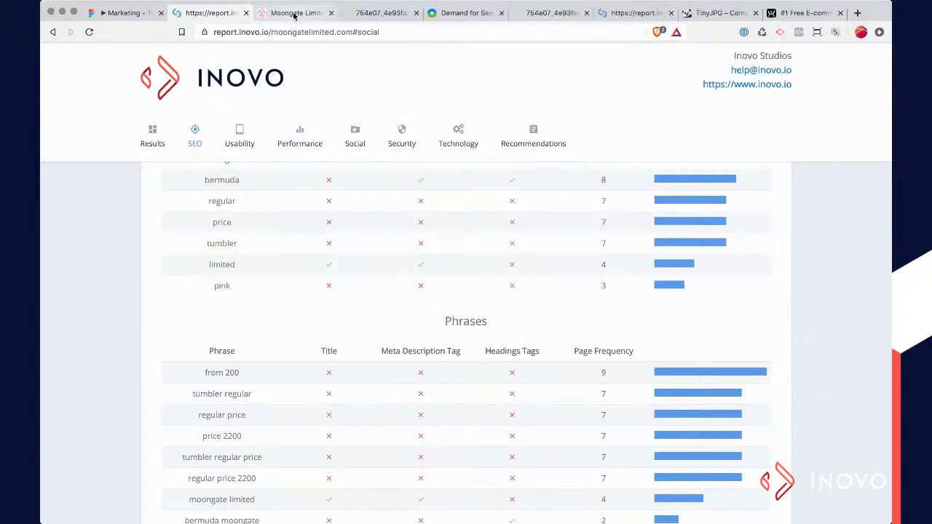
pyautogui.scroll(4, 311, 288)
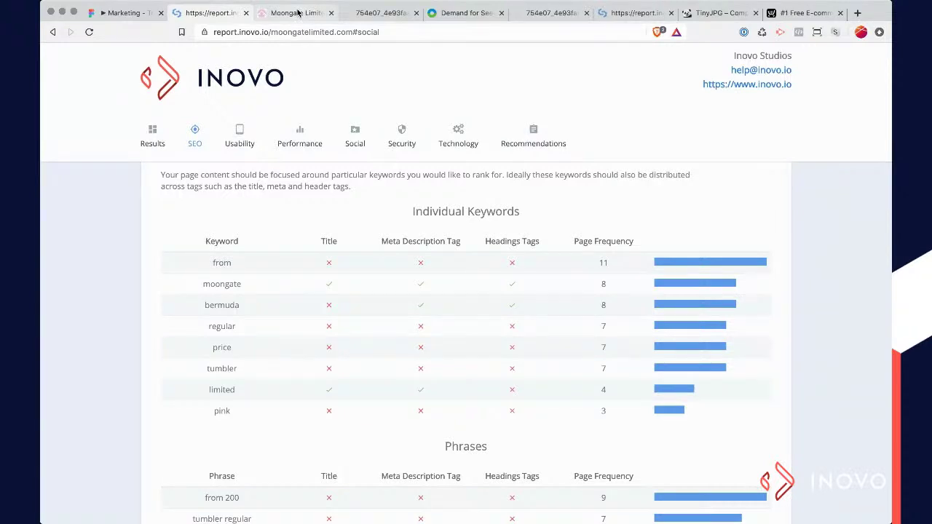
# Step: Search Google for "neil patel tools" in a new browser tab and open the Ubersuggest page
pyautogui.press('super+t')
pyautogui.write('neil')
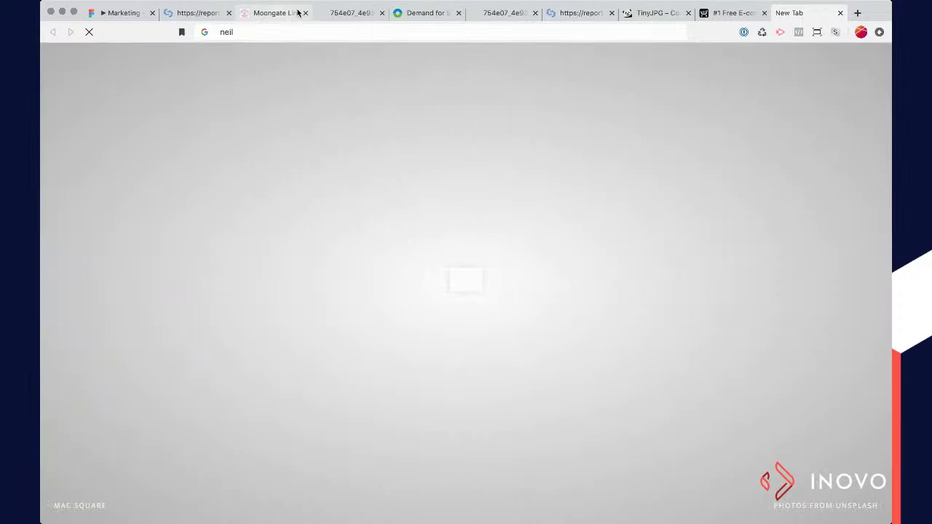
pyautogui.write(' pte')
pyautogui.press('BackSpace')
pyautogui.press('BackSpace')
pyautogui.write('atel tools')
pyautogui.press('Return')
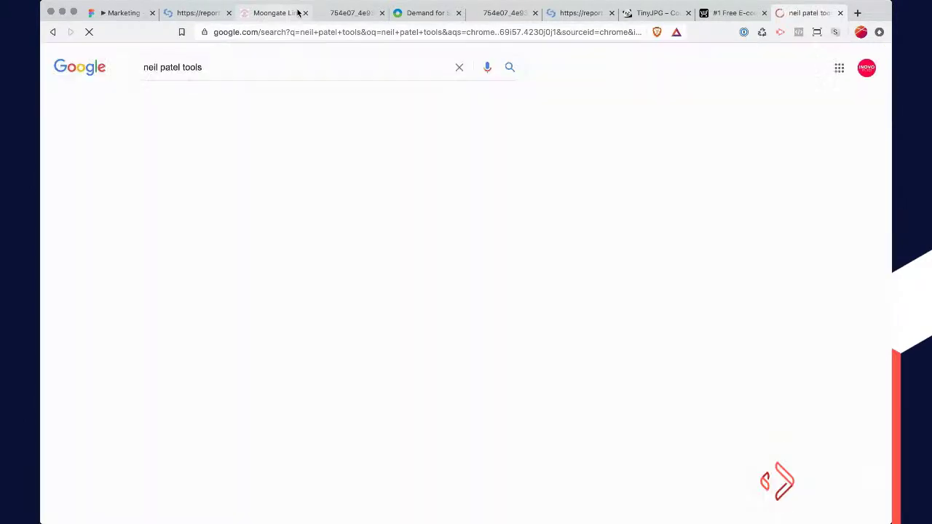
pyautogui.click(230, 165)
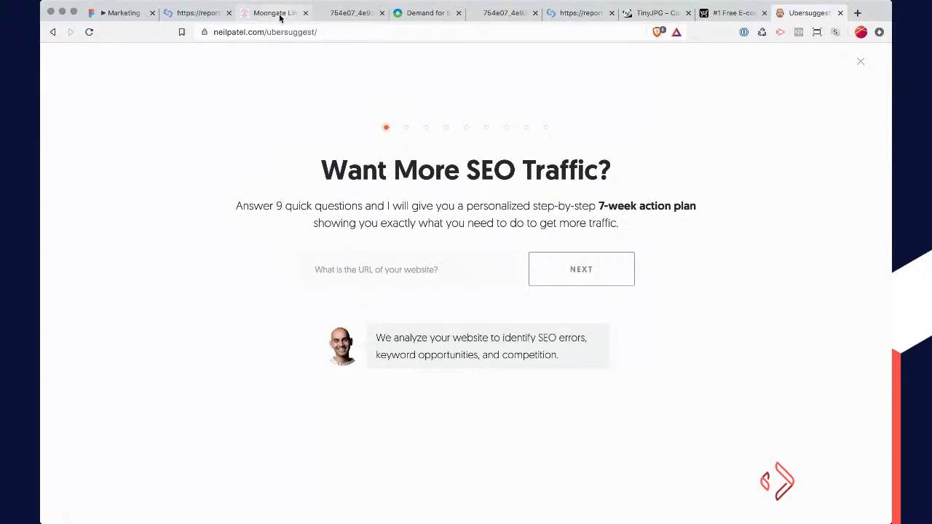
# Step: Return to the report's SEO grade and HTML header checks, then compare them with the Moongate Limited homepage
pyautogui.click(275, 13)
pyautogui.click(197, 14)
pyautogui.scroll(15, 338, 196)
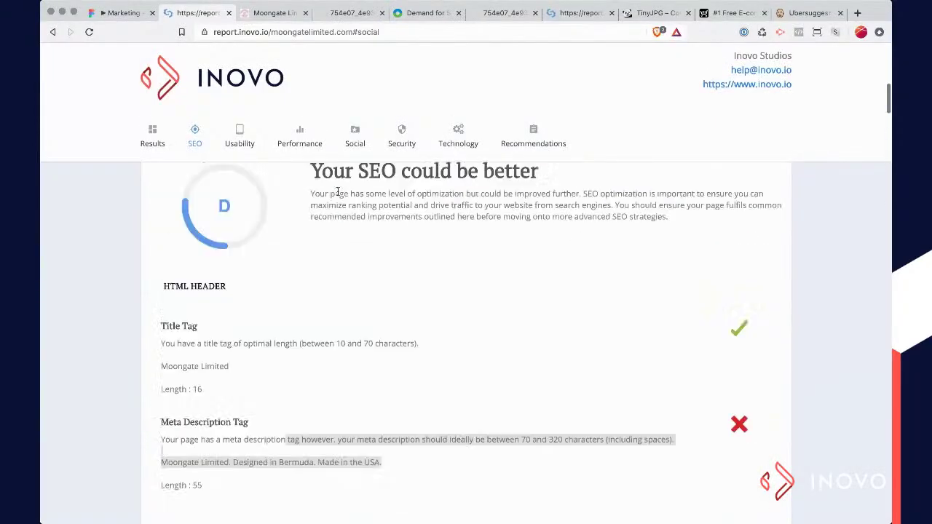
pyautogui.click(276, 13)
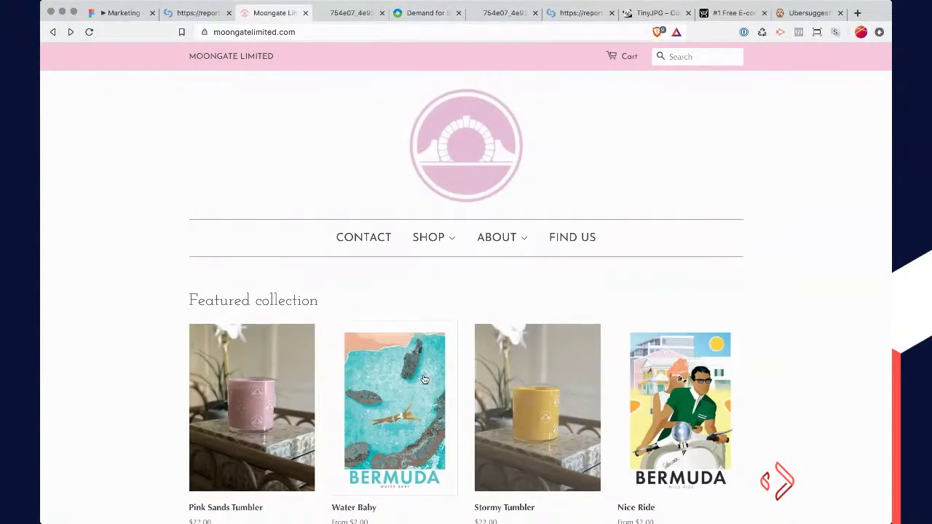
pyautogui.scroll(-5, 383, 294)
pyautogui.scroll(5, 383, 294)
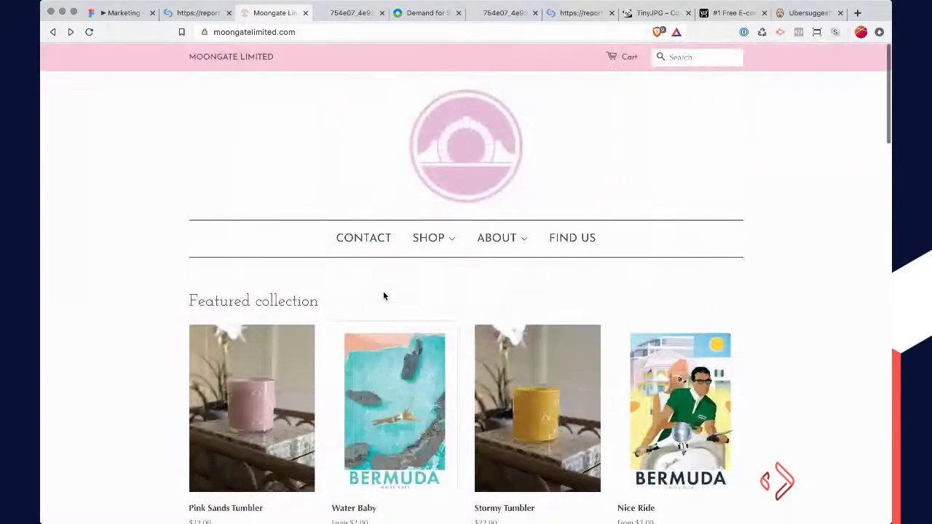
# Step: Read the Moongate Limited About Us page down to its footer, then return to the homepage
pyautogui.click(491, 239)
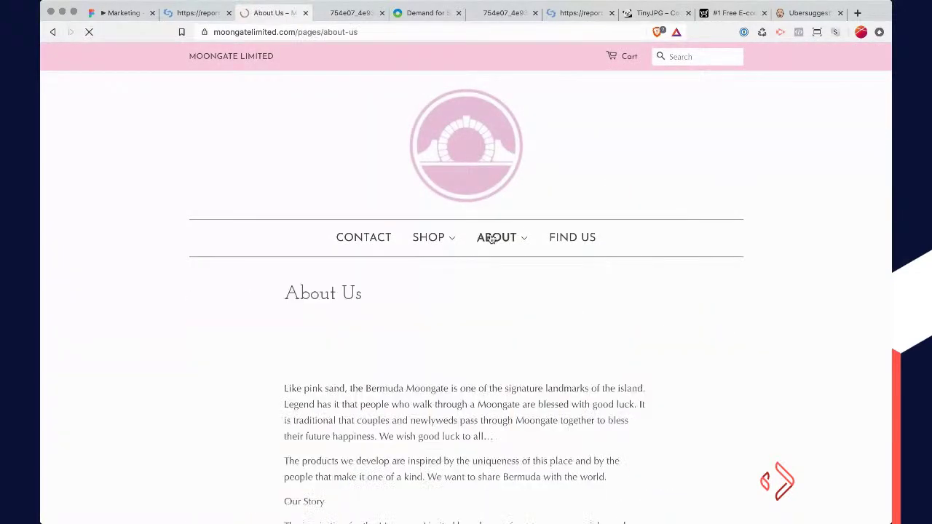
pyautogui.scroll(-3, 486, 397)
pyautogui.scroll(-5, 485, 397)
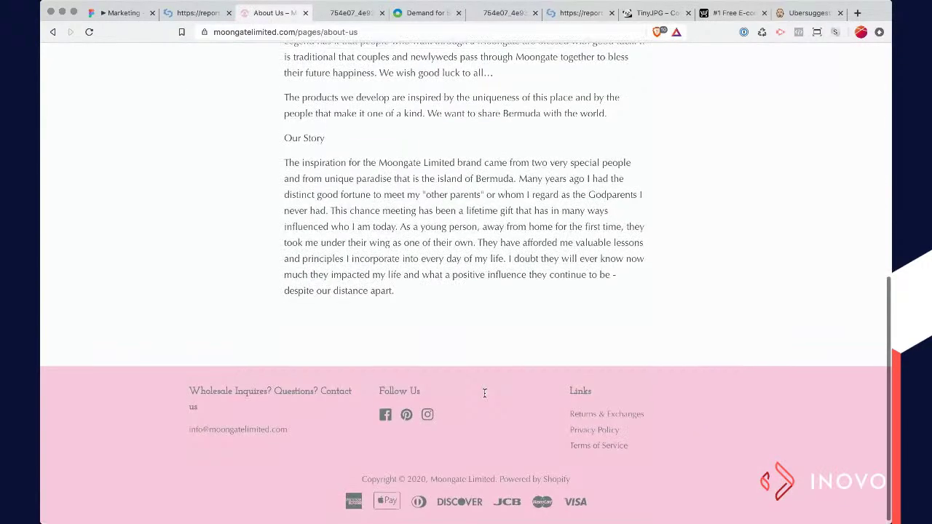
pyautogui.scroll(8, 484, 393)
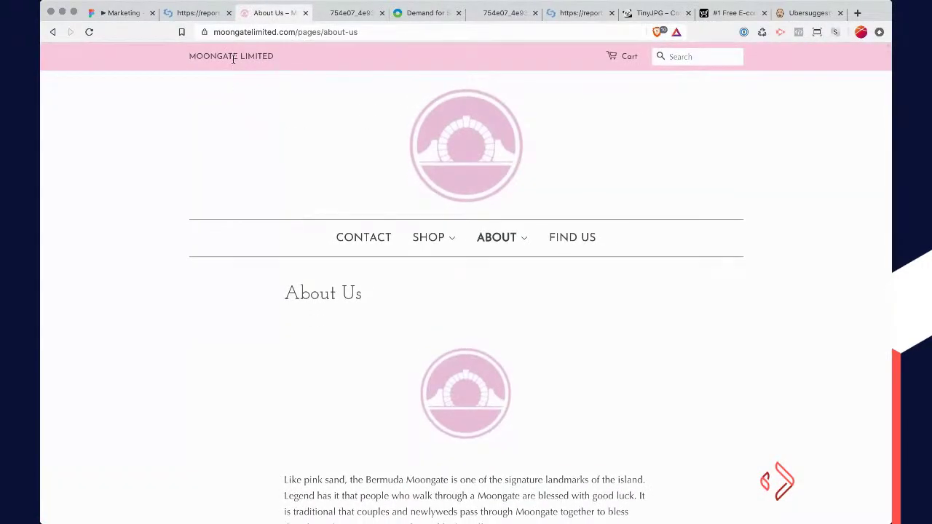
pyautogui.click(410, 124)
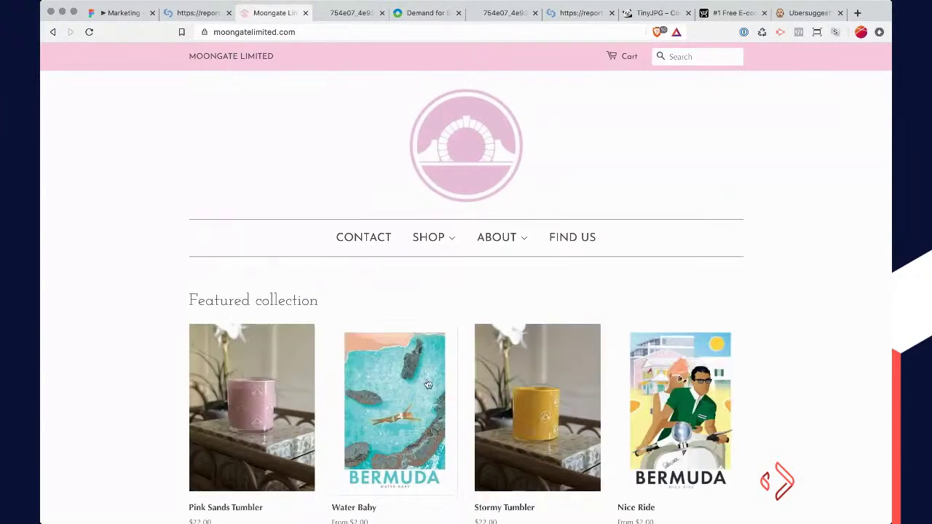
# Step: Look over the homepage's header, navigation and featured collection of tumblers and Bermuda prints
pyautogui.scroll(-2, 428, 385)
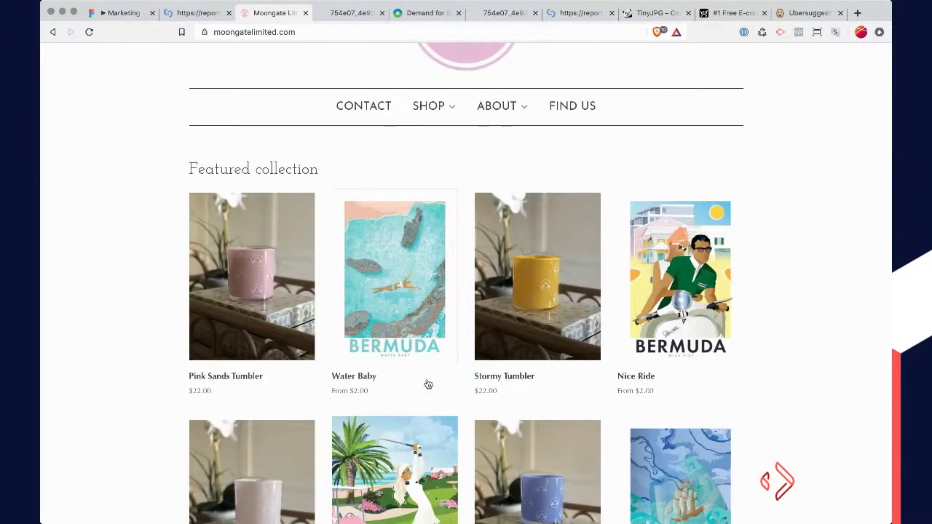
pyautogui.scroll(-1, 428, 385)
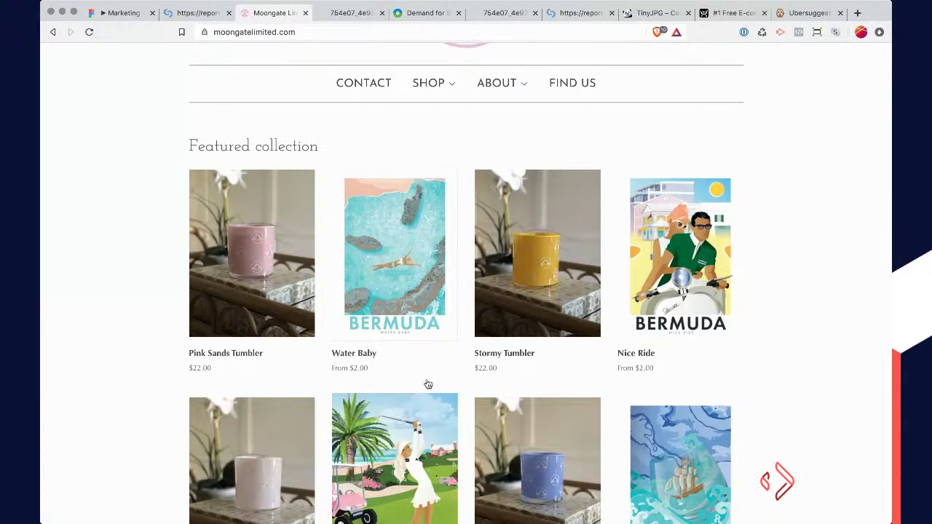
pyautogui.scroll(5, 379, 335)
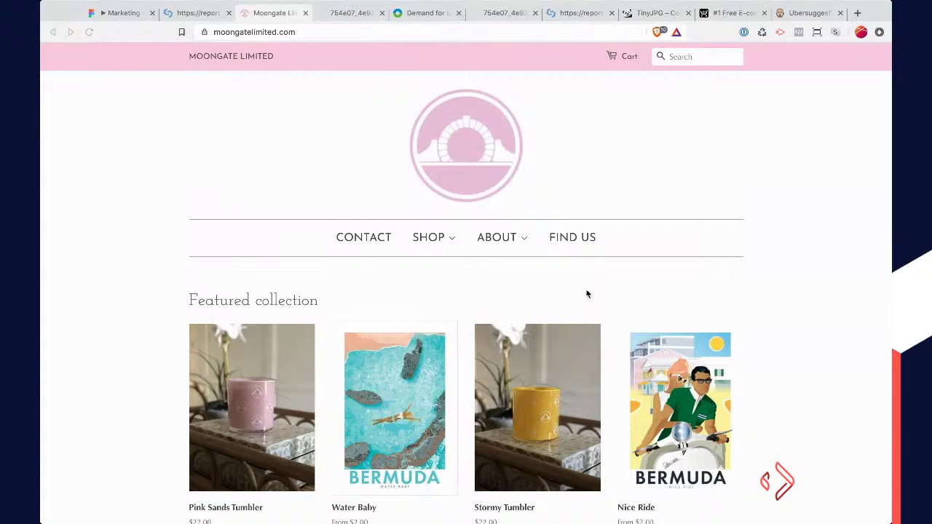
pyautogui.scroll(-5, 587, 293)
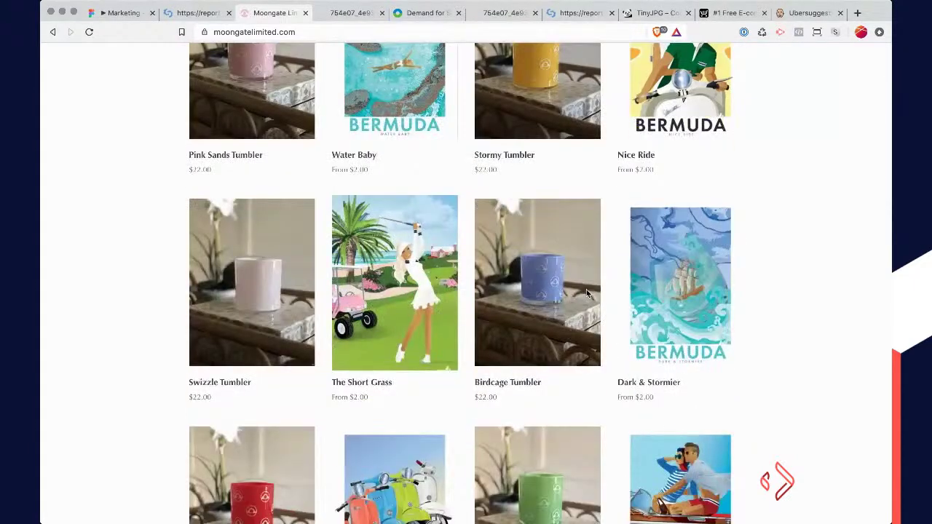
pyautogui.scroll(5, 587, 293)
pyautogui.scroll(-2, 587, 294)
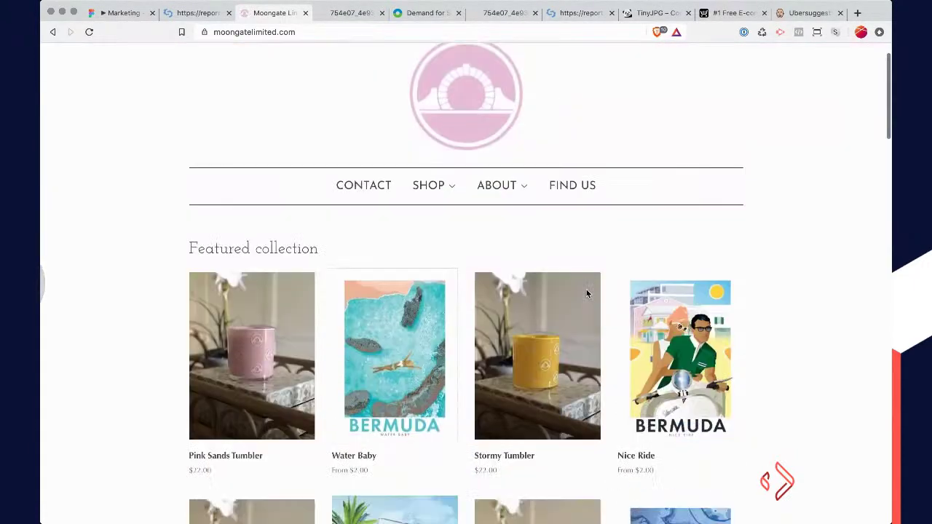
# Step: Look through the Moongate homepage's featured products, image slideshow and brand story down to the footer, advancing the slideshow to another picture
pyautogui.scroll(-2, 285, 328)
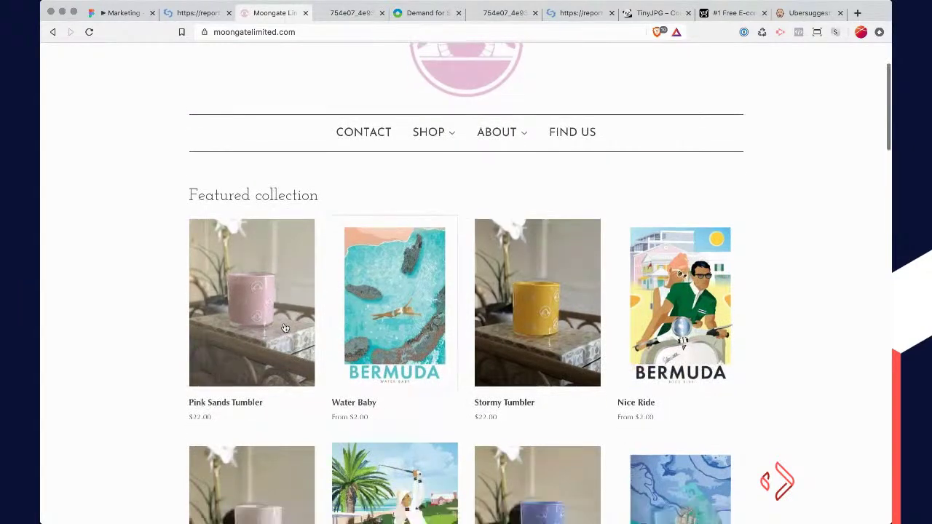
pyautogui.scroll(-7, 284, 328)
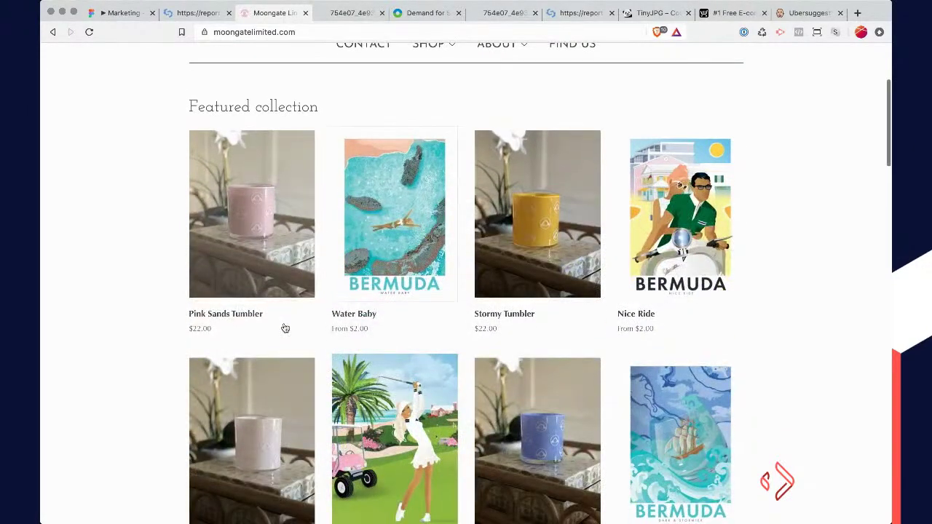
pyautogui.scroll(-15, 285, 328)
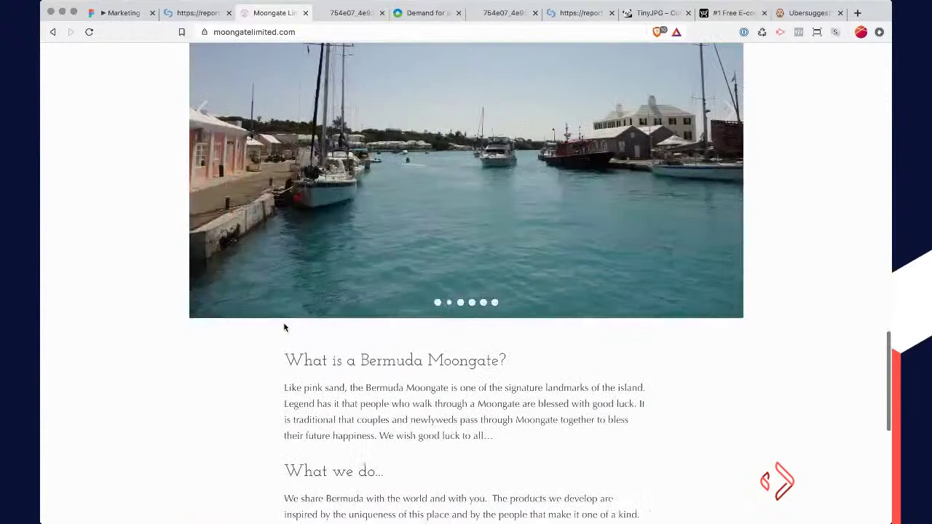
pyautogui.scroll(3, 284, 328)
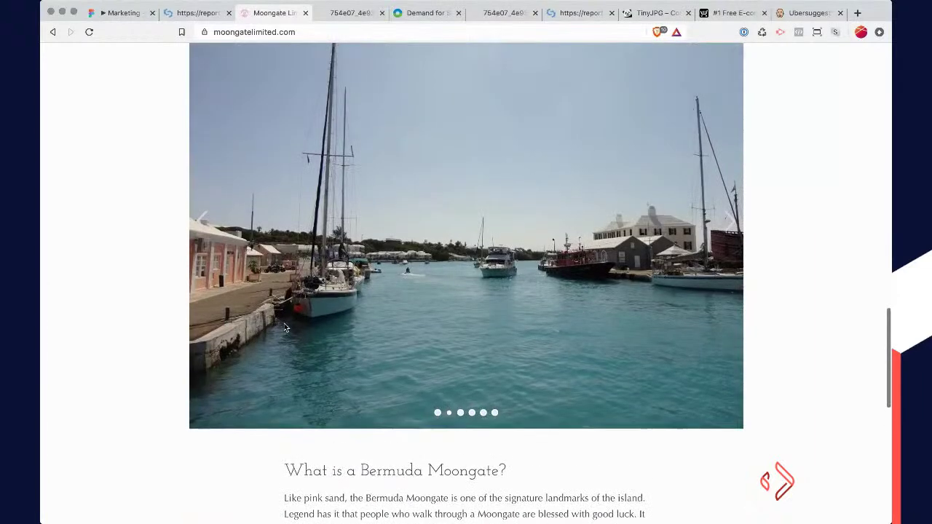
pyautogui.click(461, 413)
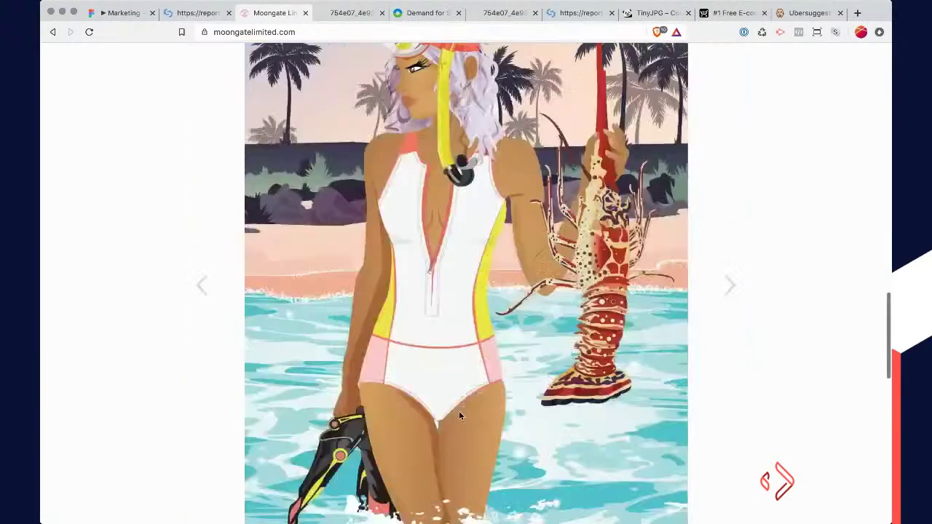
pyautogui.scroll(-10, 460, 416)
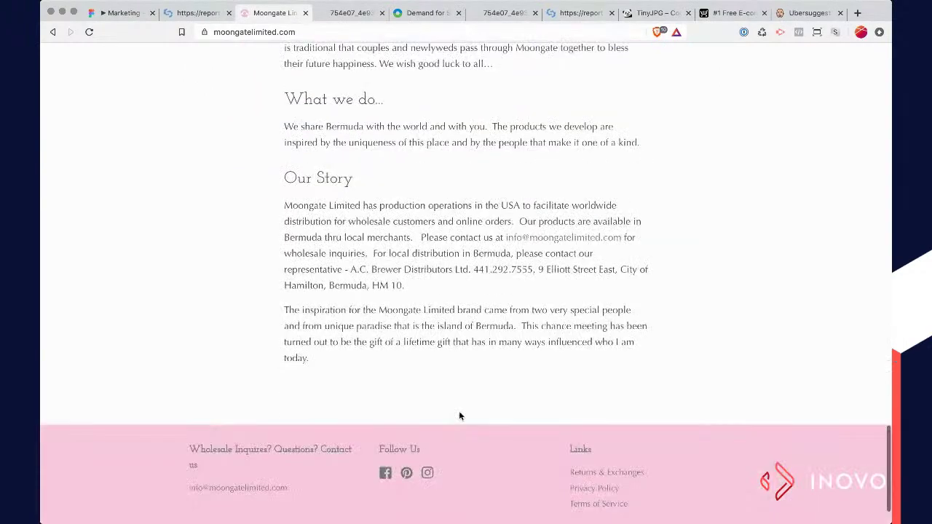
# Step: Go back to the Moongate Limited About Us page and read its Our Story text
pyautogui.press('super+bracketleft')
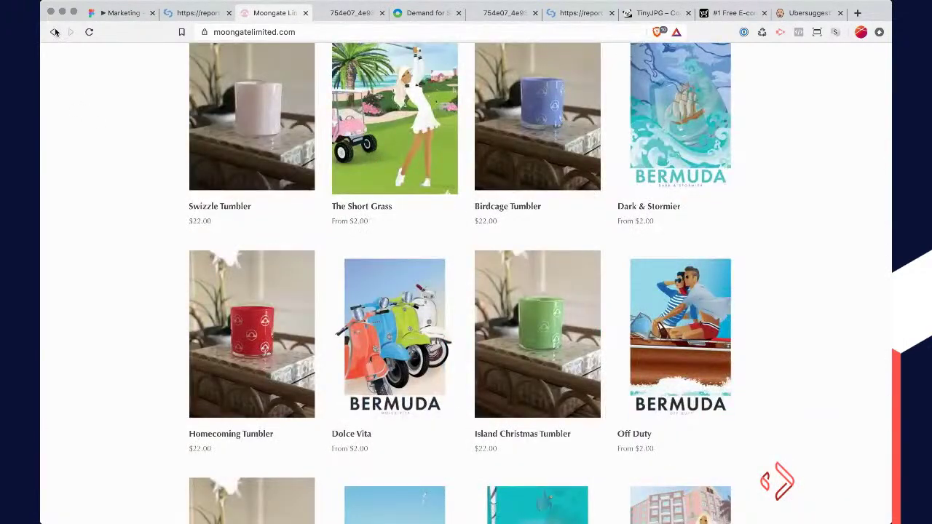
pyautogui.click(53, 32)
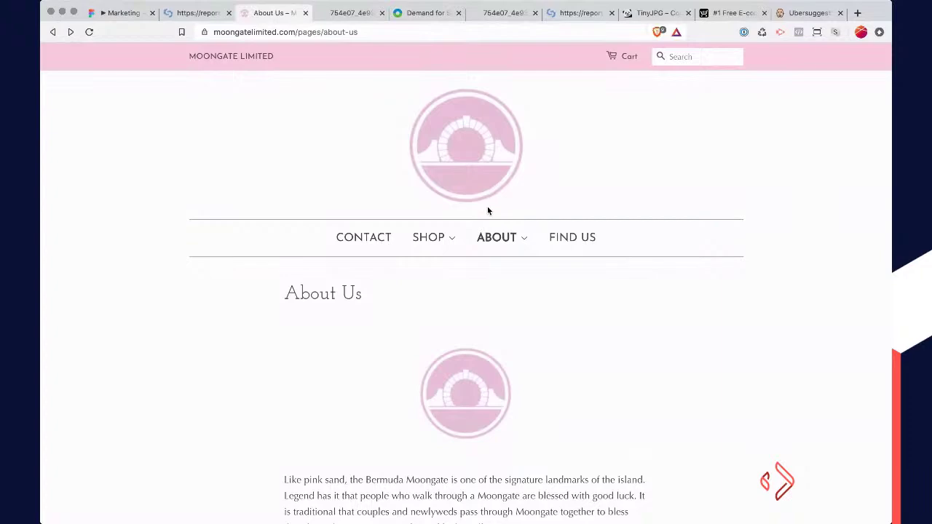
pyautogui.scroll(-6, 443, 327)
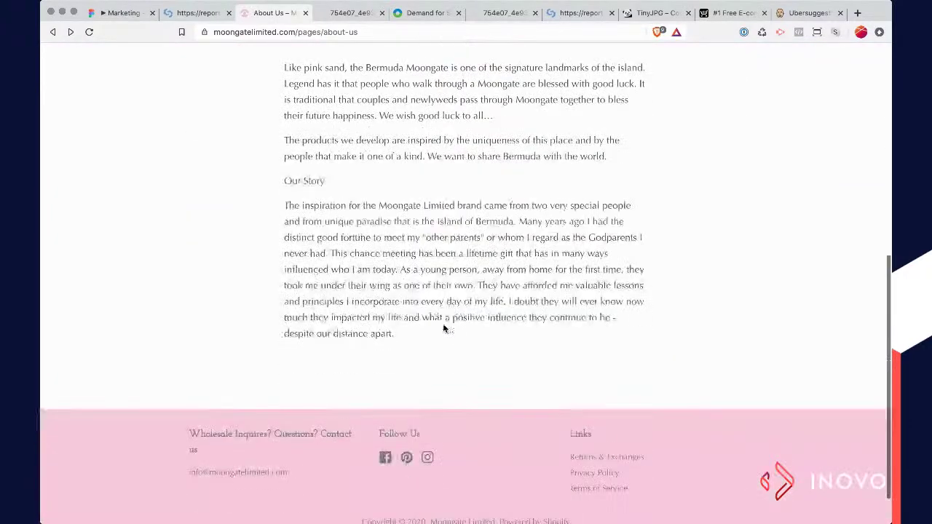
pyautogui.scroll(6, 444, 328)
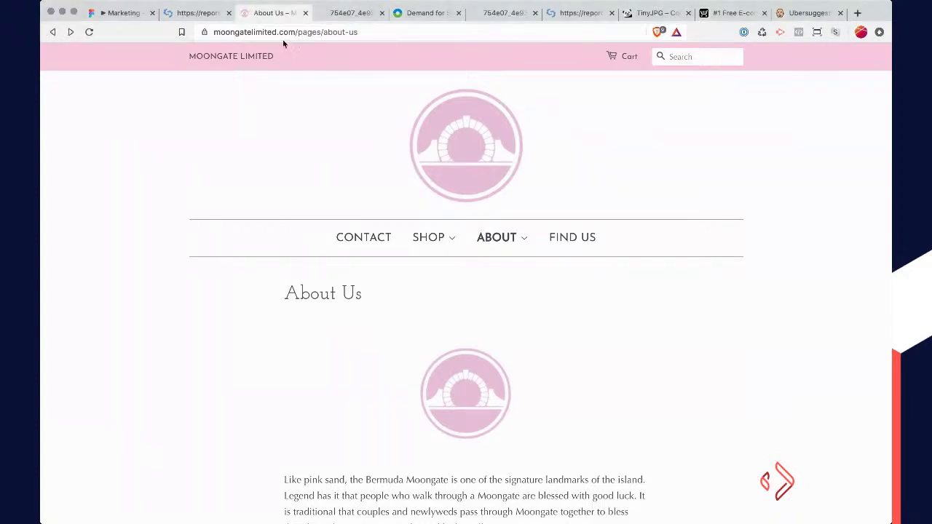
# Step: Enter the annabalkan.com address in a new browser tab
pyautogui.click(214, 13)
pyautogui.hotkey('ctrl', 't')
pyautogui.write('anna')
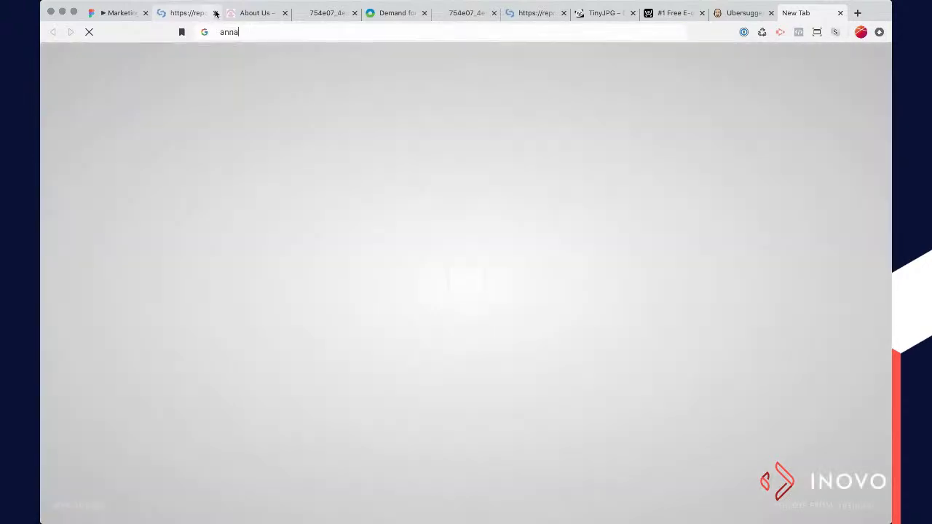
pyautogui.press('Return')
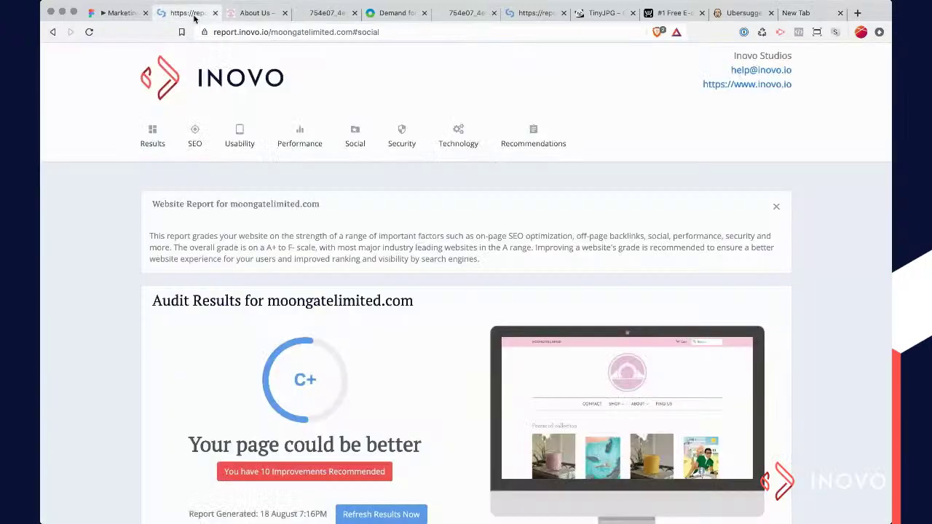
# Step: Generate an Inovo website report for annabalkan.com by replacing moongatelimited.com in the report address
pyautogui.click(183, 13)
pyautogui.moveTo(268, 32); pyautogui.dragTo(380, 32)
pyautogui.write('https://annabalkan.com/')
pyautogui.click(335, 32)
pyautogui.press('BackSpace')
pyautogui.press('BackSpace')
pyautogui.press('BackSpace')
pyautogui.press('BackSpace')
pyautogui.press('BackSpace')
pyautogui.press('BackSpace')
pyautogui.press('BackSpace')
pyautogui.press('BackSpace')
pyautogui.press('Return')
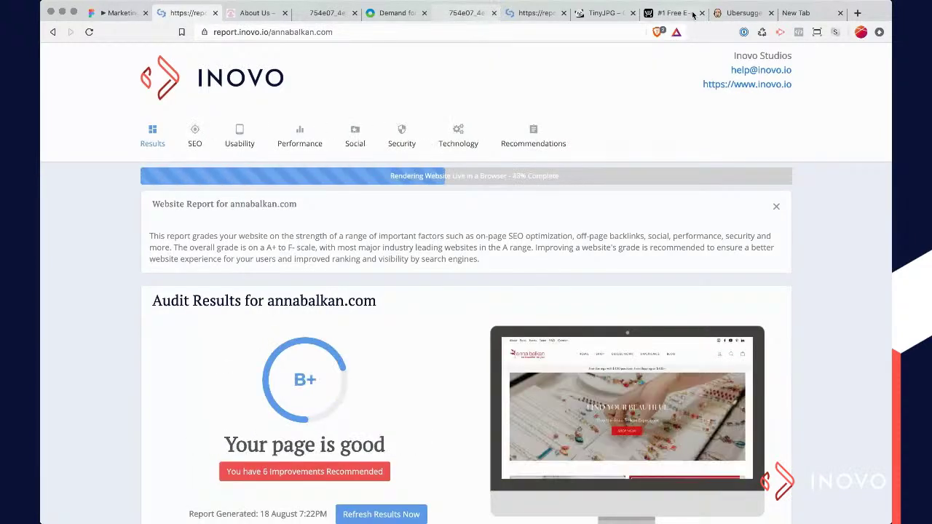
# Step: Load annabalkan.com in place of the Moongate site and close the second Inovo report and the TinyJPG page
pyautogui.click(255, 13)
pyautogui.press('Return')
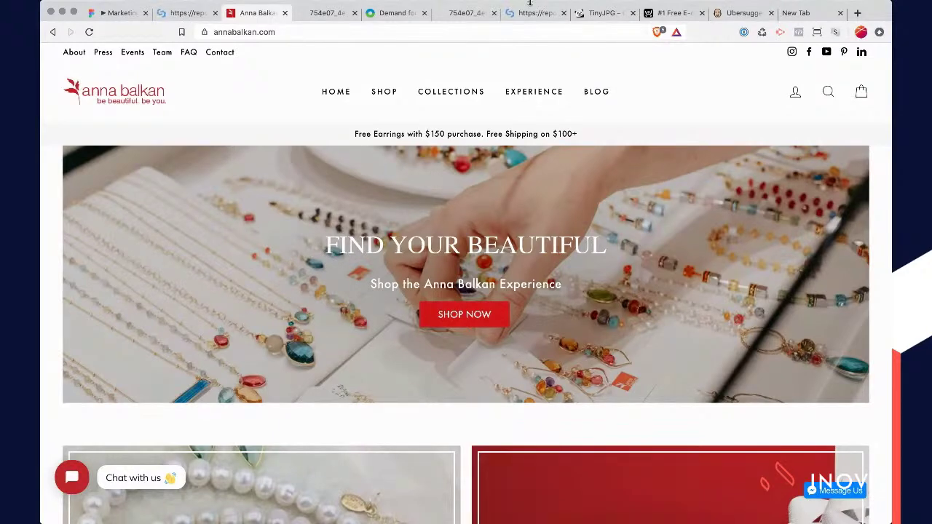
pyautogui.click(563, 13)
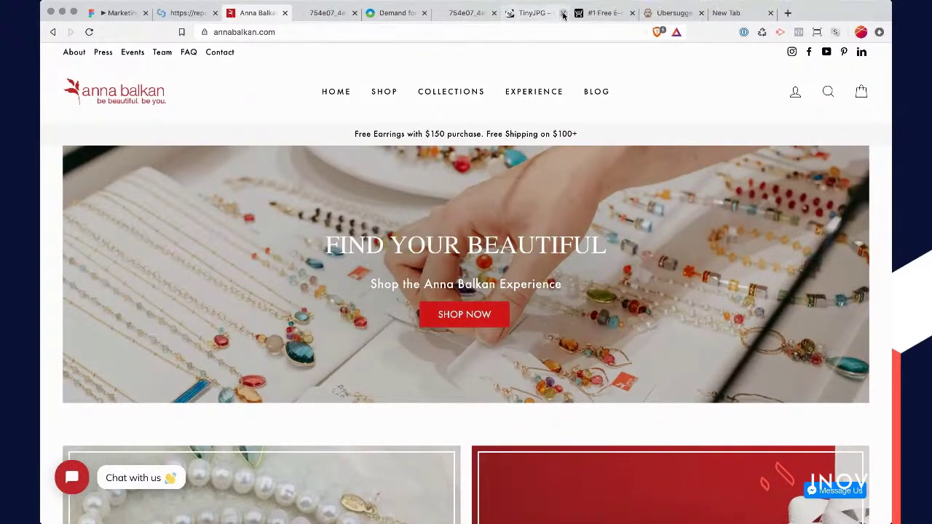
pyautogui.click(563, 12)
# Step: Review the annabalkan.com report's overall and category grades, then its performance section's page speed and page size breakdown
pyautogui.click(203, 13)
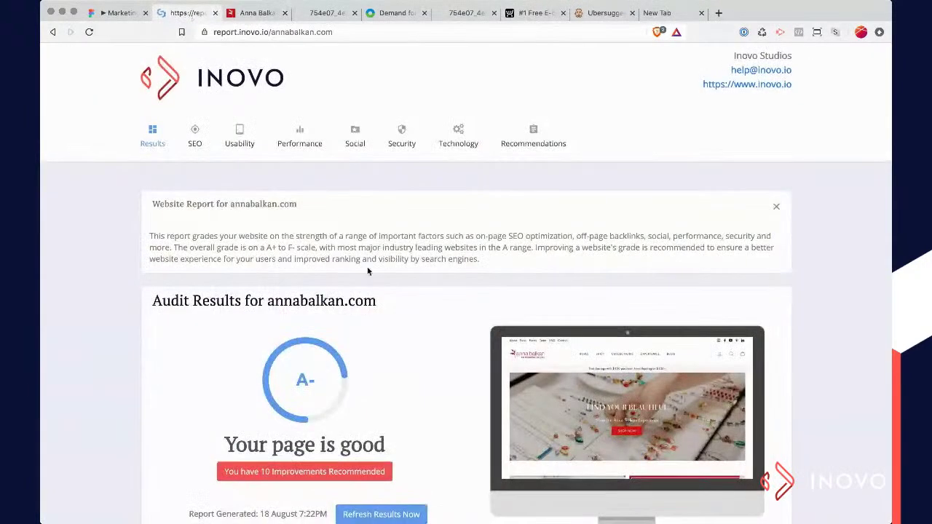
pyautogui.scroll(-5, 367, 271)
pyautogui.scroll(-1, 368, 271)
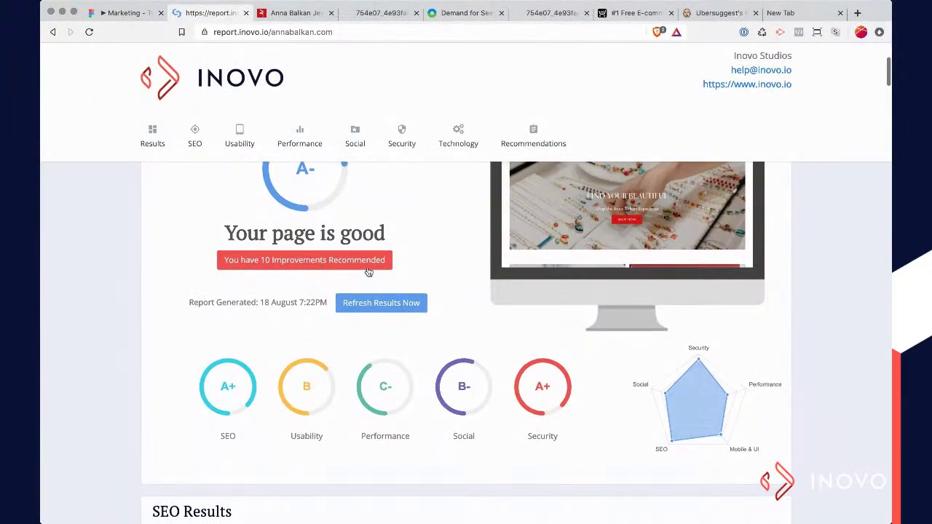
pyautogui.scroll(1, 338, 295)
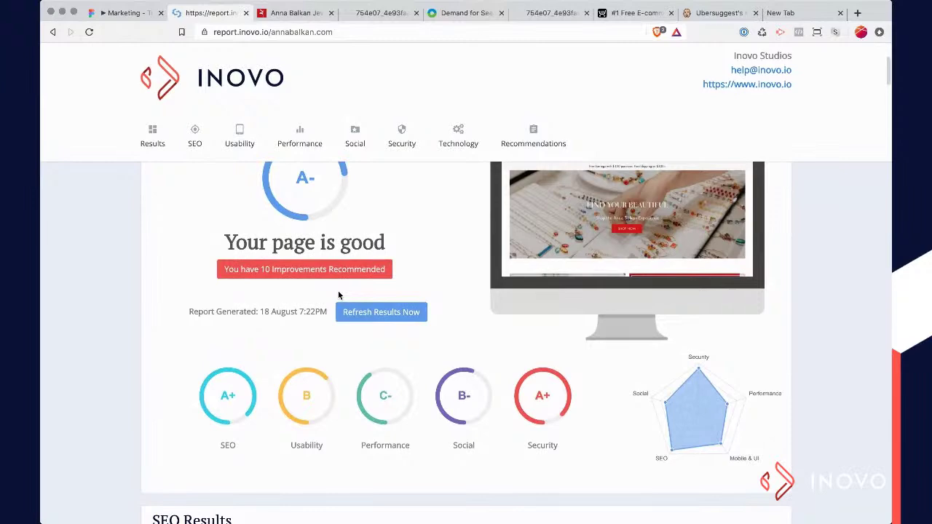
pyautogui.click(301, 140)
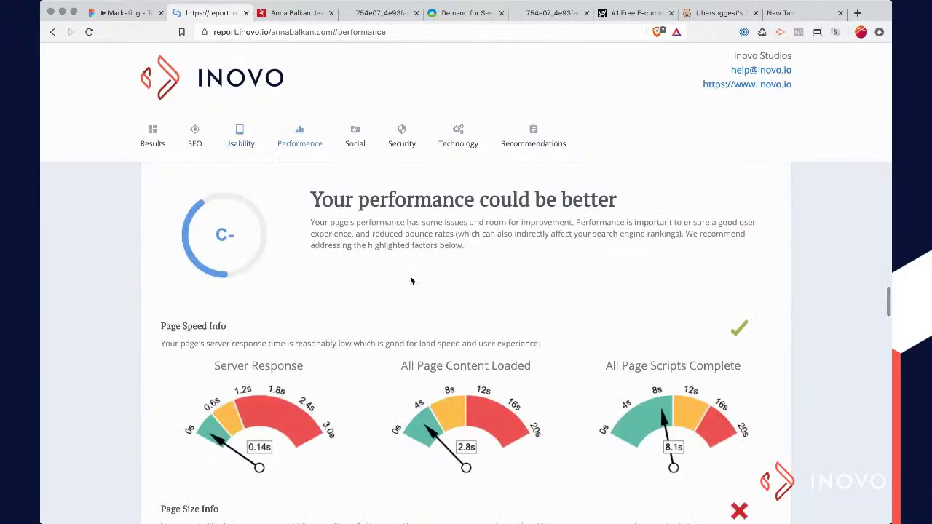
pyautogui.scroll(-5, 633, 422)
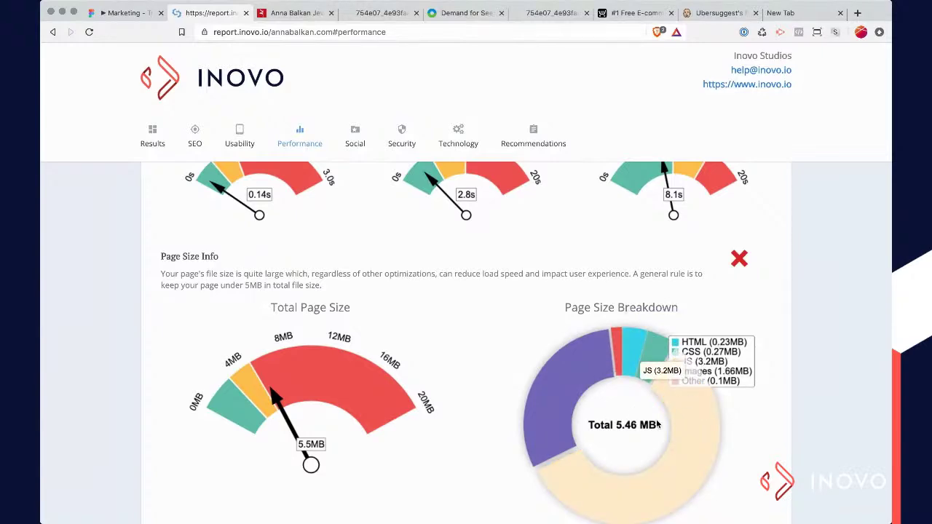
# Step: Open the developer tools on the annabalkan.com homepage, widen them and reload the page to record its image network requests
pyautogui.click(295, 12)
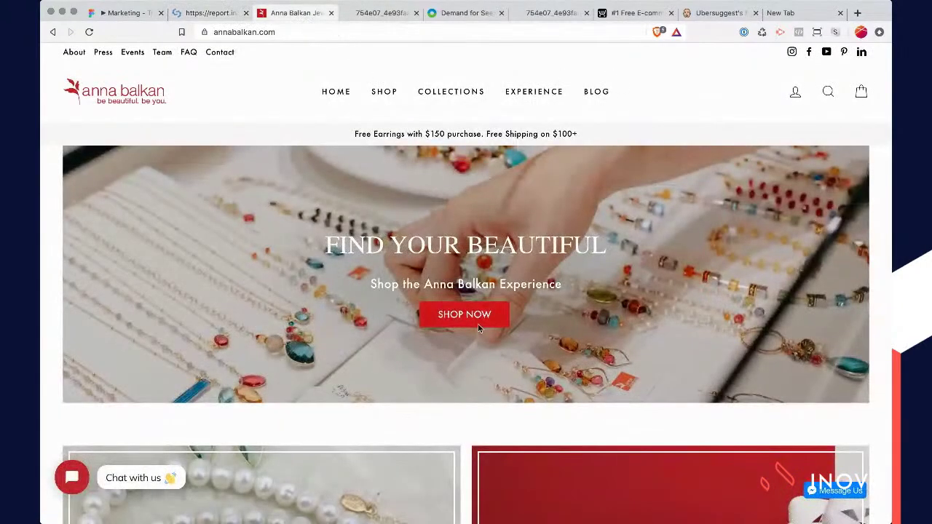
pyautogui.press('super+shift+c')
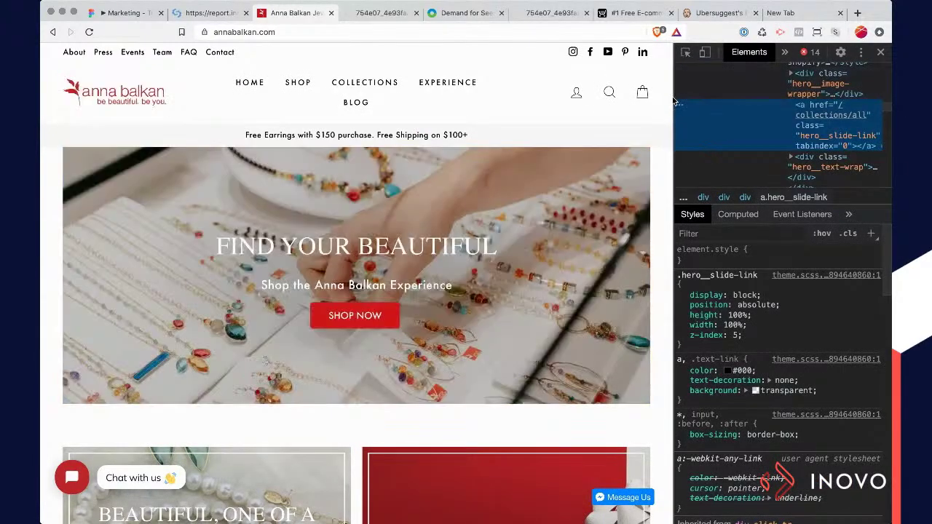
pyautogui.moveTo(673, 97); pyautogui.dragTo(555, 101)
pyautogui.moveTo(658, 87); pyautogui.dragTo(555, 91)
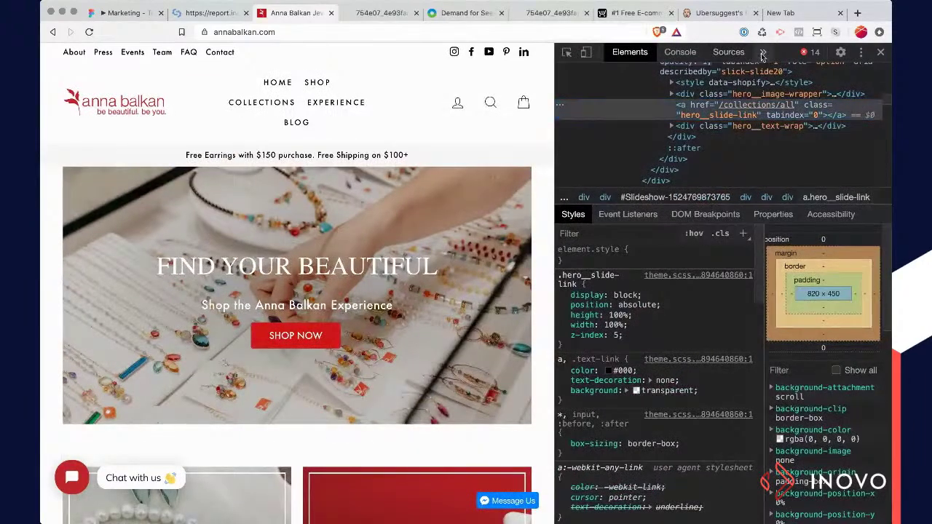
pyautogui.click(777, 73)
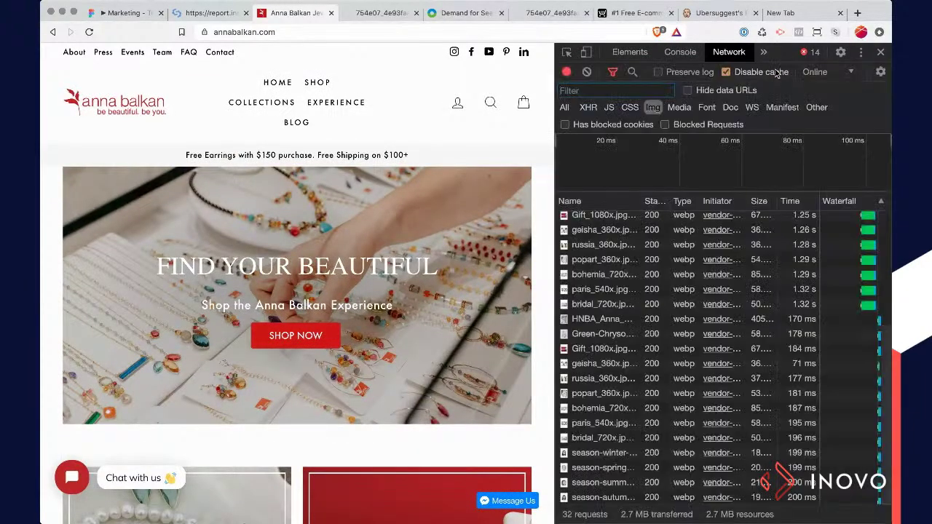
pyautogui.press('super+r')
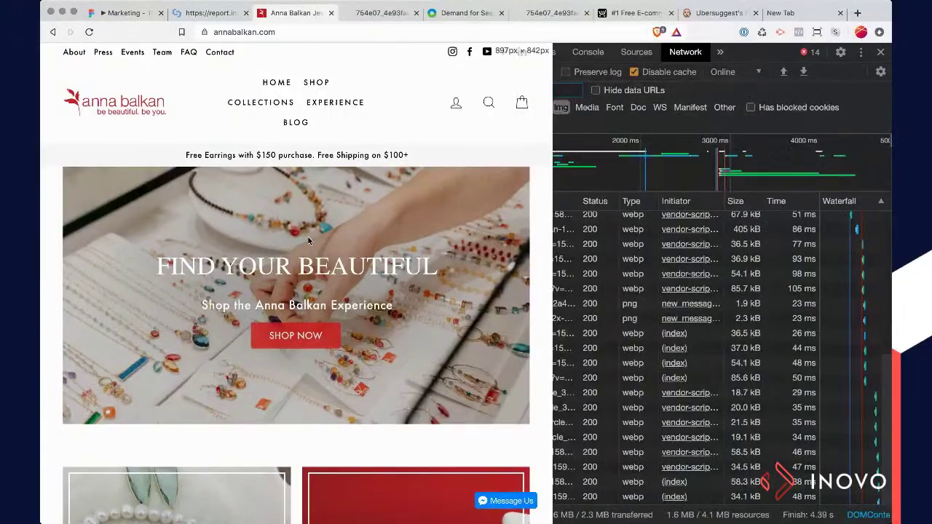
# Step: Enlarge the developer tools further and examine the homepage's image requests, comparing file sizes, load times and failed items
pyautogui.moveTo(551, 236); pyautogui.dragTo(163, 233)
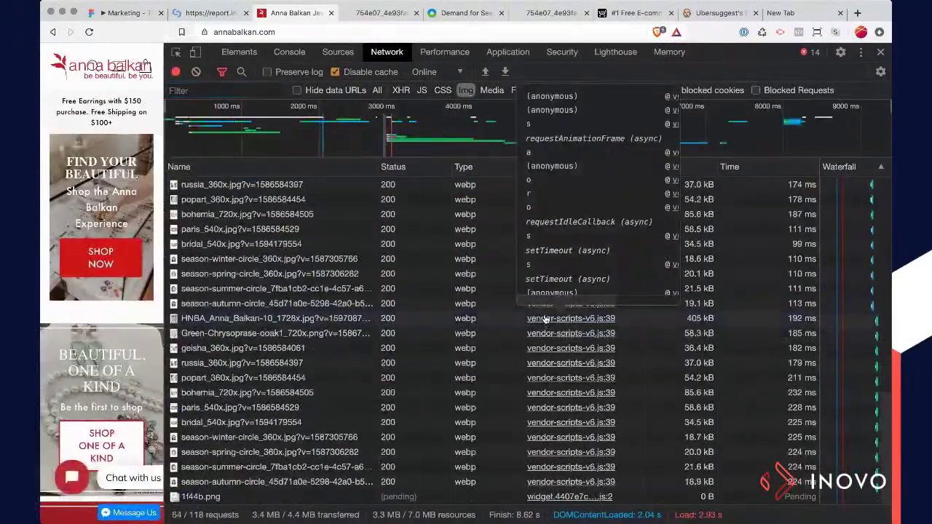
pyautogui.click(545, 314)
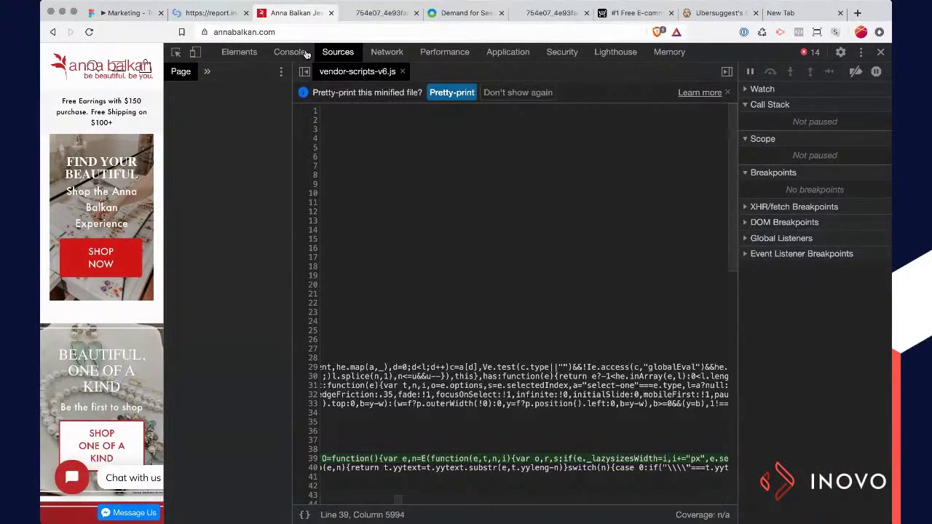
pyautogui.click(387, 52)
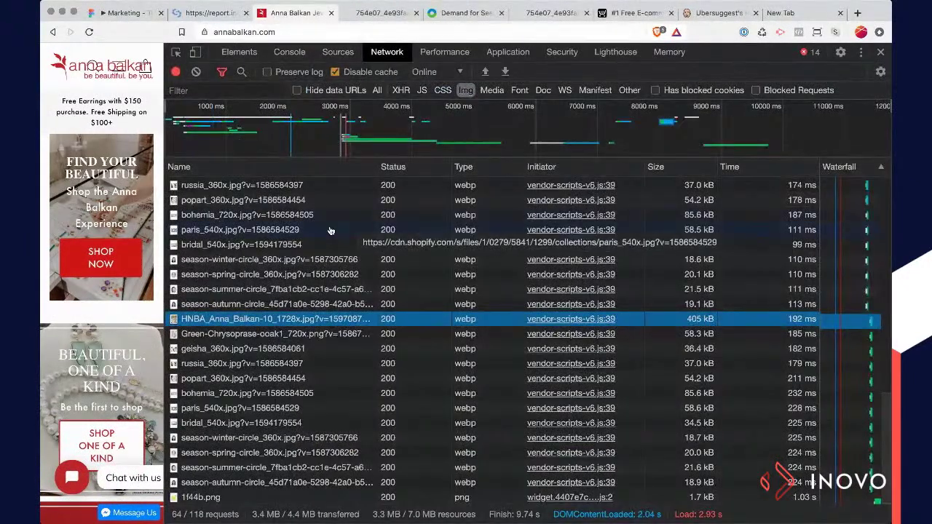
pyautogui.moveTo(532, 252)
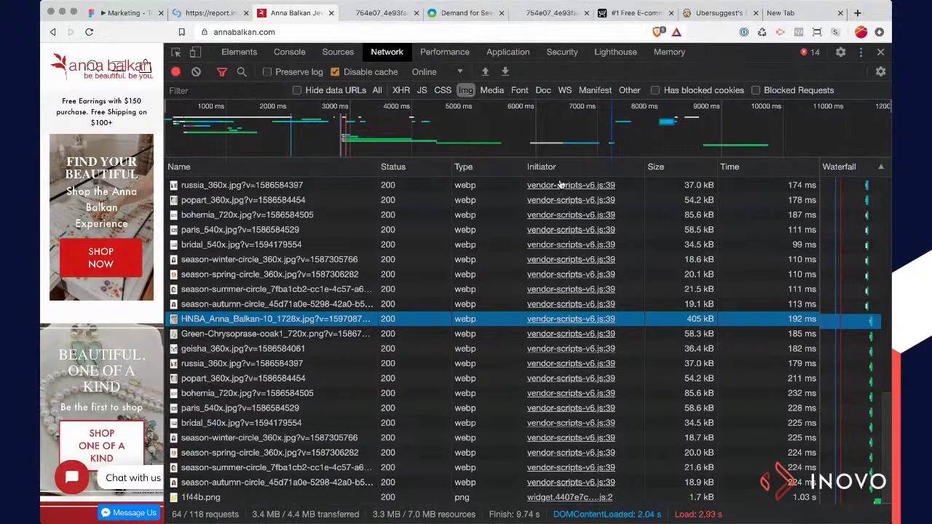
pyautogui.scroll(3, 512, 275)
pyautogui.scroll(5, 512, 275)
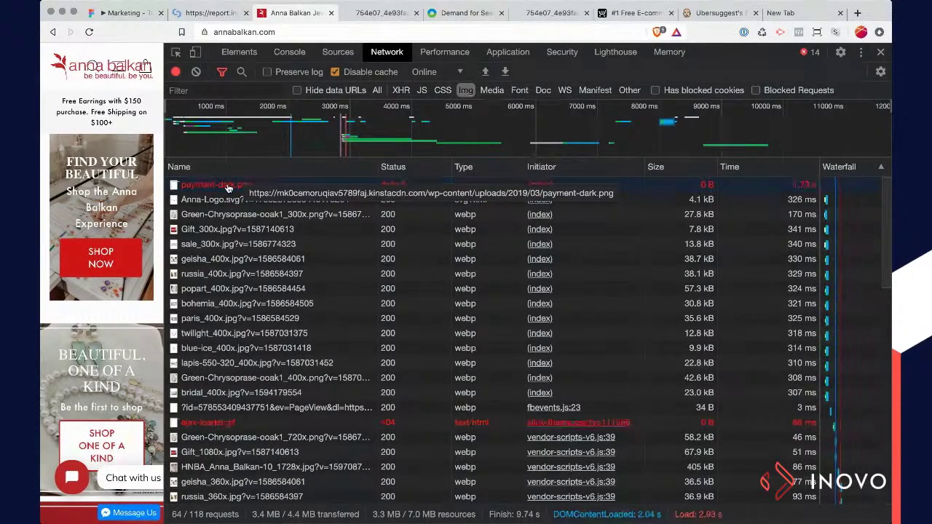
# Step: Check the annabalkan.com console errors and close the first leftover wixstatic image page
pyautogui.click(299, 59)
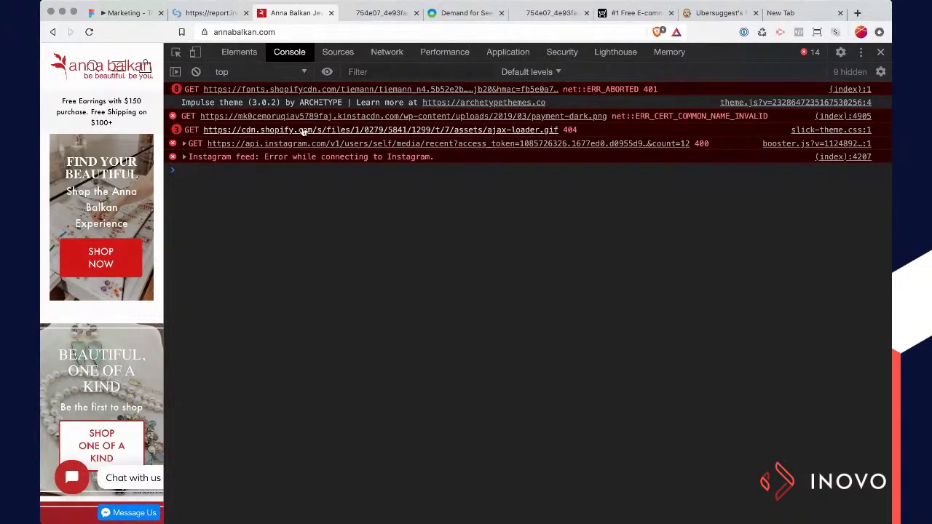
pyautogui.click(368, 13)
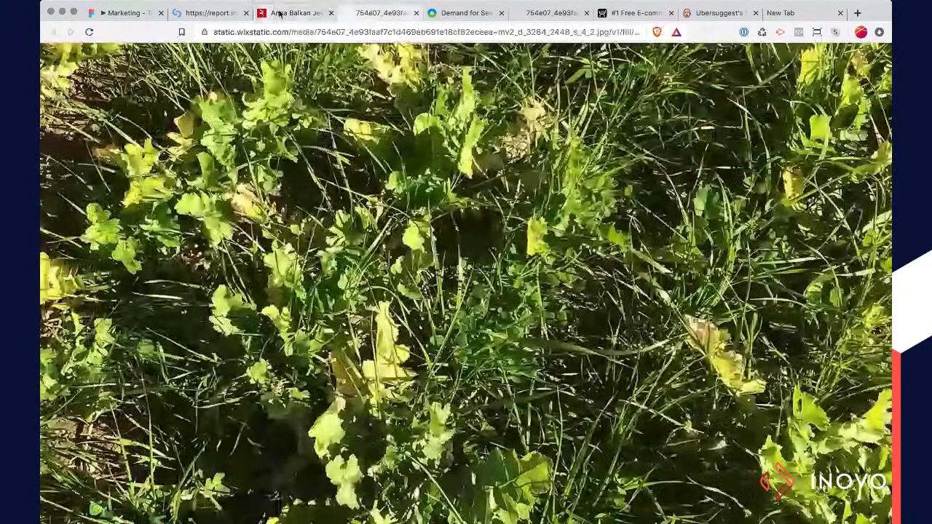
pyautogui.click(277, 12)
pyautogui.click(415, 13)
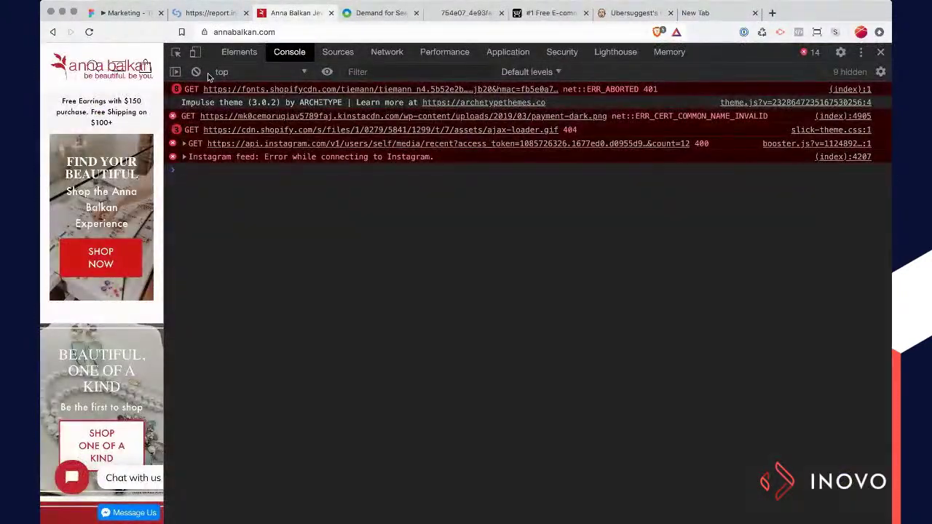
# Step: Narrow the developer tools to show more of the annabalkan.com homepage and return to its image network requests
pyautogui.moveTo(165, 142); pyautogui.dragTo(410, 123)
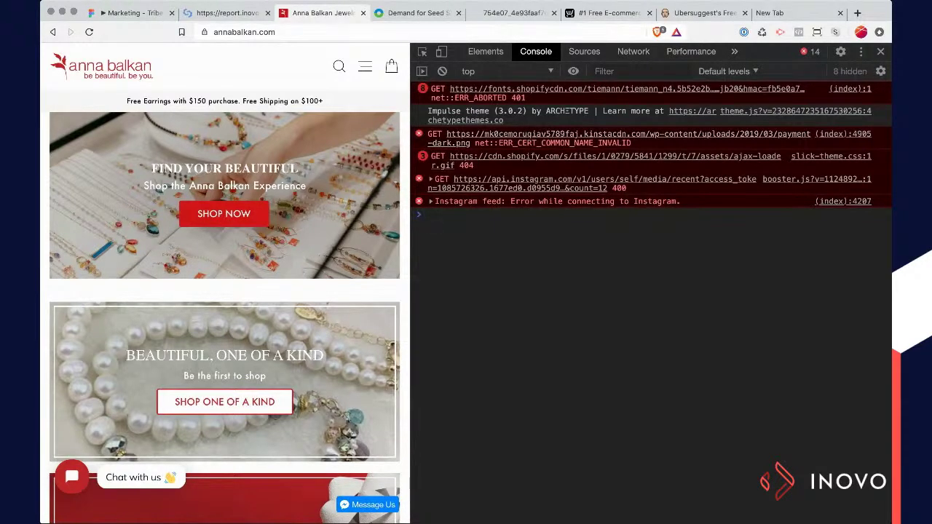
pyautogui.click(630, 52)
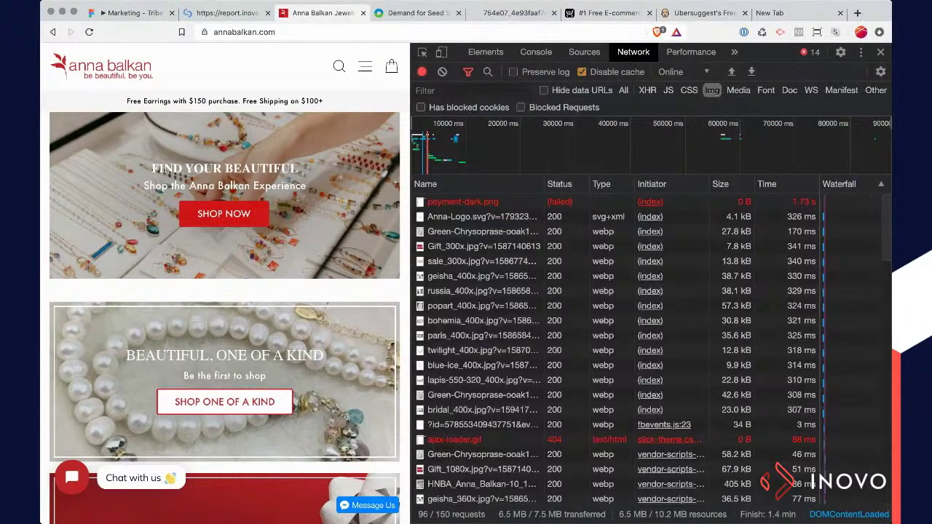
# Step: Examine the annabalkan.com homepage's image requests, comparing repeated files, sizes, load times and failed or cancelled entries
pyautogui.click(806, 208)
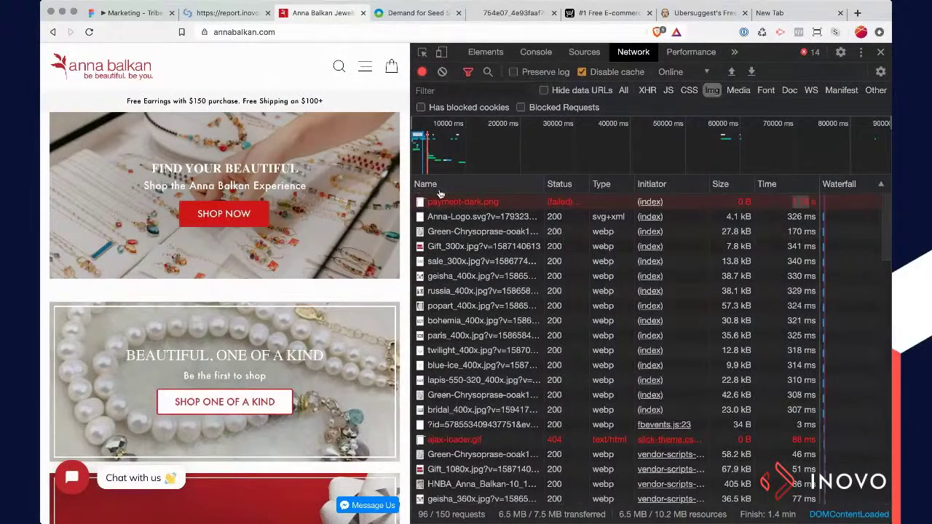
pyautogui.scroll(-10, 487, 348)
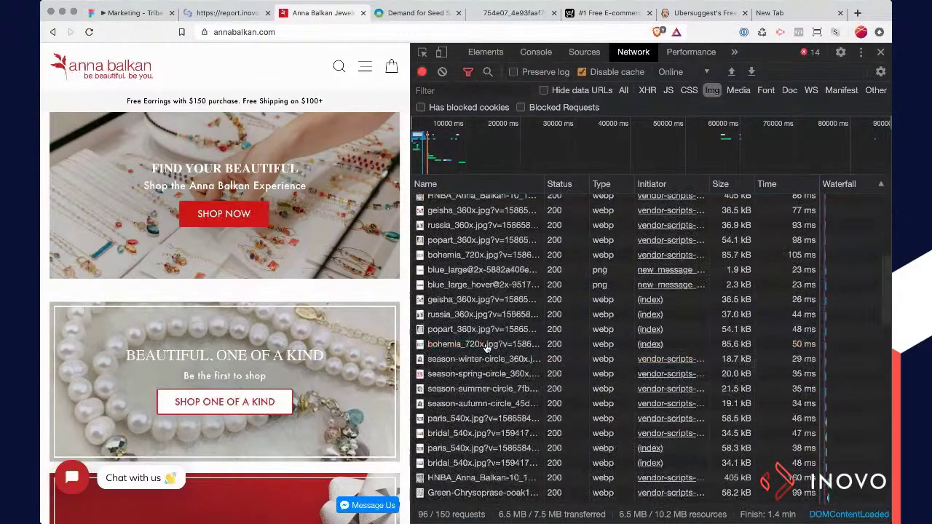
pyautogui.scroll(-5, 486, 348)
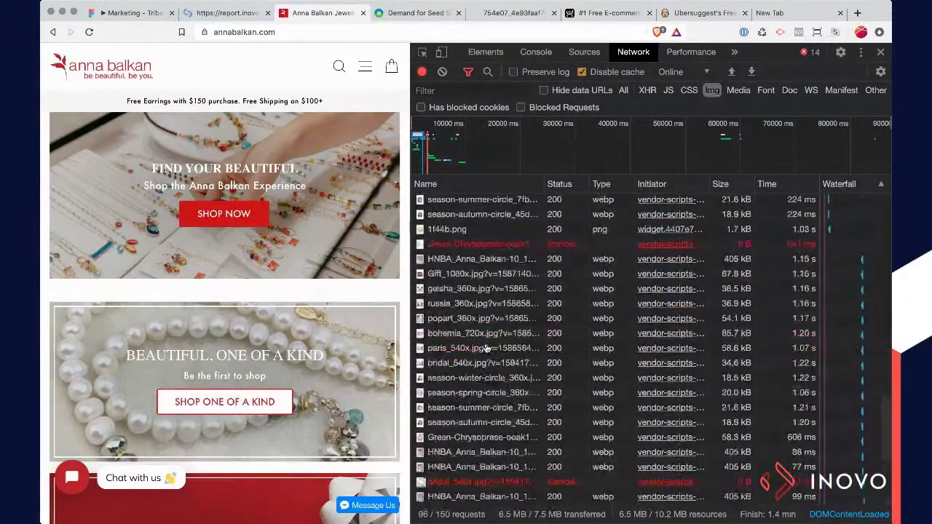
pyautogui.scroll(10, 486, 291)
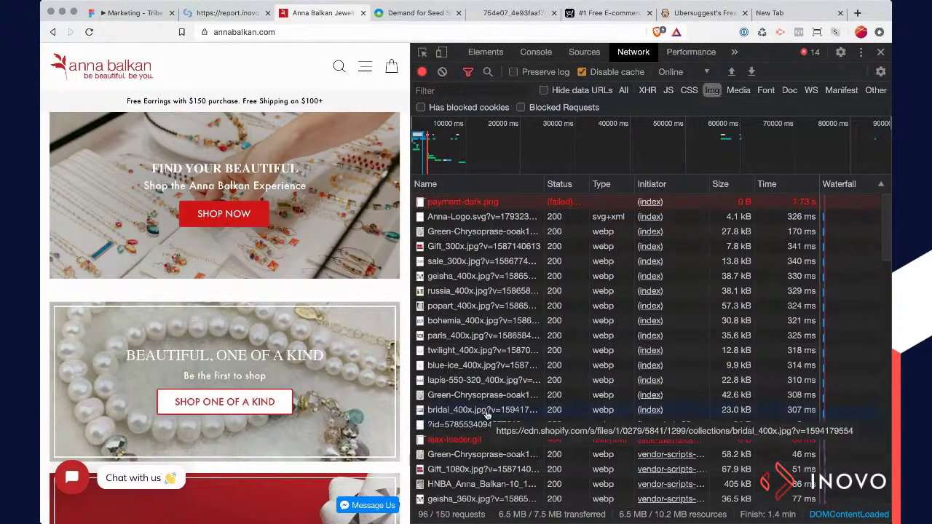
pyautogui.scroll(-3, 633, 299)
pyautogui.scroll(3, 641, 300)
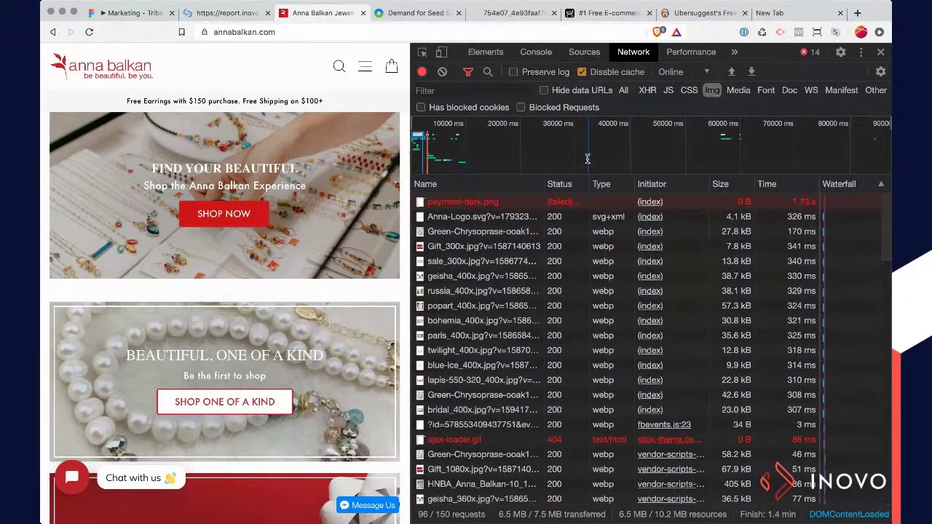
# Step: Sort the image requests by size, largest first, and open HNBA_Anna_Balkan-10_1728x.jpg in its own browser tab
pyautogui.click(761, 184)
pyautogui.click(728, 186)
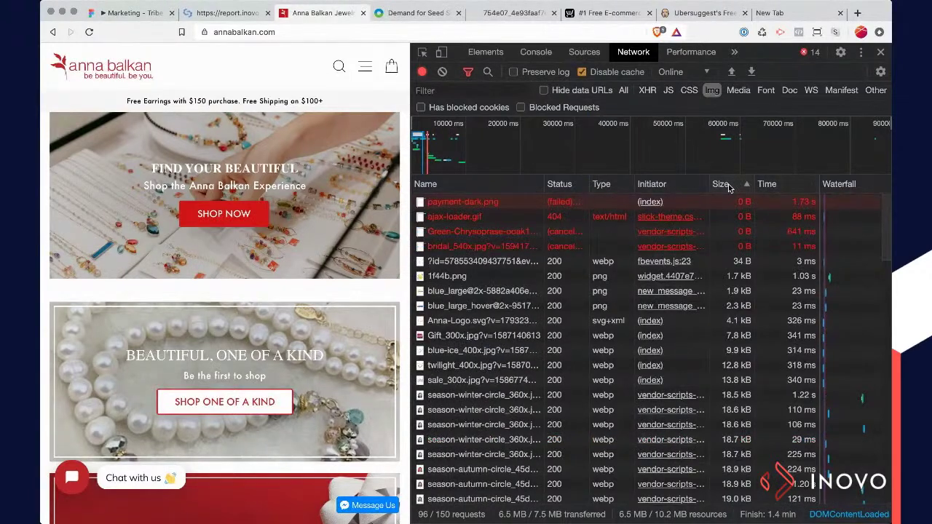
pyautogui.click(729, 187)
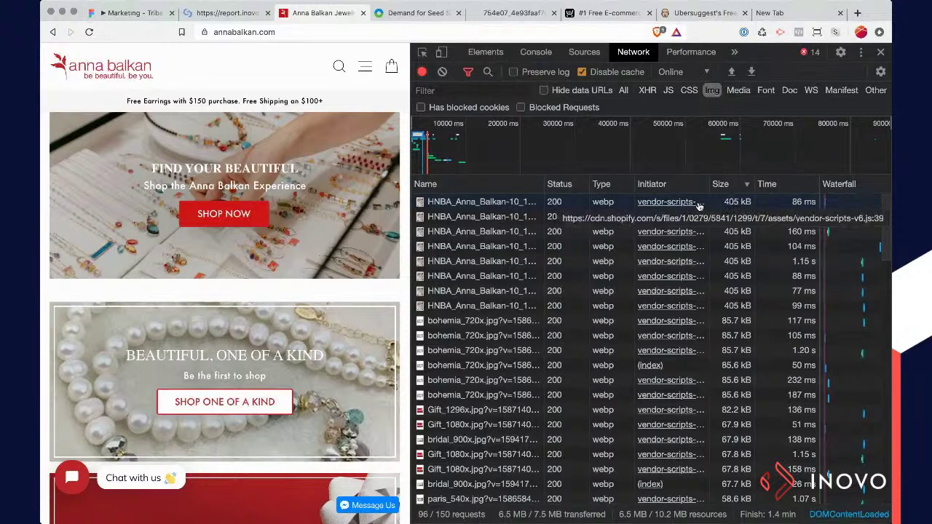
pyautogui.click(743, 203)
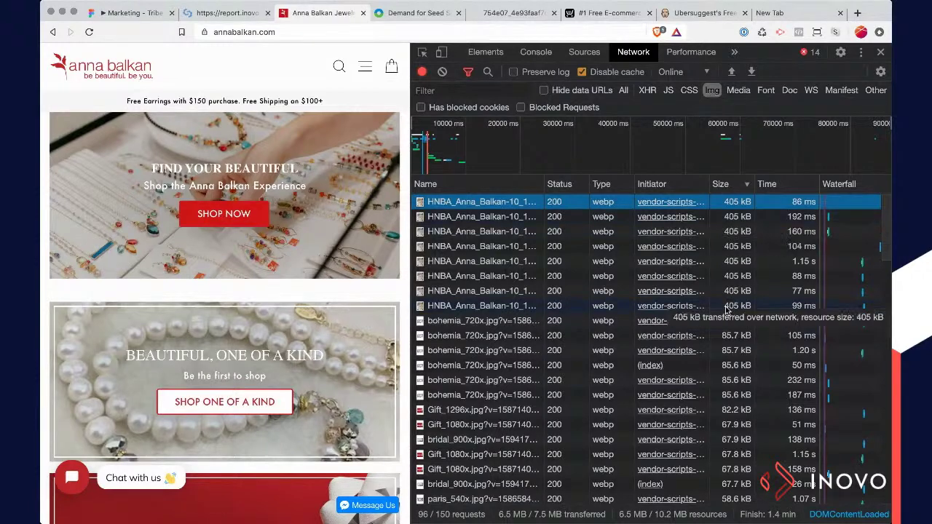
pyautogui.click(488, 306)
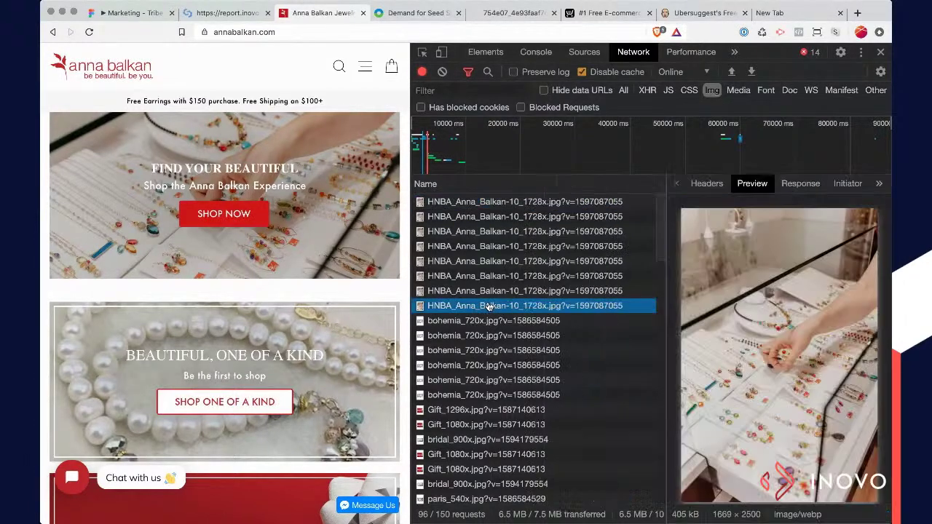
pyautogui.doubleClick(488, 306)
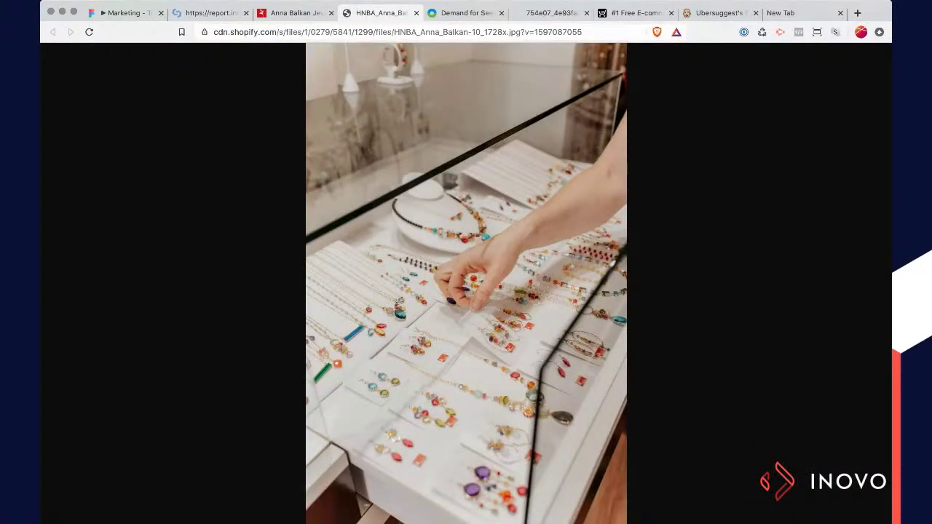
# Step: Replace the free e-commerce page with tinypng.com and try to compress the HNBA_Anna_Balkan-10_1728x.jpg banner image there
pyautogui.click(633, 12)
pyautogui.hotkey('ctrl', 'a')
pyautogui.write('tinypng.com')
pyautogui.press('Return')
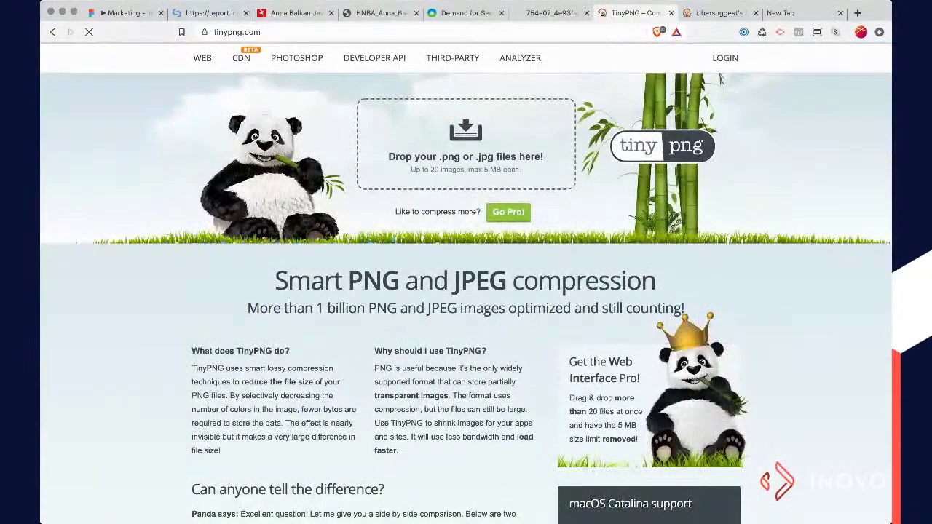
pyautogui.moveTo(533, 127); pyautogui.dragTo(531, 129)
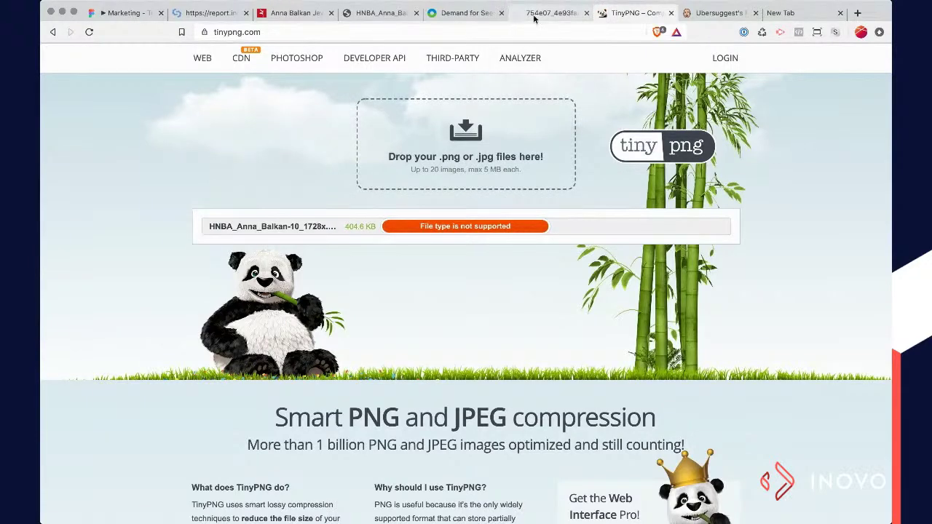
# Step: Return to the opened banner image and reload it without the version parameter in its address
pyautogui.click(382, 13)
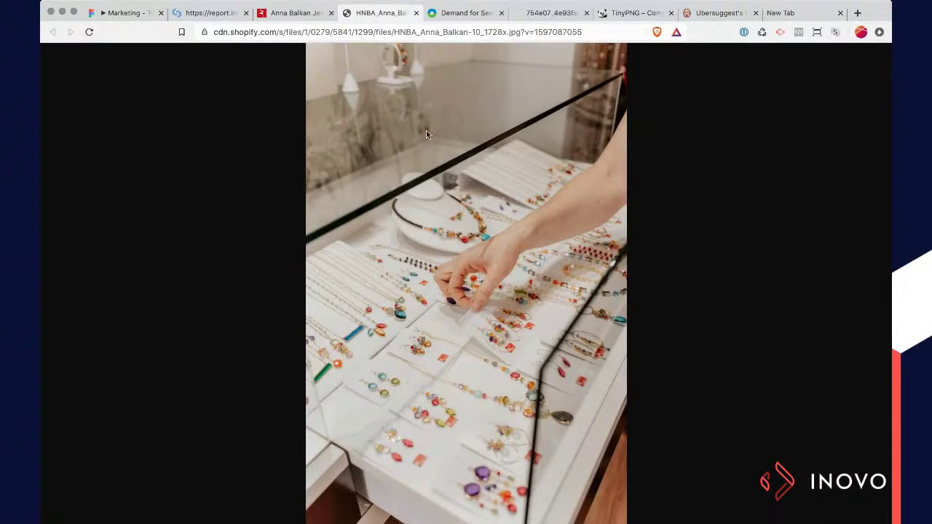
pyautogui.moveTo(524, 32); pyautogui.dragTo(611, 32)
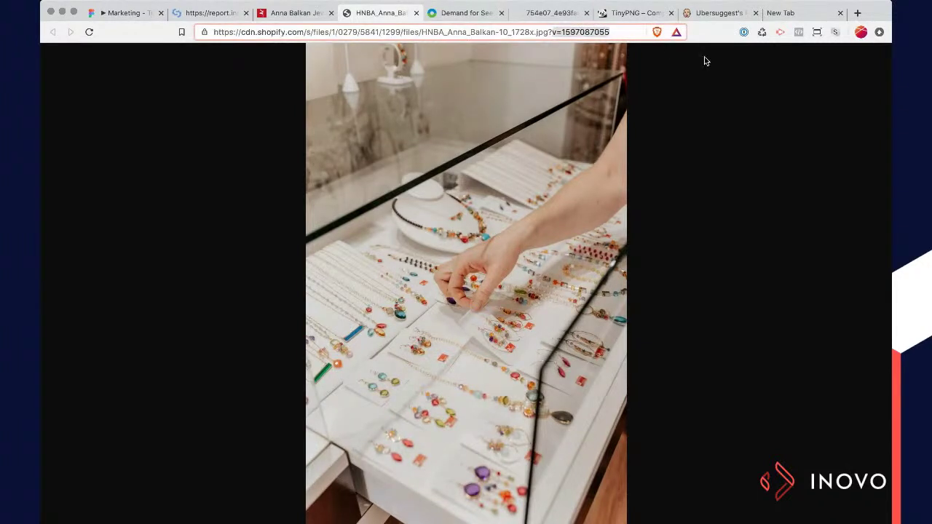
pyautogui.press('BackSpace')
pyautogui.press('Return')
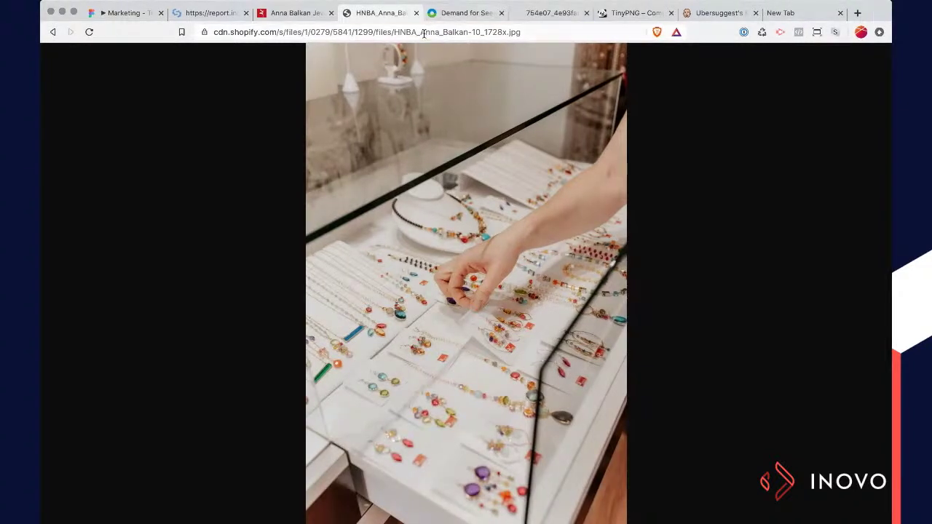
pyautogui.click(235, 32)
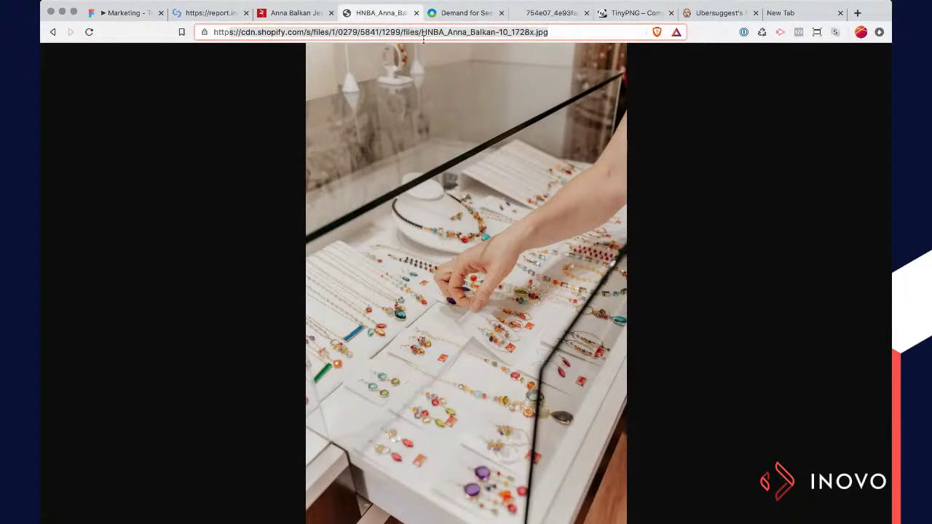
pyautogui.click(442, 37)
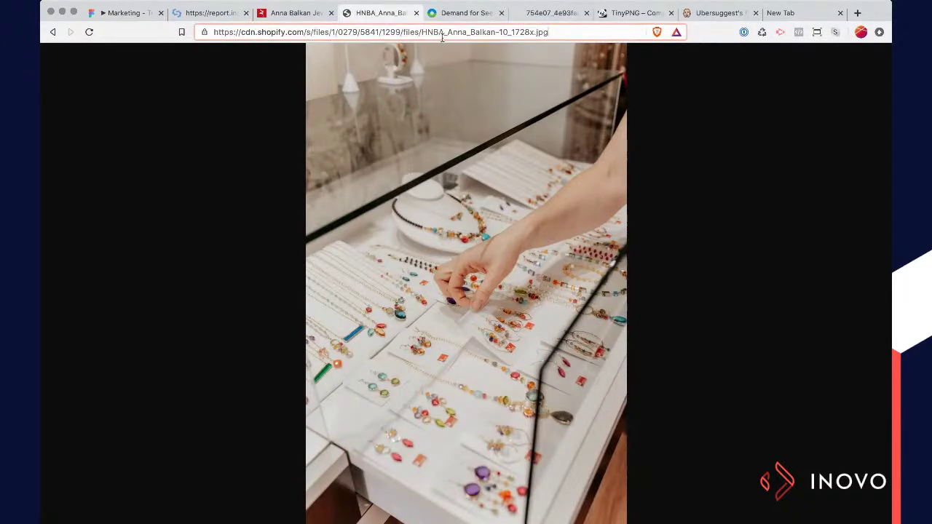
# Step: Return to the annabalkan.com image requests and preview the repeated HNBA_Anna_Balkan-10_1728x.jpg entries, comparing them with bohemia_720x.jpg
pyautogui.click(304, 14)
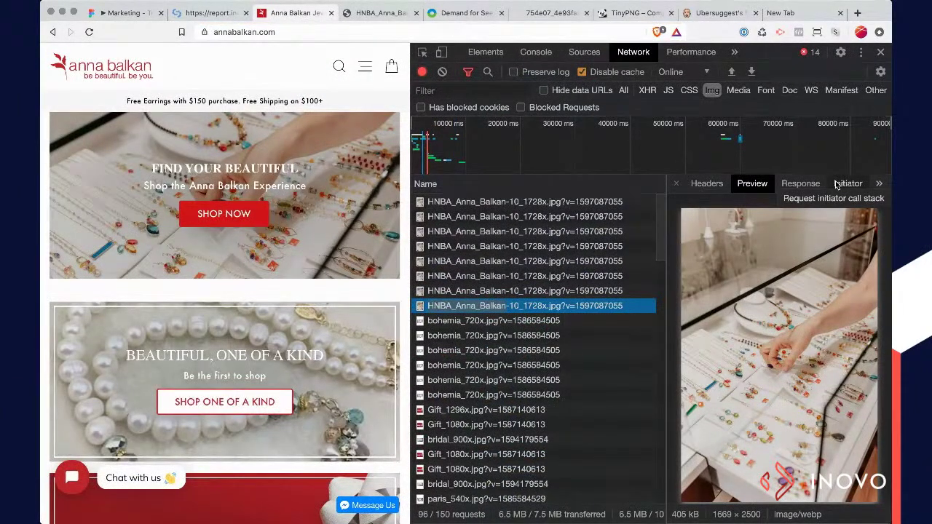
pyautogui.click(509, 380)
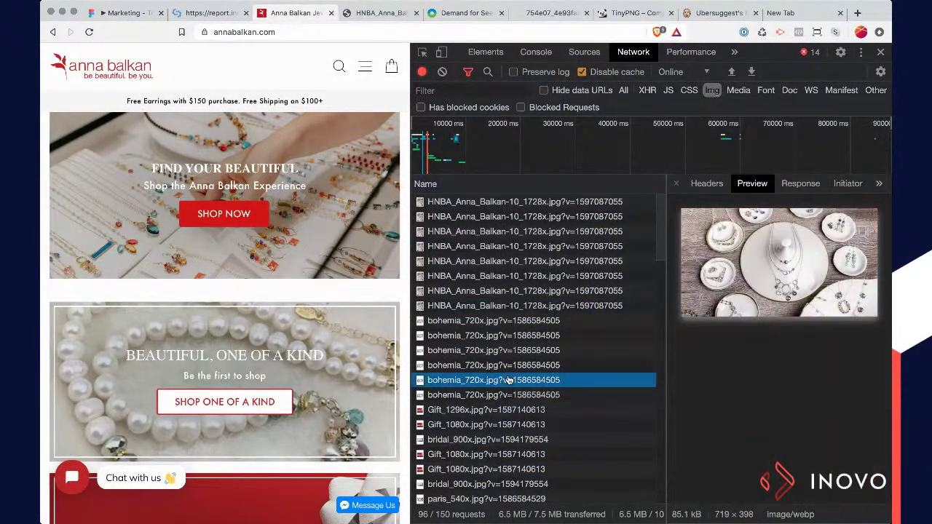
pyautogui.click(510, 309)
pyautogui.click(512, 292)
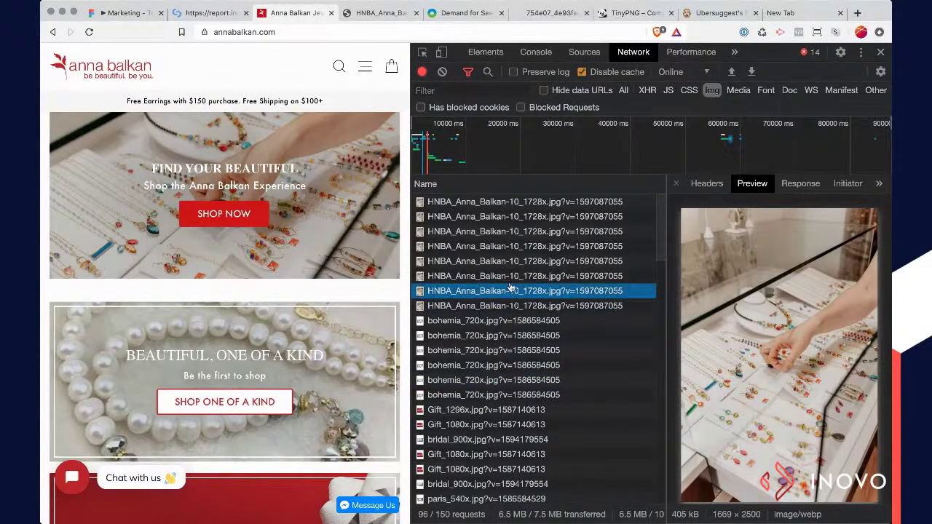
pyautogui.click(510, 277)
pyautogui.click(510, 264)
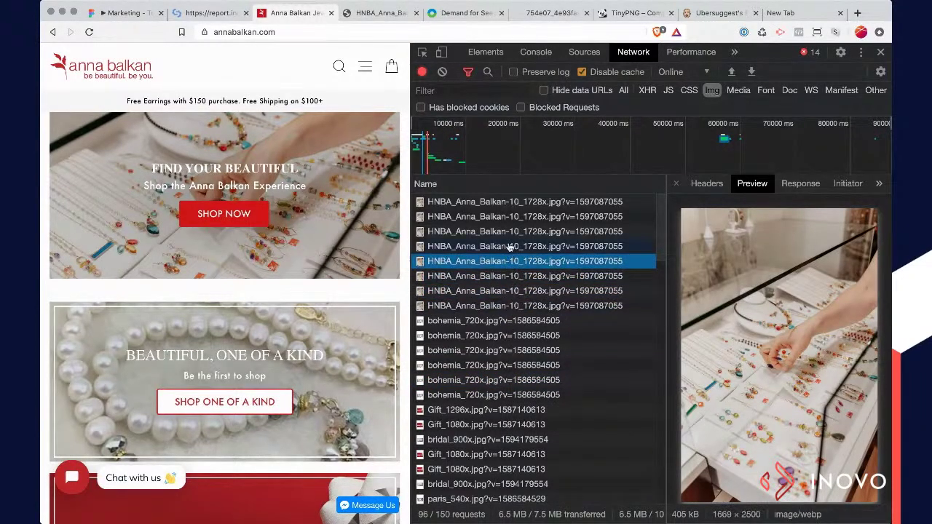
pyautogui.click(510, 246)
pyautogui.click(508, 218)
pyautogui.click(508, 203)
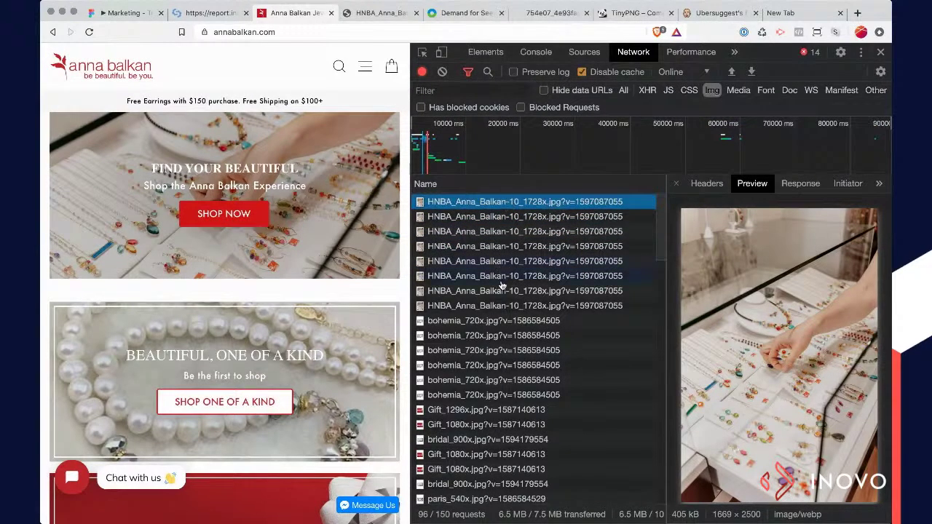
# Step: Preview the repeated bohemia_720x.jpg requests and the Gift_1296x.jpg and Gift_1080x.jpg requests to check for duplicate downloads
pyautogui.click(500, 320)
pyautogui.click(493, 336)
pyautogui.click(492, 351)
pyautogui.click(491, 366)
pyautogui.click(491, 380)
pyautogui.click(491, 394)
pyautogui.scroll(-3, 481, 356)
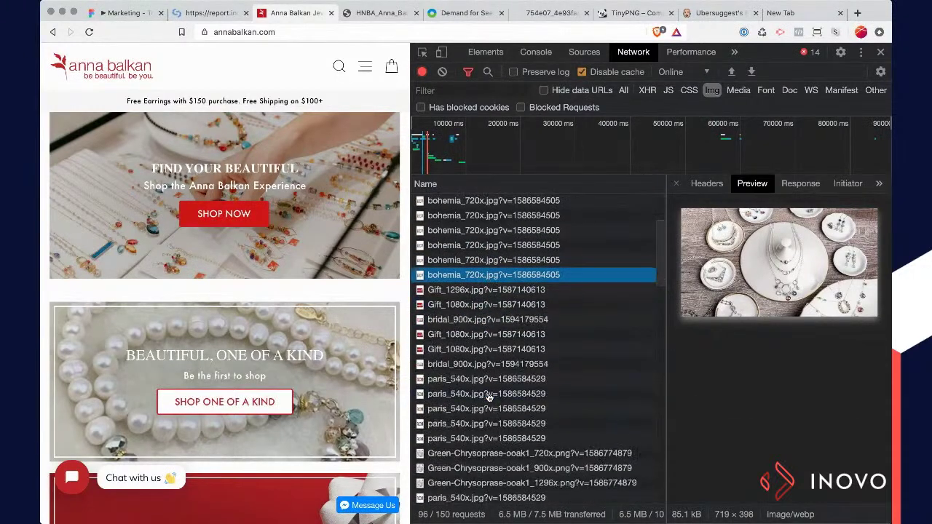
pyautogui.click(461, 291)
pyautogui.click(461, 305)
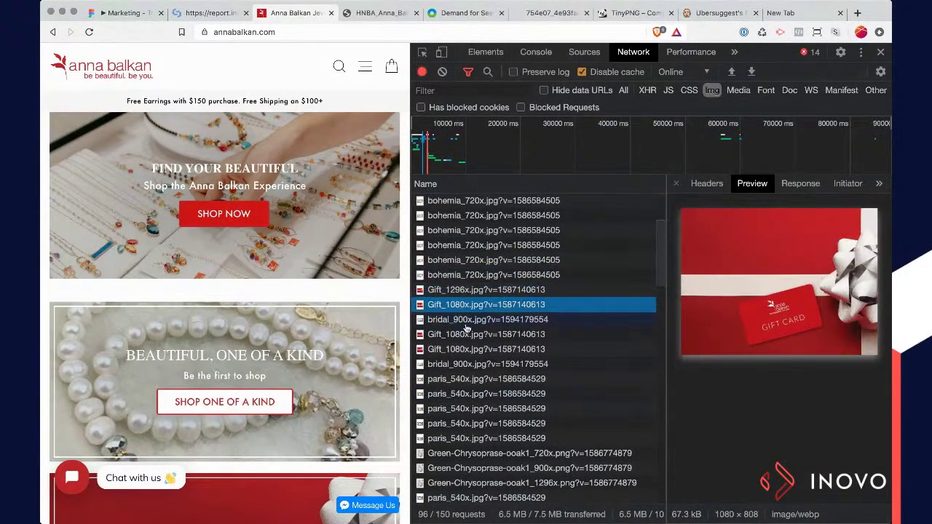
pyautogui.click(467, 335)
pyautogui.scroll(3, 462, 350)
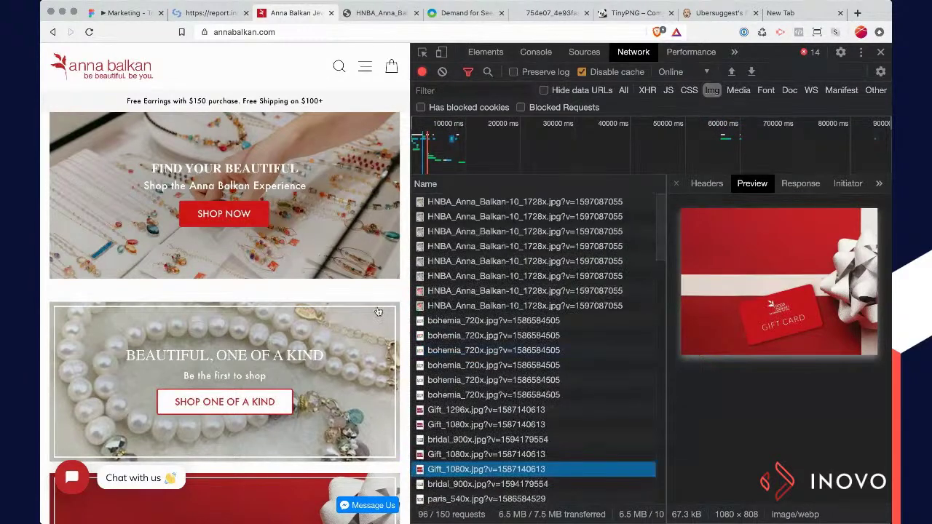
# Step: Close the developer tools to show the annabalkan.com homepage at full width
pyautogui.click(407, 301)
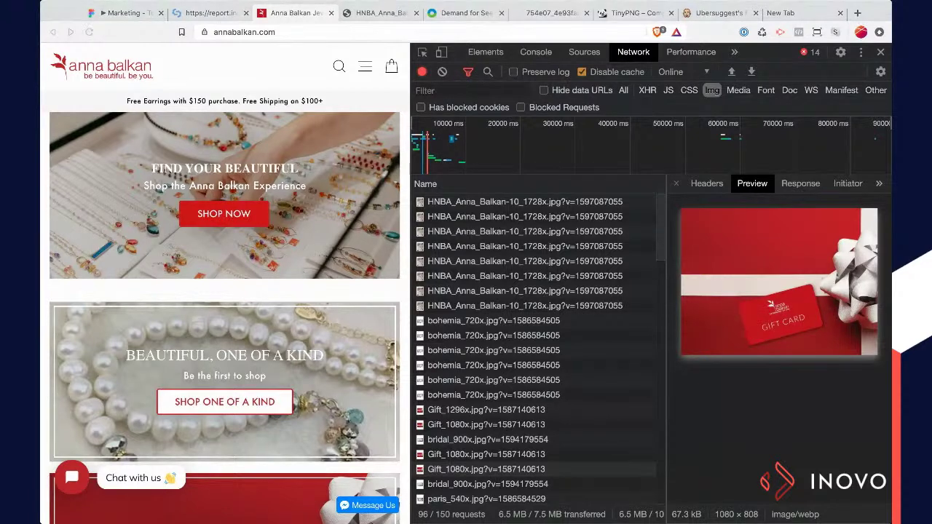
pyautogui.click(883, 56)
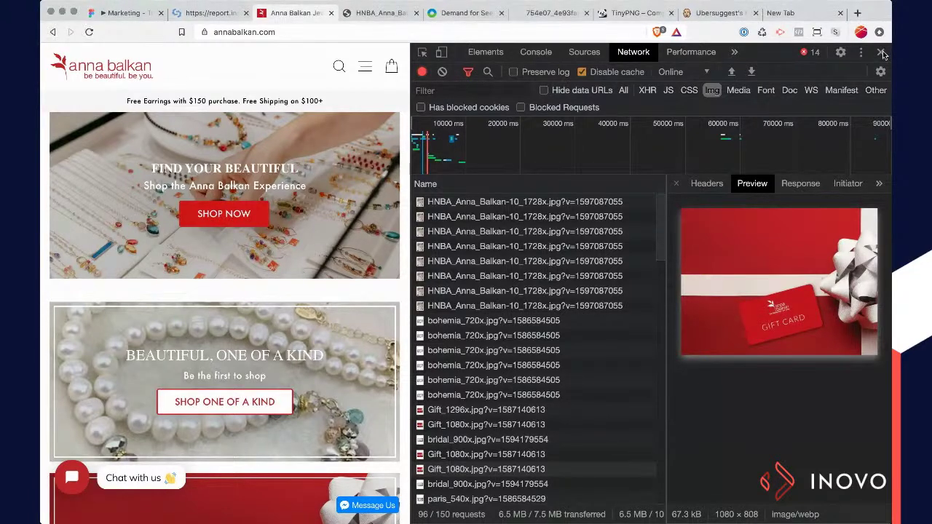
pyautogui.click(881, 52)
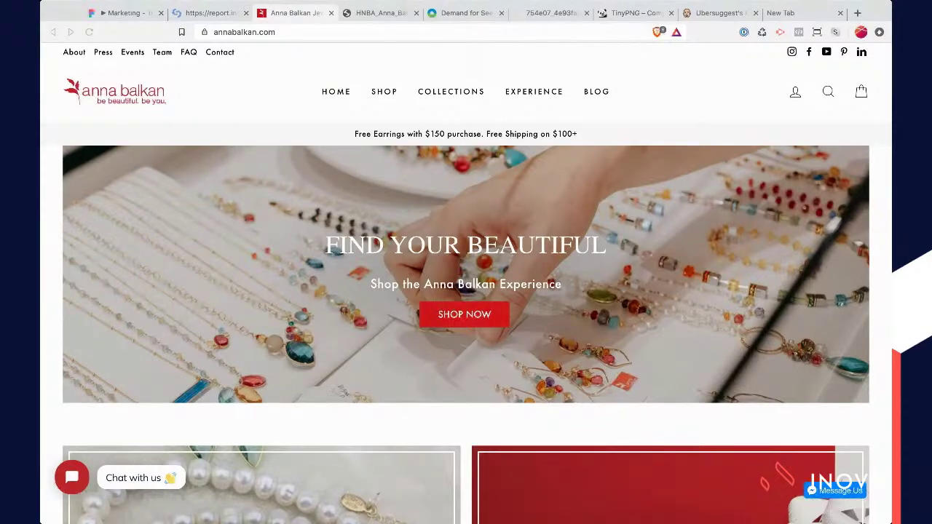
pyautogui.click(408, 433)
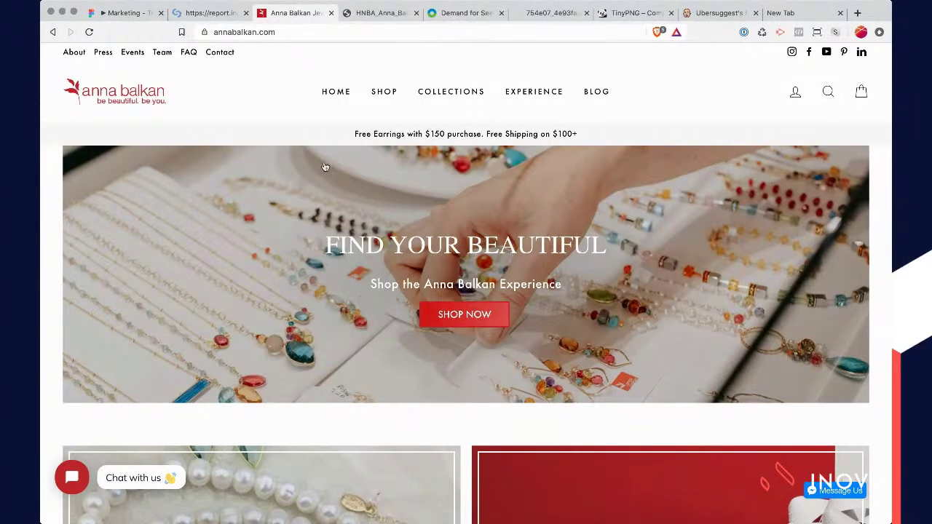
# Step: Review the homepage layout from the main banner through the promotional tiles to the Our Classic Collections grid
pyautogui.scroll(-1, 427, 327)
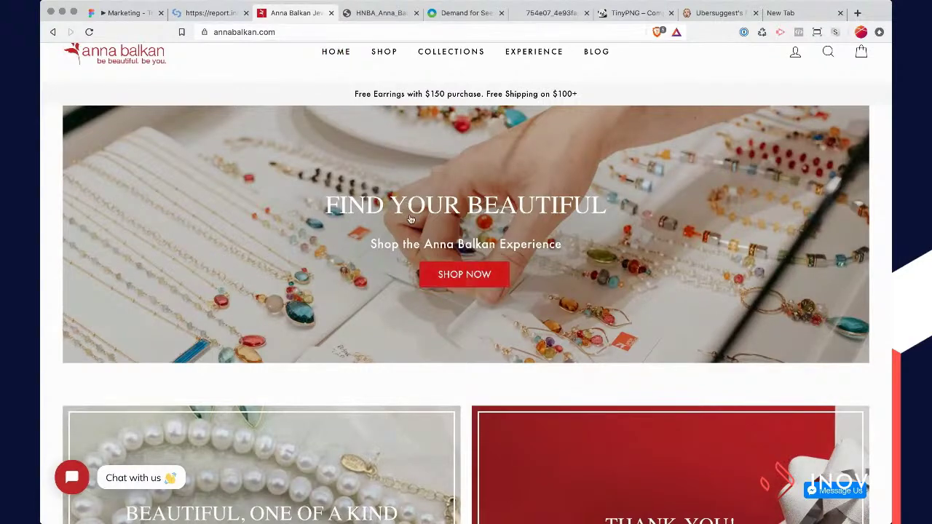
pyautogui.scroll(-1, 411, 220)
pyautogui.scroll(-5, 411, 220)
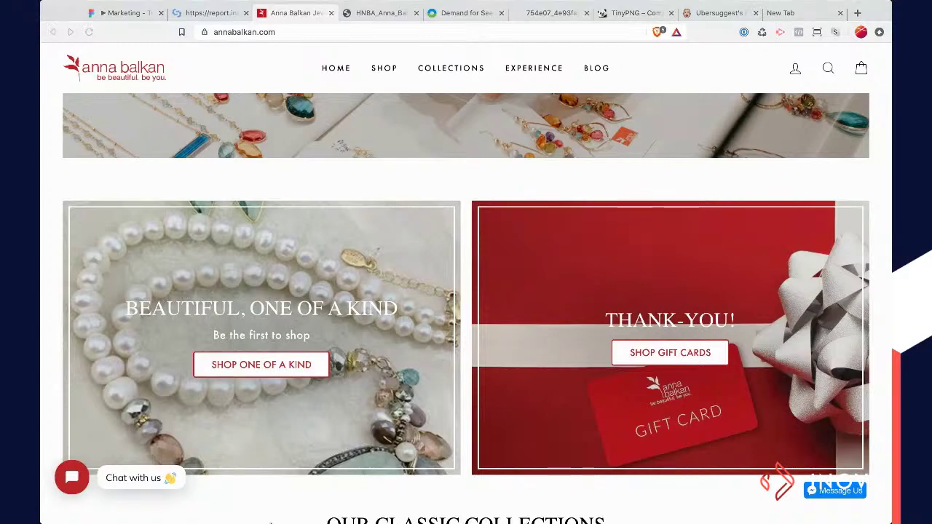
pyautogui.scroll(-5, 339, 505)
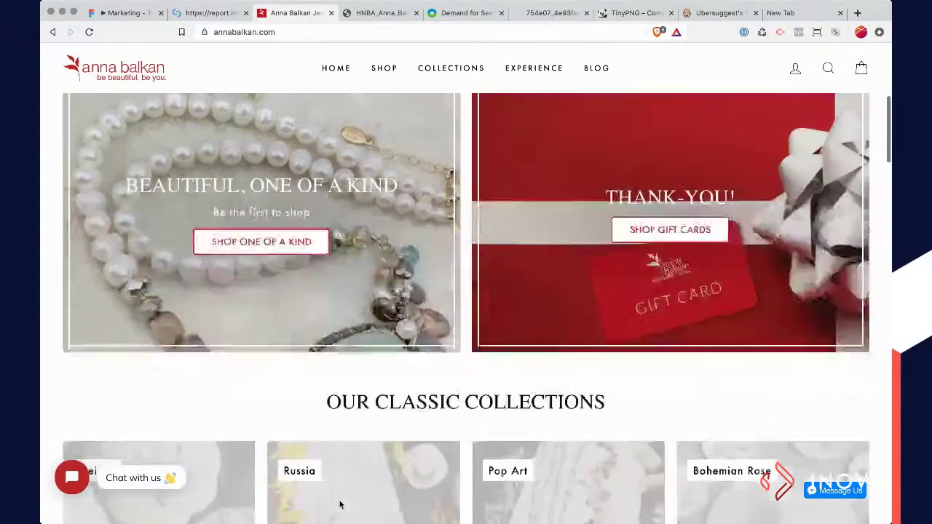
pyautogui.scroll(-6, 339, 505)
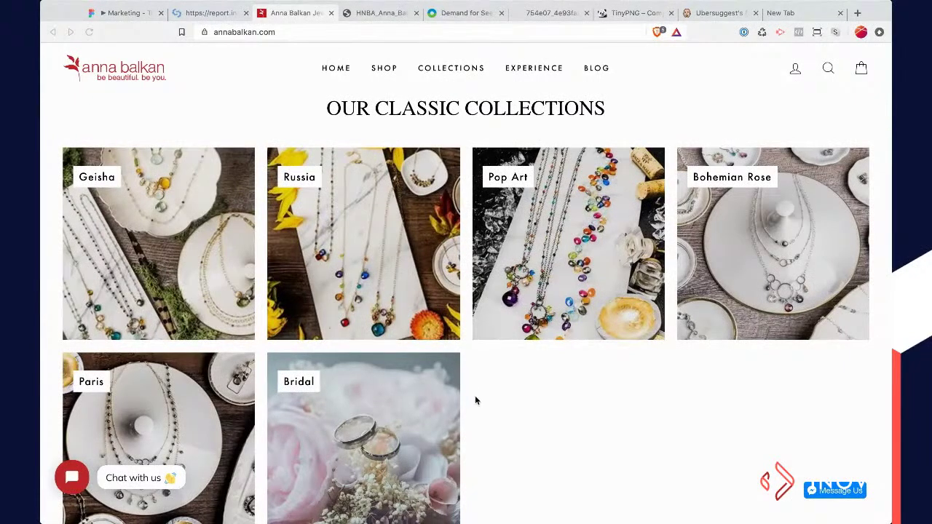
pyautogui.click(499, 434)
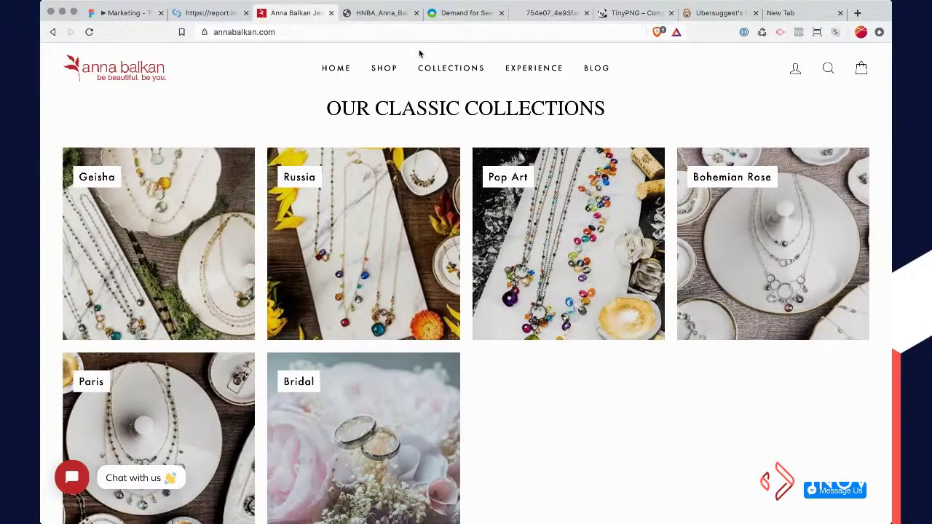
# Step: Open the free website health test page at start.inovo.io/webreport in place of the annabalkan.com report
pyautogui.press('super+t')
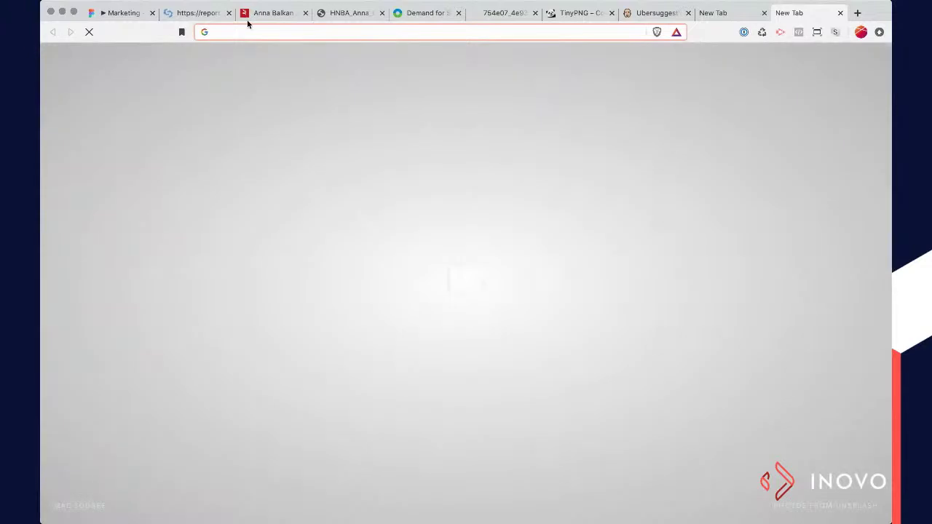
pyautogui.click(204, 20)
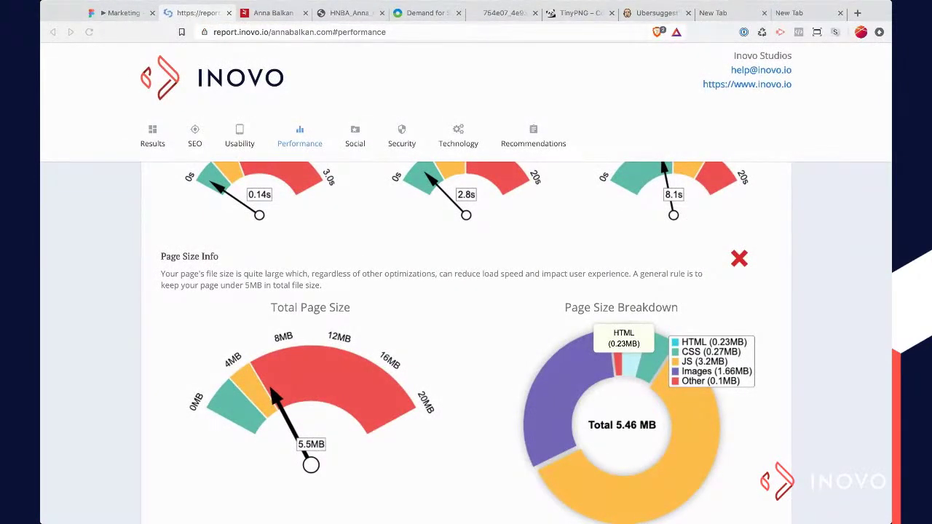
pyautogui.click(267, 31)
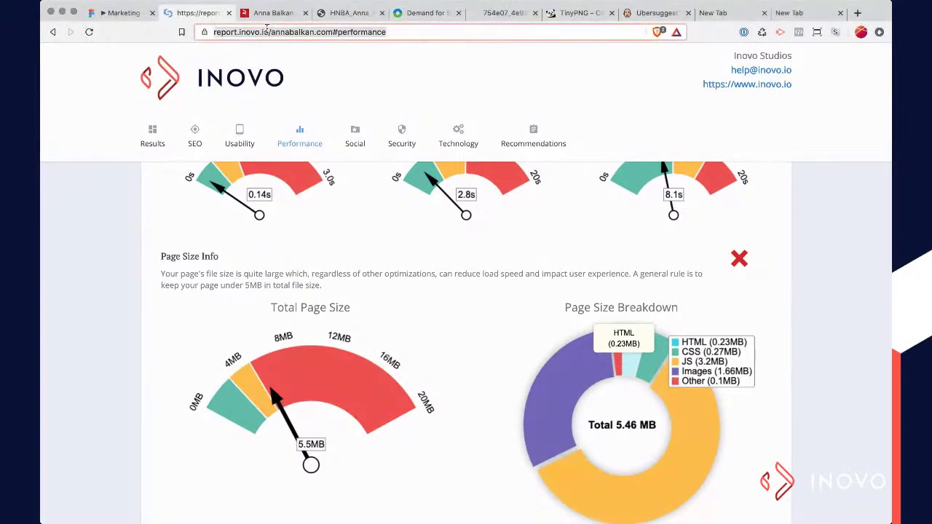
pyautogui.write('s')
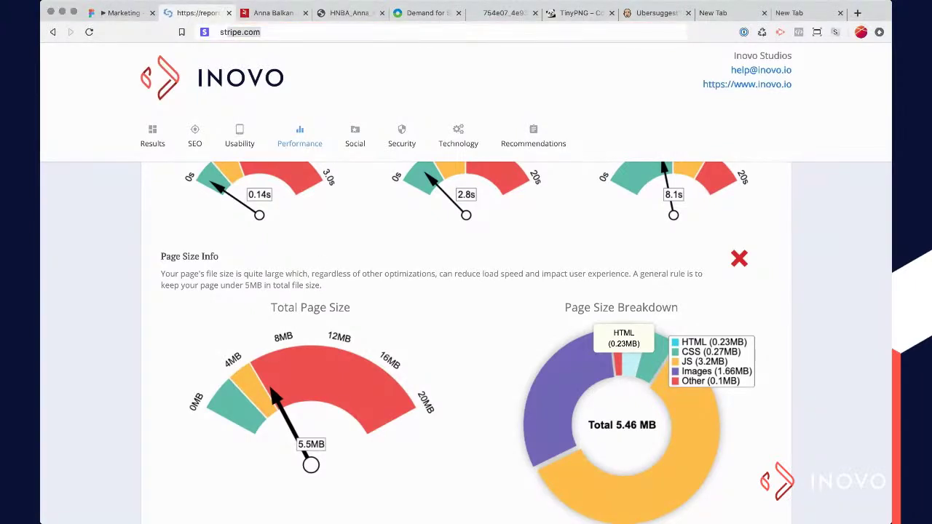
pyautogui.write('t.inovo.io/website-order')
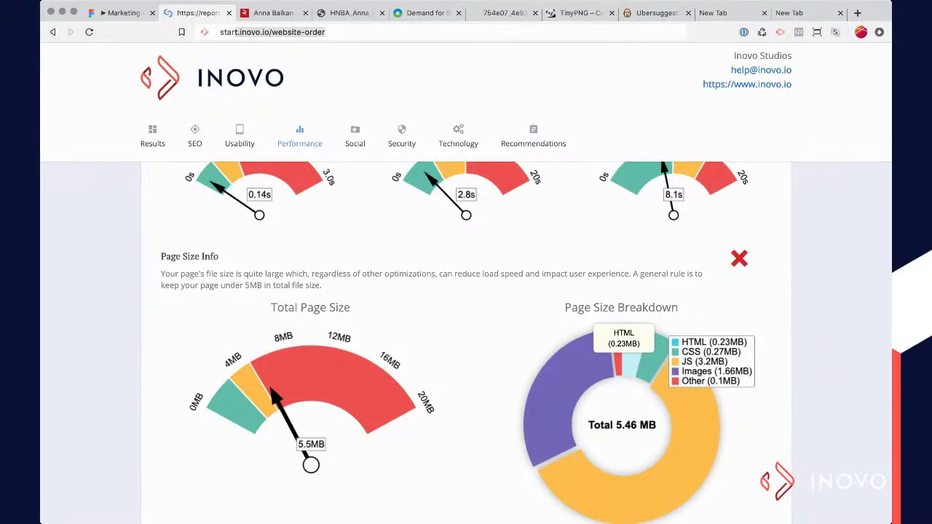
pyautogui.press('Return')
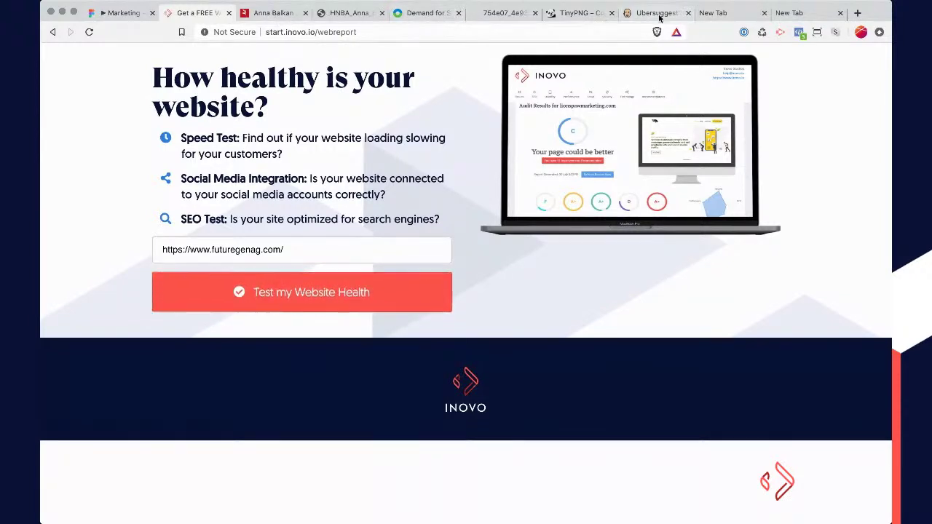
# Step: Load artbylance.com in place of the HNBA_Anna_Balkan-10_1728x.jpg image page
pyautogui.click(348, 12)
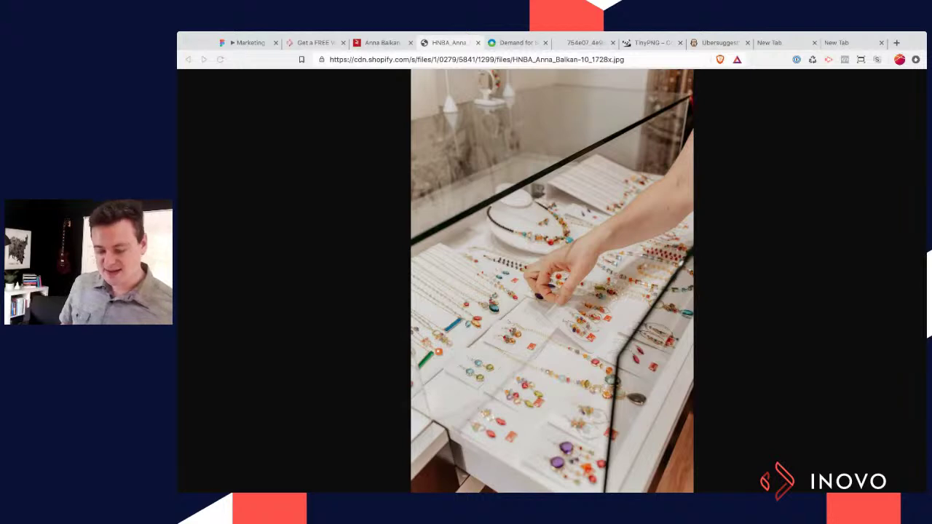
pyautogui.click(510, 60)
pyautogui.write('artbylance.com')
pyautogui.press('Return')
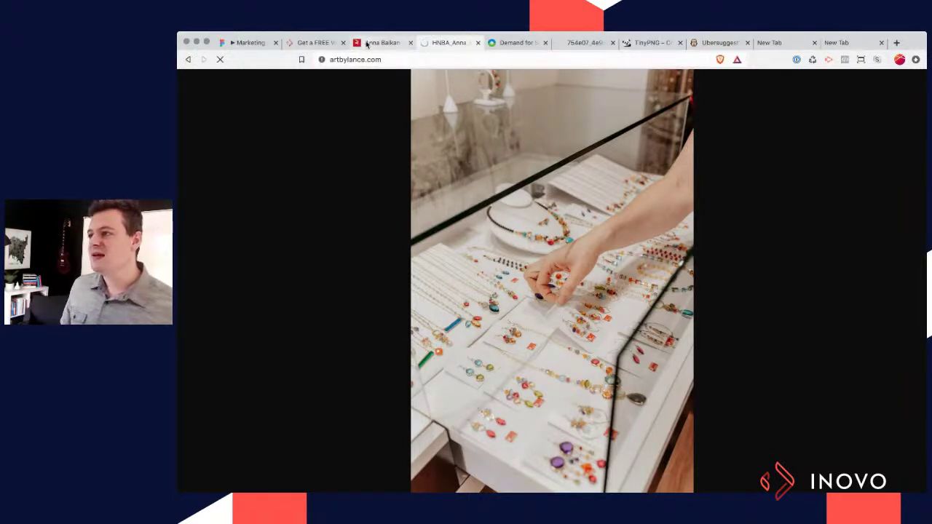
# Step: Try to load the Inovo report at report.inovo.io/Artbylance.com in place of the annabalkan.com homepage
pyautogui.click(368, 43)
pyautogui.click(311, 43)
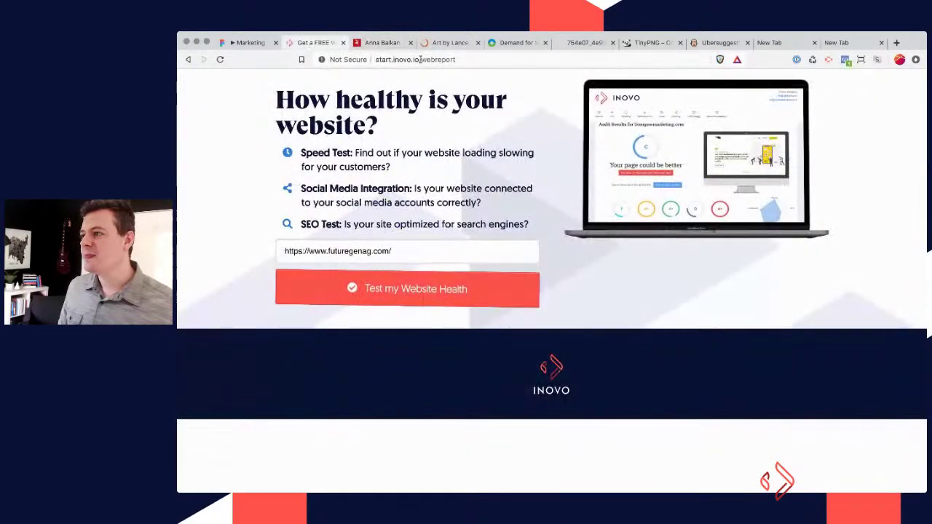
pyautogui.click(384, 45)
pyautogui.click(384, 59)
pyautogui.write('start.inovo.io/website-order')
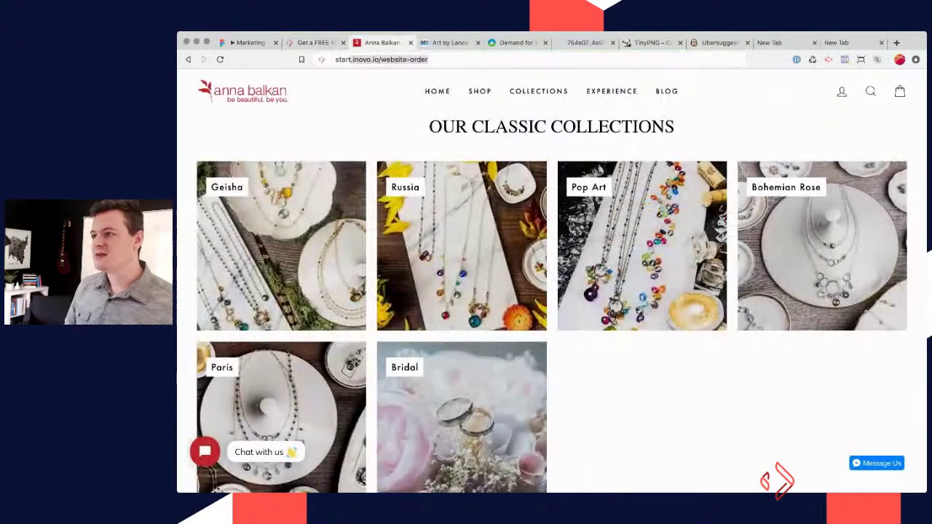
pyautogui.press('super+a')
pyautogui.write('report')
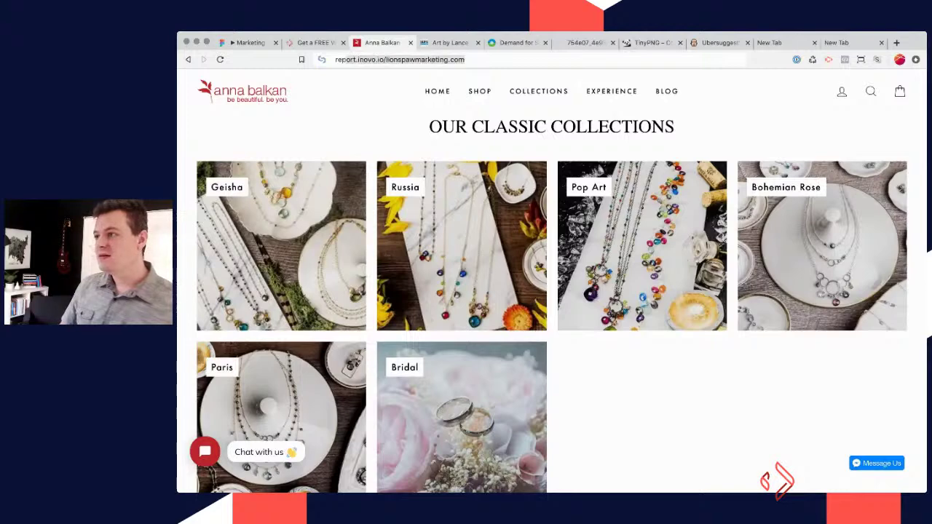
pyautogui.hotkey('alt', 'shift', 'Left')
pyautogui.hotkey('alt', 'shift', 'Left')
pyautogui.hotkey('alt', 'shift', 'Left')
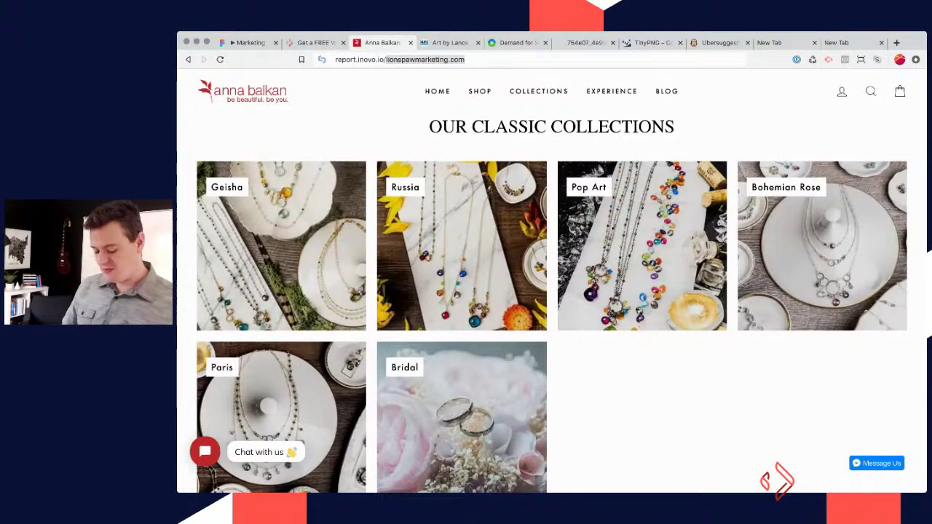
pyautogui.press('BackSpace')
pyautogui.write('Artbylance.com')
pyautogui.press('Return')
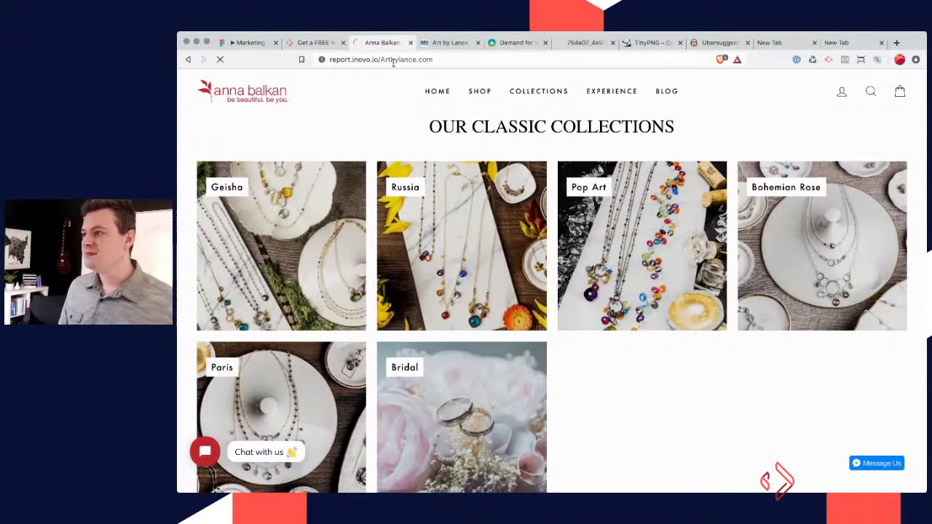
# Step: Examine the artbylance.com homepage from the video banner to the Homes, Pets, People and Scenery categories
pyautogui.click(444, 43)
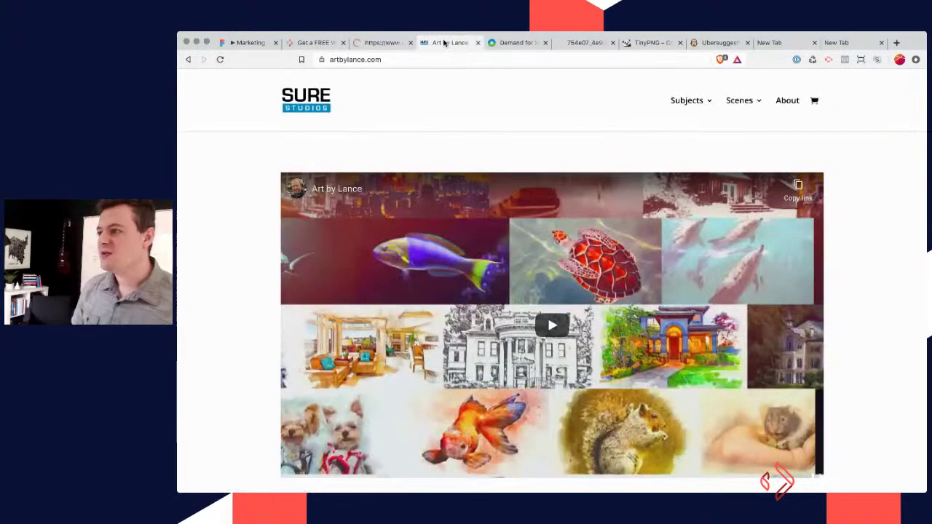
pyautogui.scroll(-10, 467, 188)
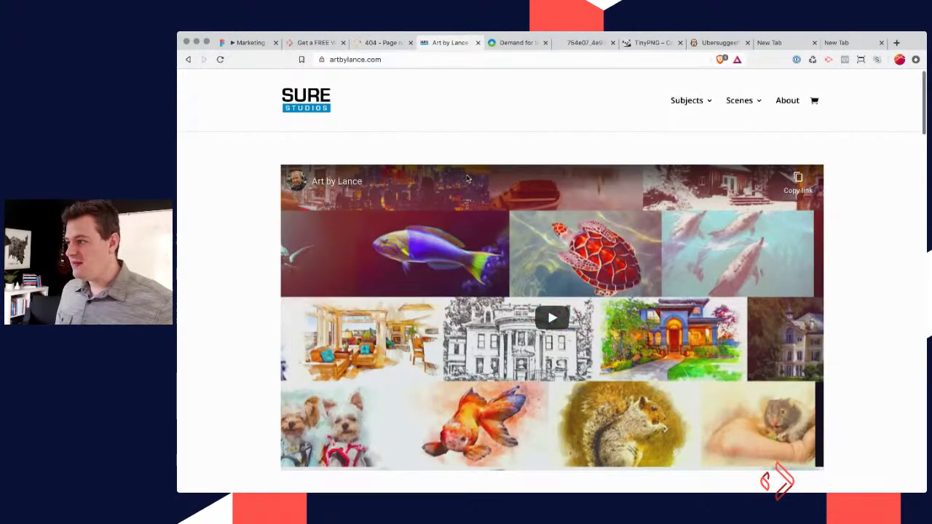
pyautogui.scroll(-5, 467, 178)
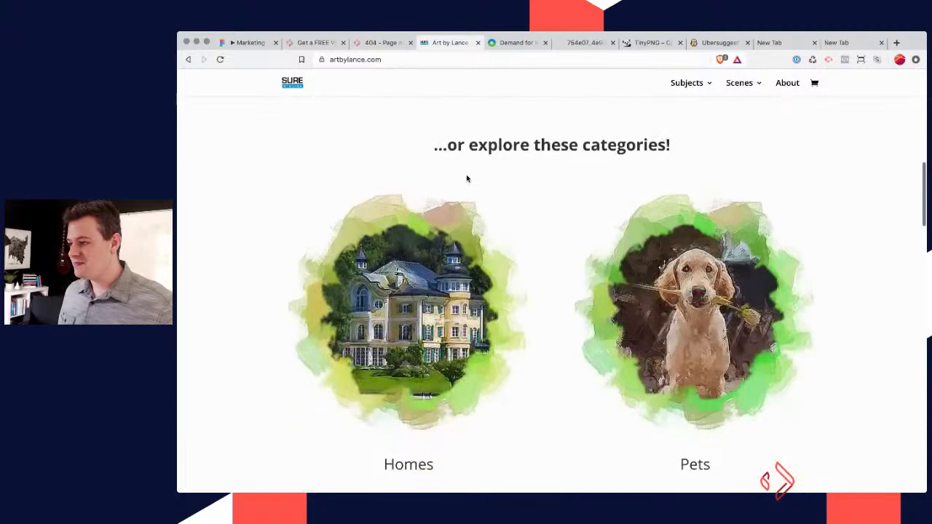
pyautogui.scroll(-1, 466, 174)
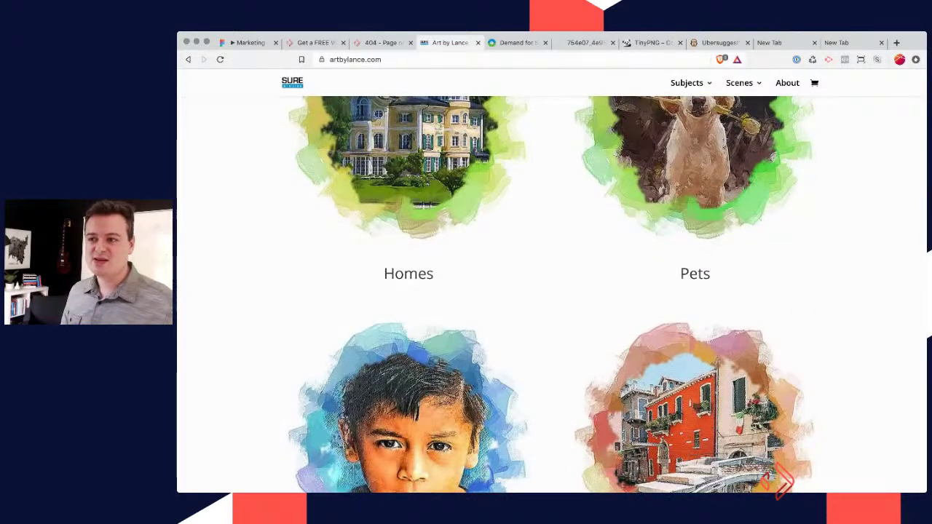
pyautogui.click(505, 298)
pyautogui.scroll(-3, 505, 298)
pyautogui.scroll(3, 505, 298)
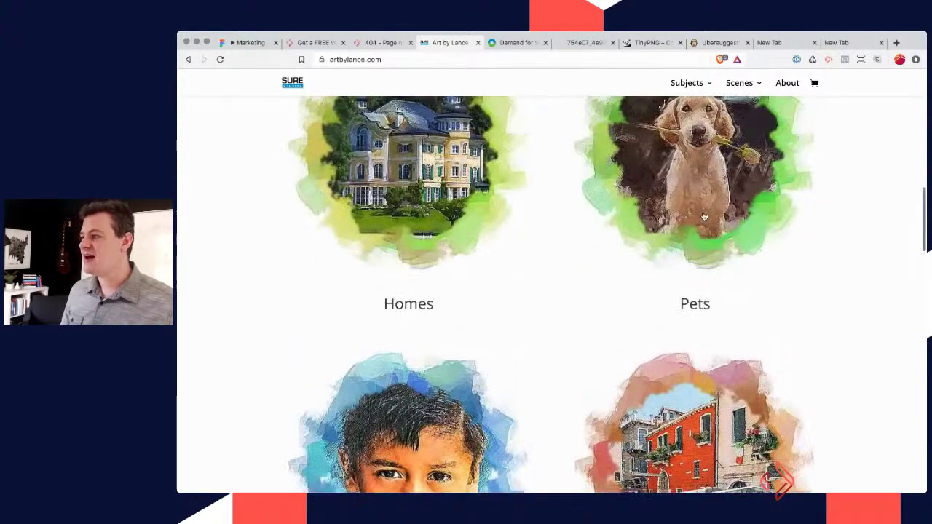
pyautogui.scroll(-3, 578, 390)
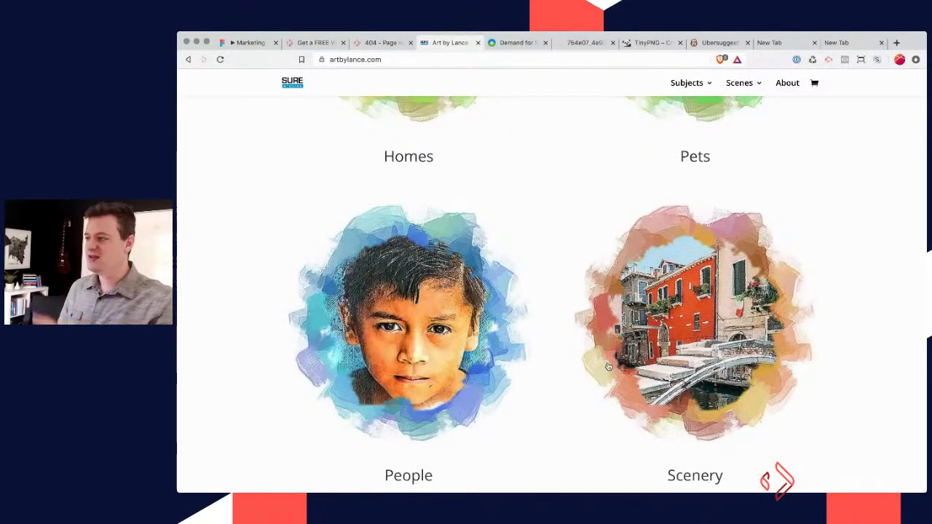
# Step: Review the remaining artbylance.com categories and the contact form, and return to the navigation and video banner
pyautogui.scroll(-5, 608, 366)
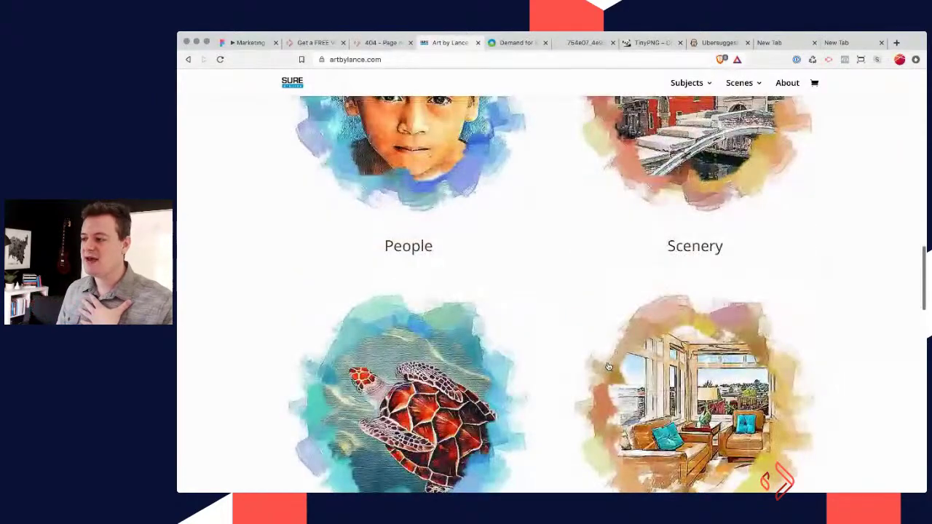
pyautogui.scroll(-2, 608, 366)
pyautogui.scroll(-10, 608, 366)
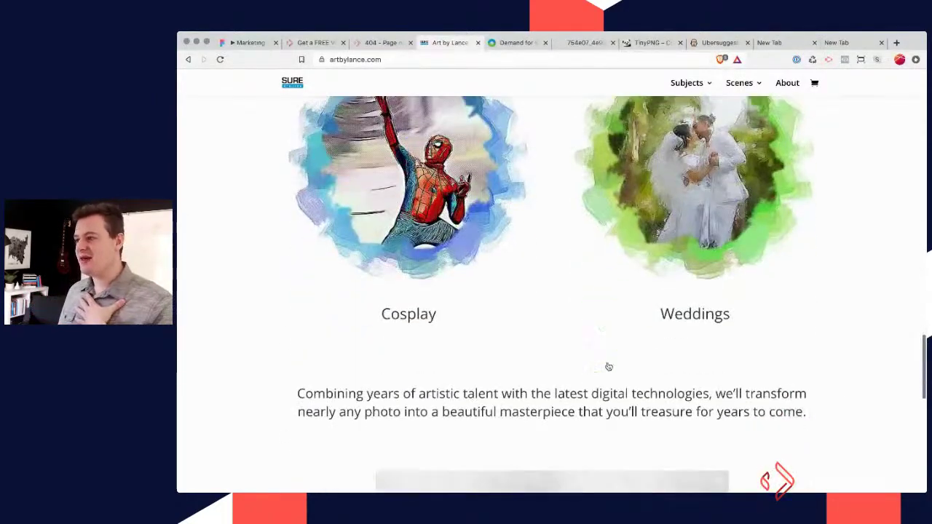
pyautogui.scroll(-5, 608, 366)
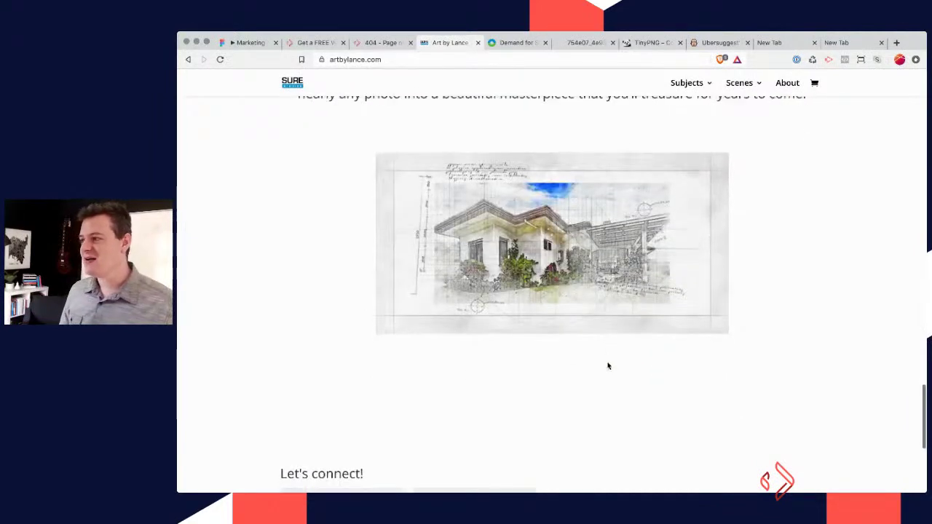
pyautogui.scroll(-5, 543, 258)
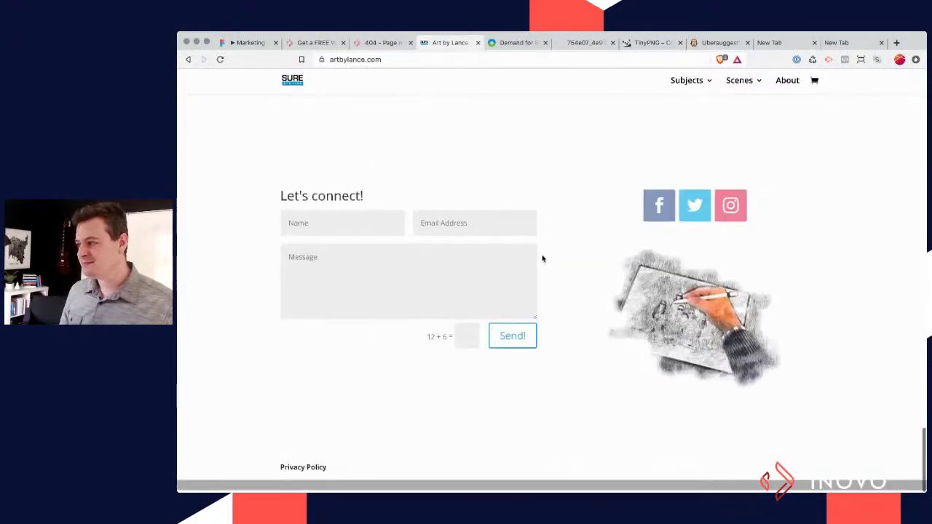
pyautogui.scroll(20, 542, 258)
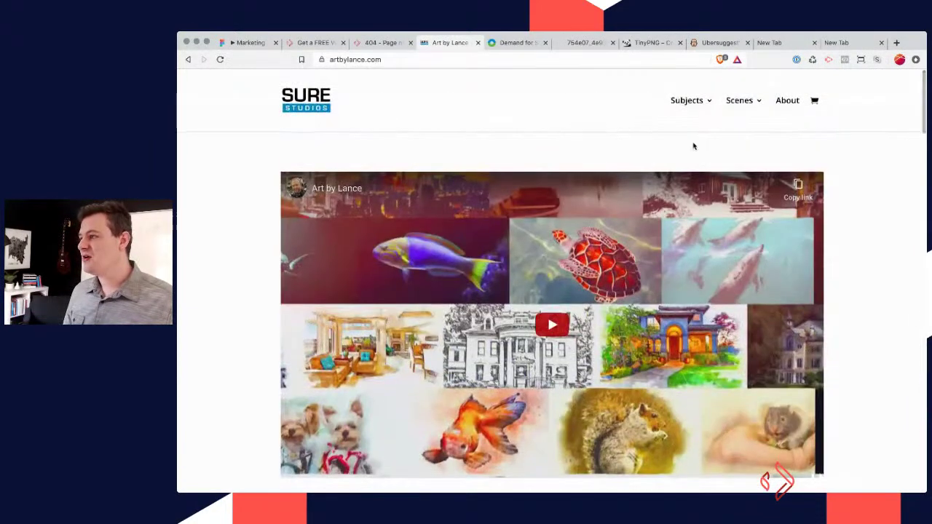
pyautogui.moveTo(692, 105)
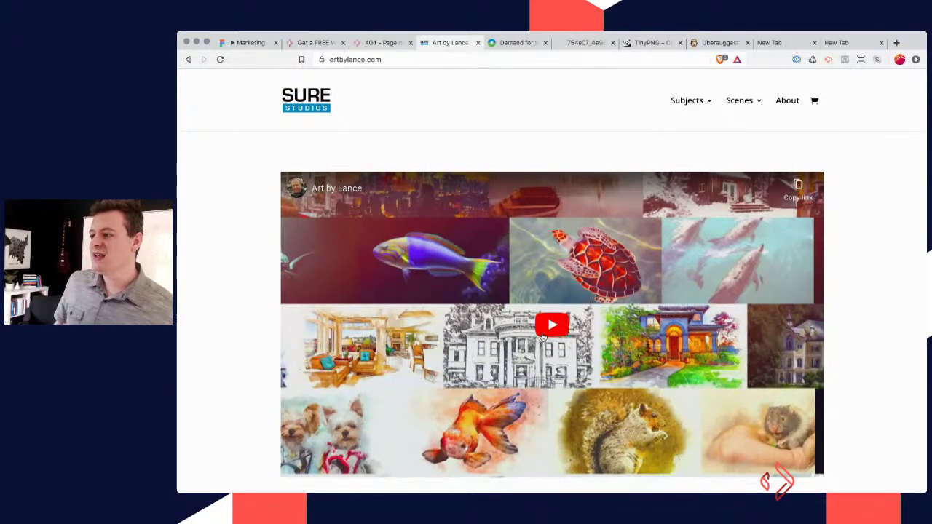
pyautogui.scroll(-3, 510, 237)
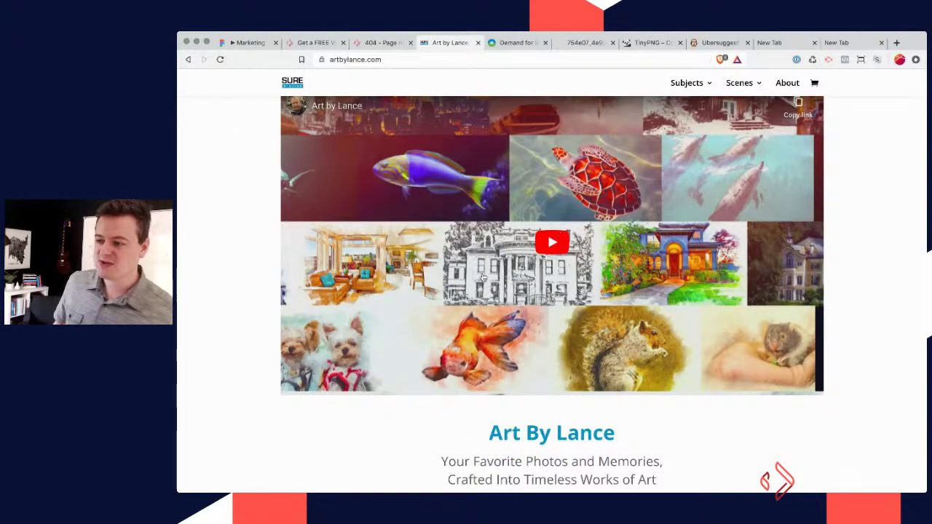
# Step: Open the Inovo report for artbylance.com by correcting the missing page's address to report.inovo.io/artbylance.com
pyautogui.click(364, 44)
pyautogui.click(341, 59)
pyautogui.write('rev.com')
pyautogui.write('report.inovo.io/lionspawmarketing.com')
pyautogui.press('Return')
pyautogui.moveTo(386, 59); pyautogui.dragTo(464, 59)
pyautogui.write('Artbylance.com')
pyautogui.press('Return')
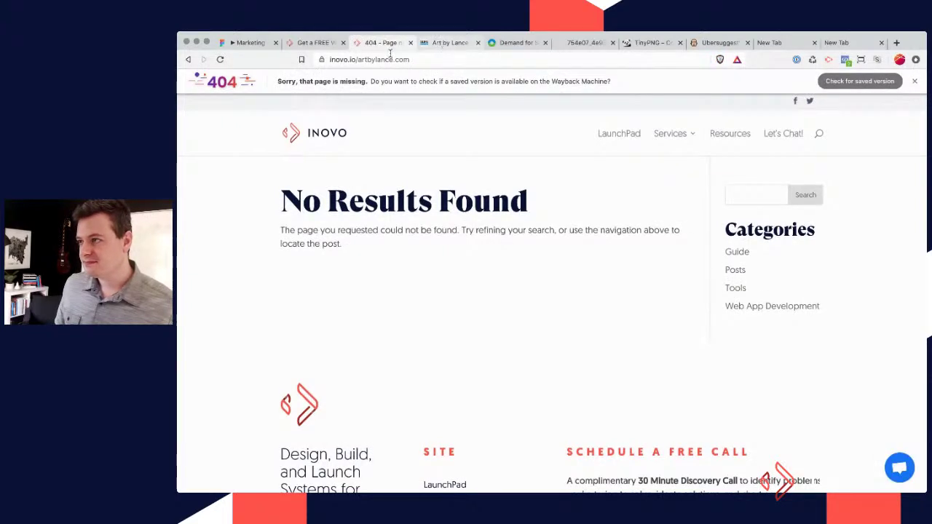
pyautogui.click(361, 60)
pyautogui.click(331, 59)
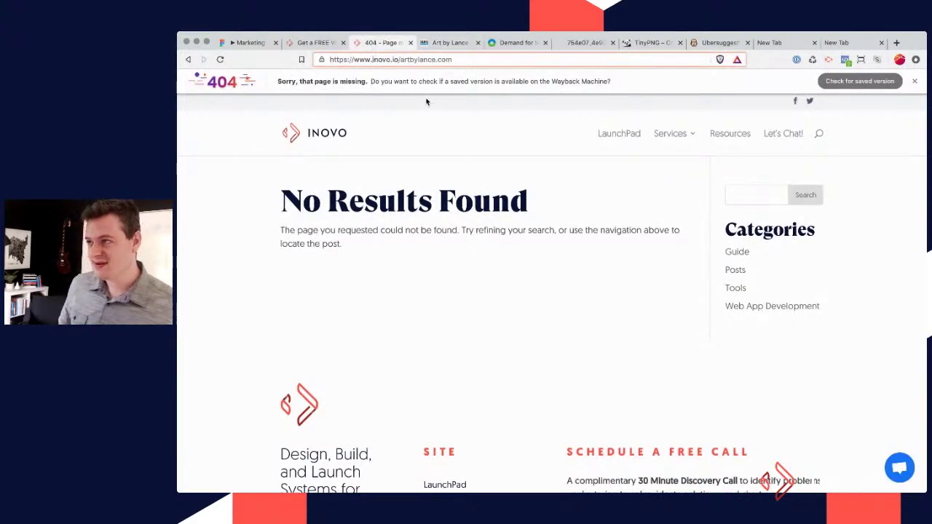
pyautogui.doubleClick(360, 60)
pyautogui.write('report')
pyautogui.press('Return')
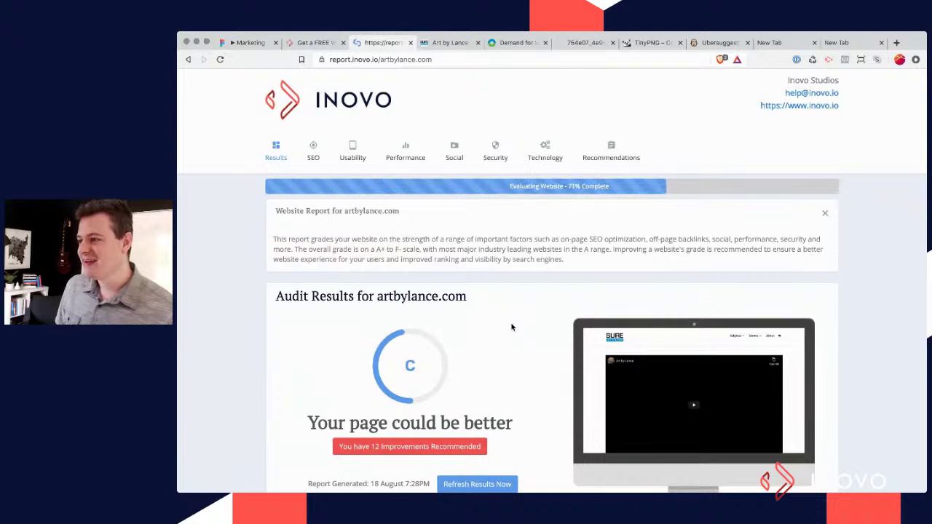
# Step: Review the overall grade and the SEO, usability, performance, social and security grades in the artbylance.com audit results
pyautogui.scroll(-1, 511, 327)
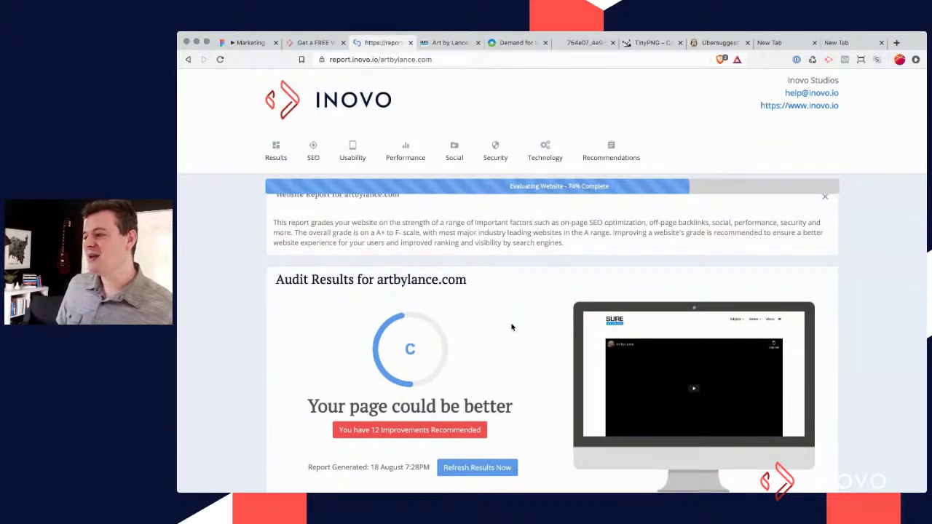
pyautogui.scroll(-5, 511, 327)
pyautogui.scroll(4, 511, 323)
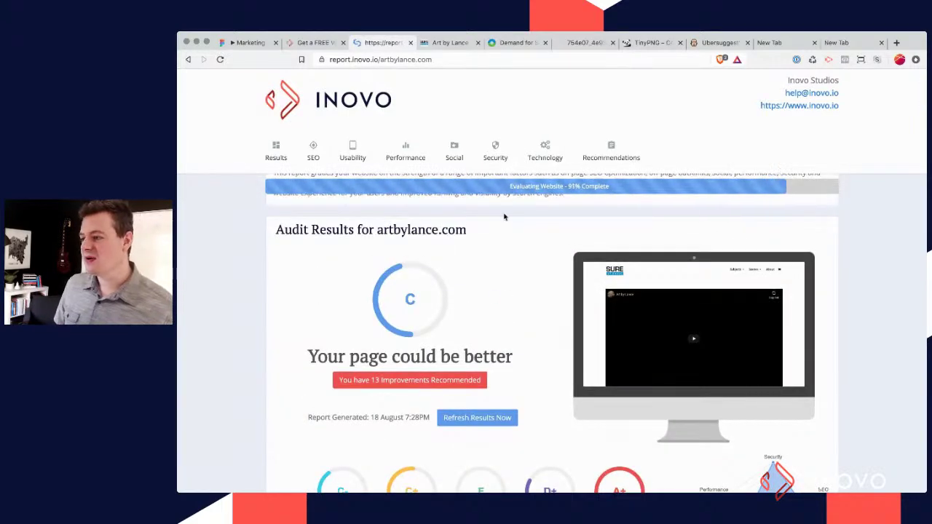
pyautogui.scroll(-1, 437, 241)
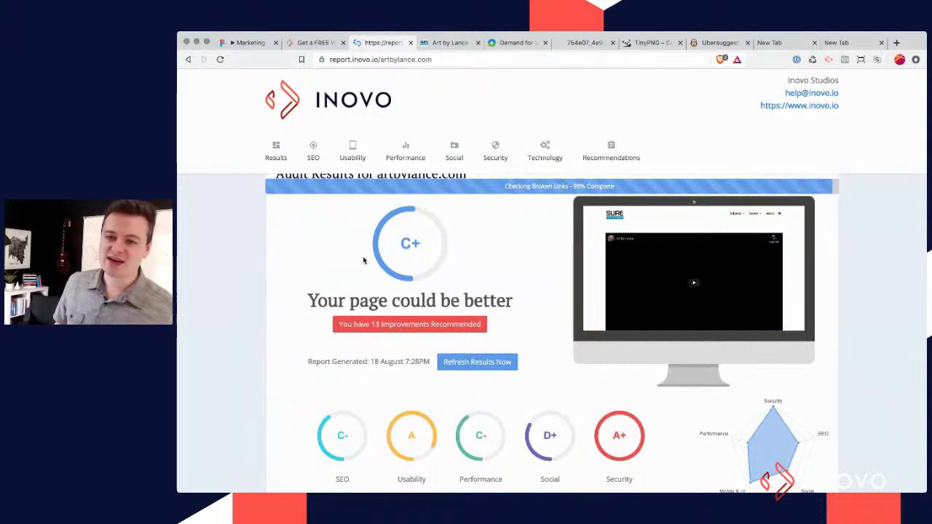
pyautogui.scroll(1, 531, 297)
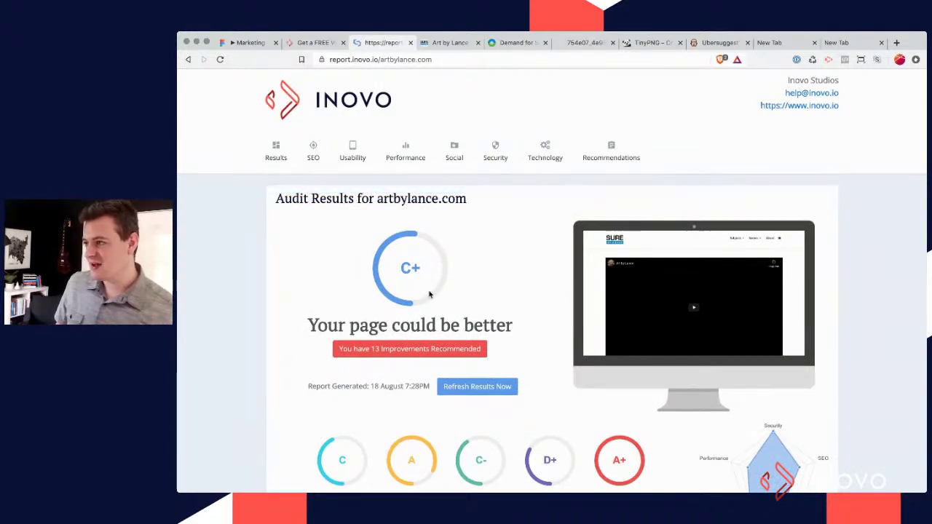
# Step: Examine the page speed and page size breakdown in the performance section of the artbylance.com report
pyautogui.click(399, 160)
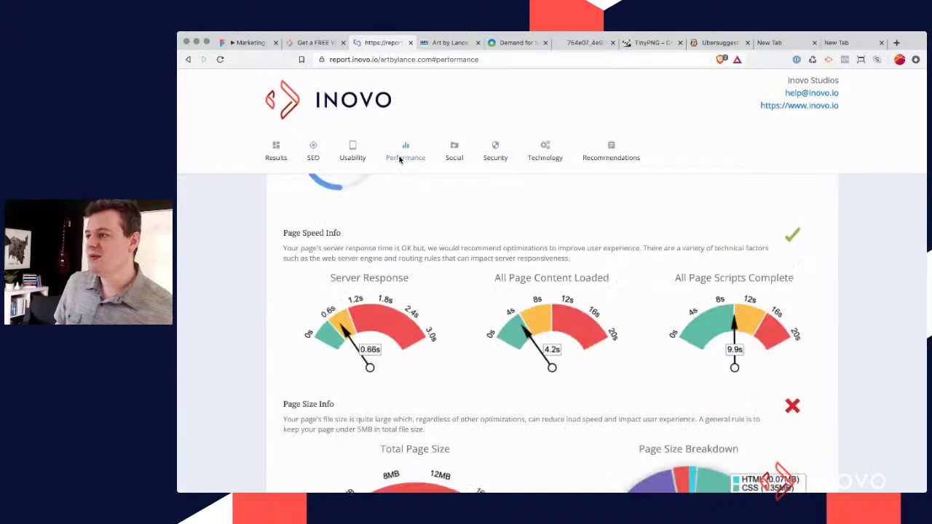
pyautogui.scroll(-5, 385, 357)
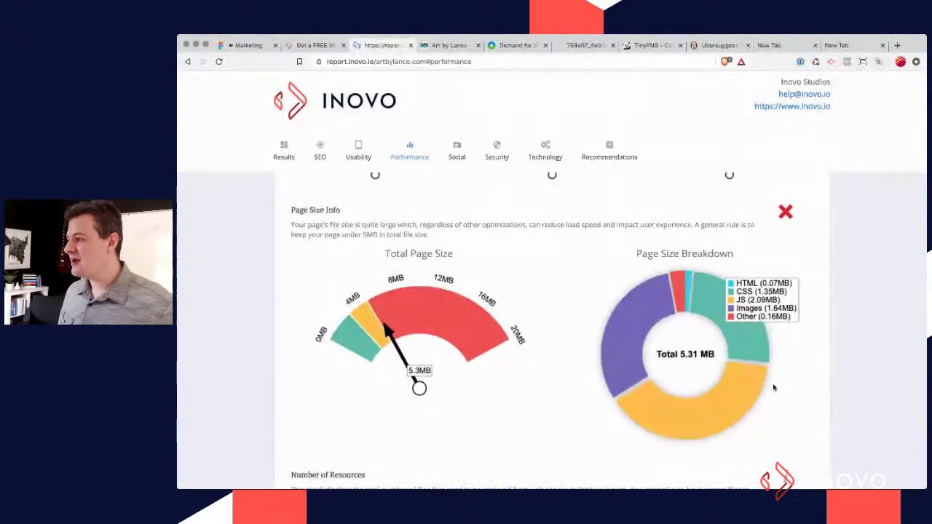
# Step: Examine the JS and CSS shares in the page size breakdown chart of the artbylance.com report
pyautogui.moveTo(757, 315)
pyautogui.moveTo(714, 419)
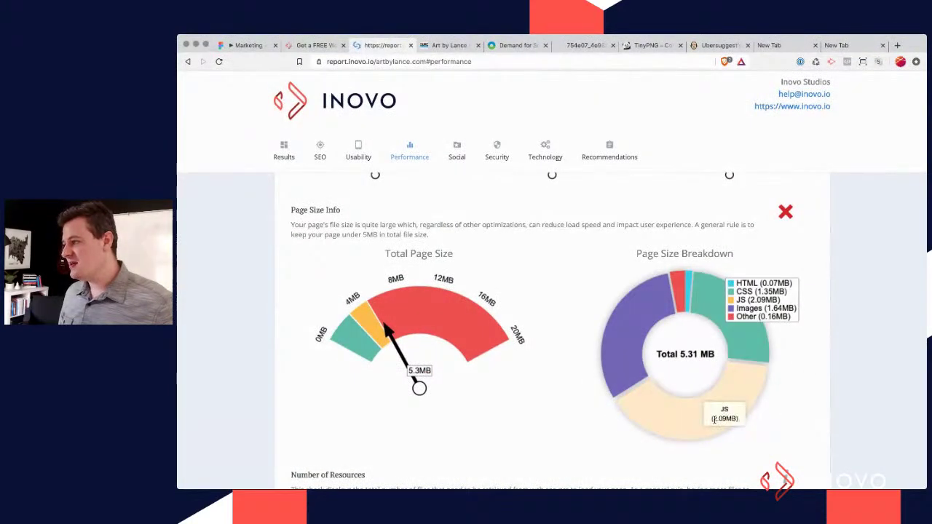
pyautogui.moveTo(709, 312)
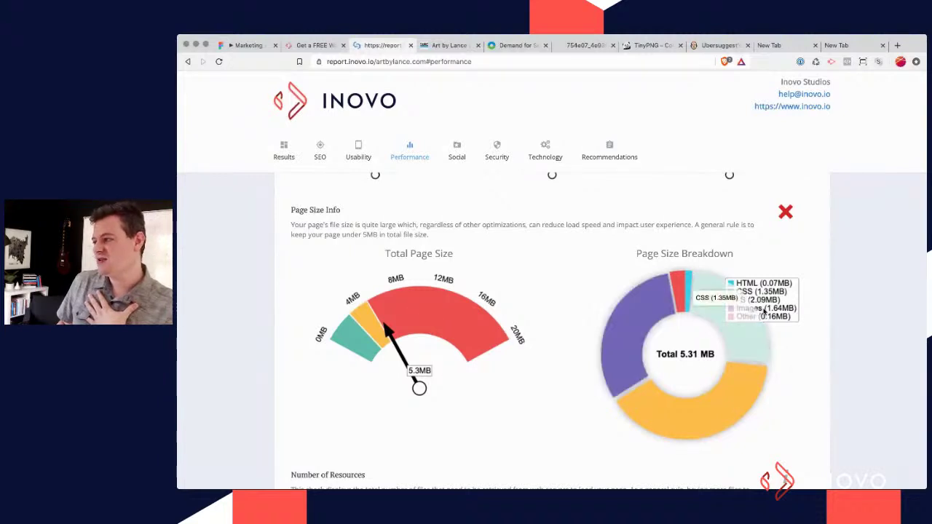
# Step: Inspect the live artbylance.com page's image requests in the developer tools, reloading the page and sorting them by size, largest first
pyautogui.click(449, 45)
pyautogui.rightClick(510, 201)
pyautogui.click(433, 418)
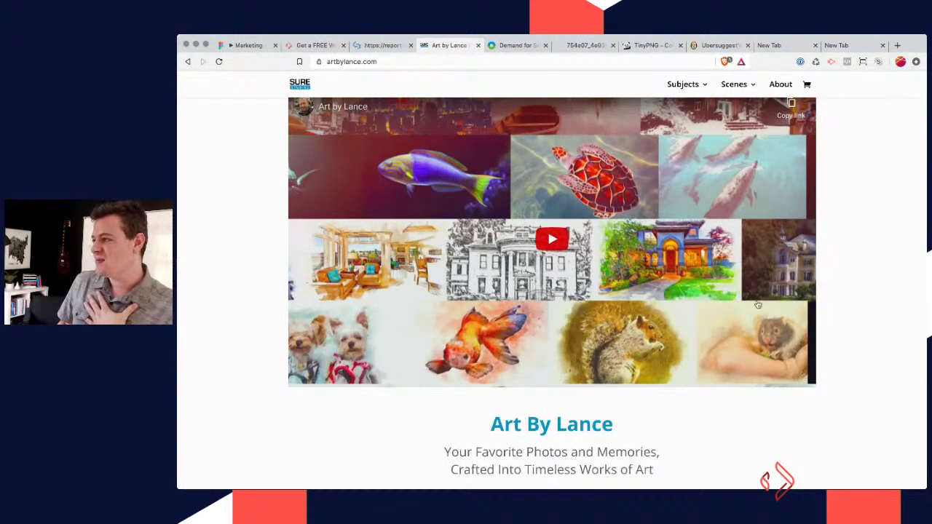
pyautogui.press('super+alt+i')
pyautogui.click(700, 79)
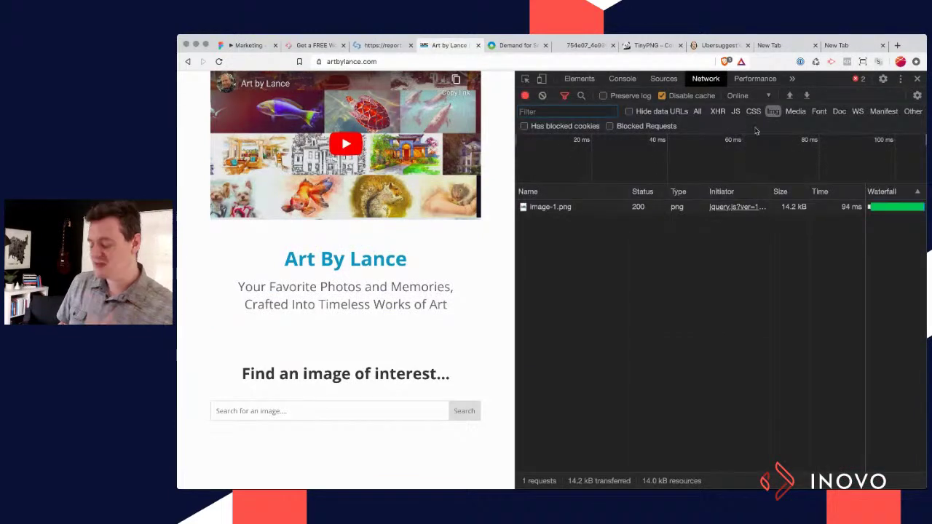
pyautogui.press('super+r')
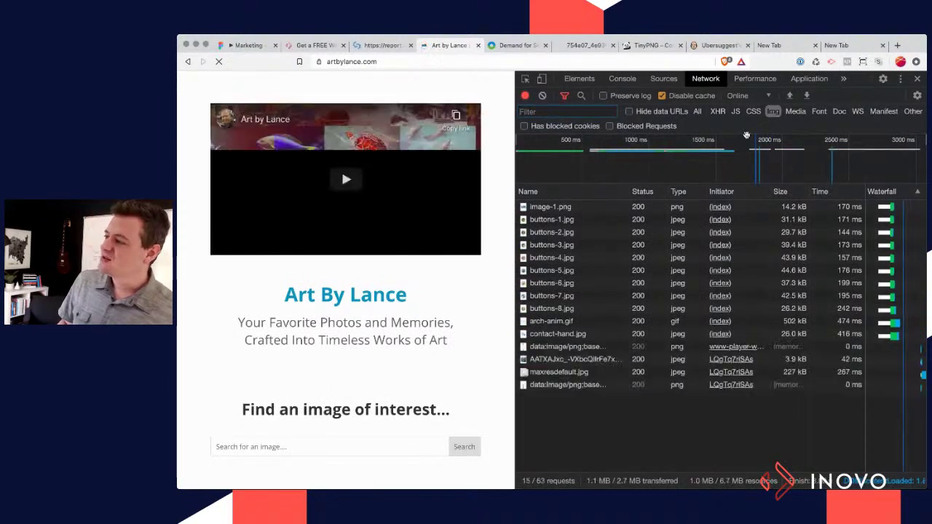
pyautogui.click(795, 194)
pyautogui.click(791, 194)
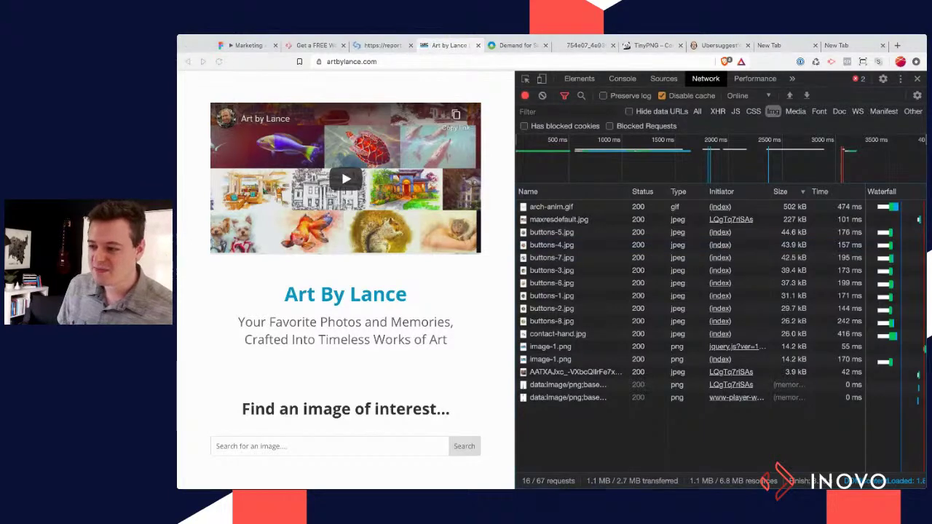
pyautogui.press('super+Tab')
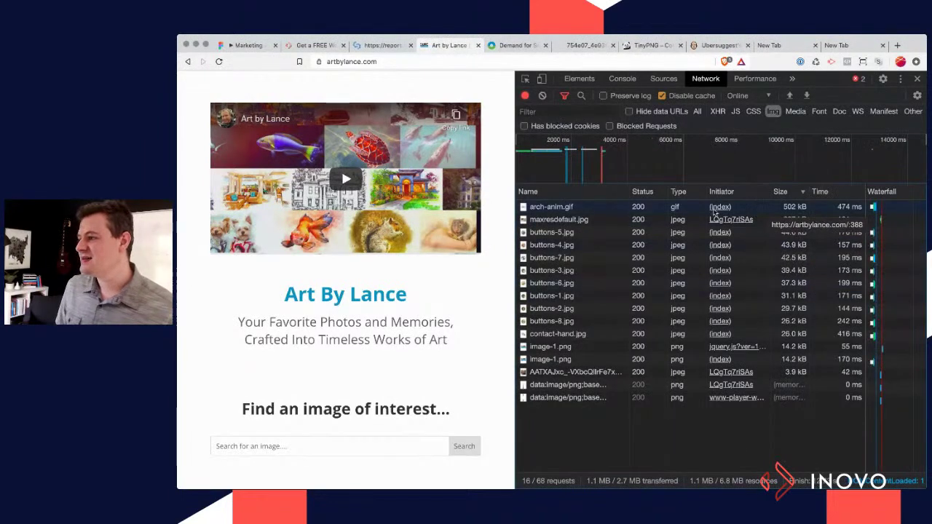
# Step: Preview arch-anim.gif from the image requests and look through the live page down to its footer
pyautogui.click(569, 210)
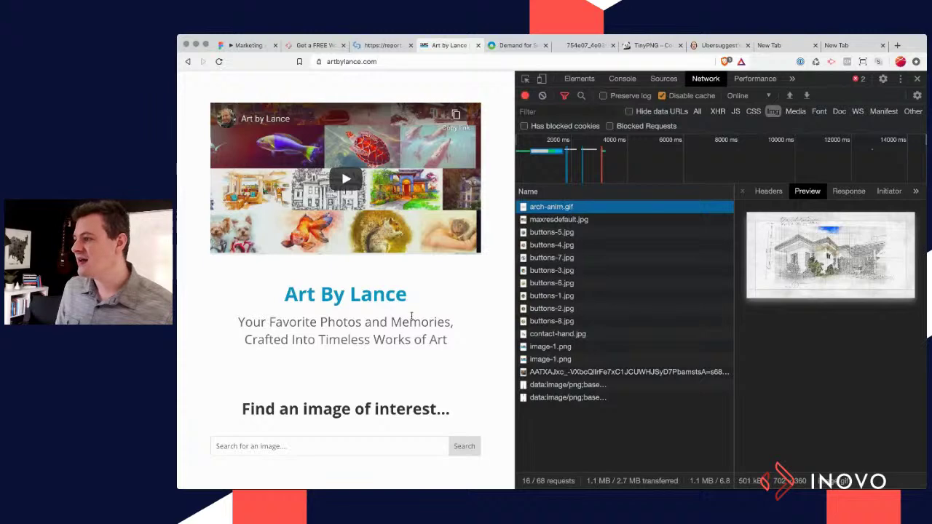
pyautogui.scroll(-15, 412, 315)
pyautogui.scroll(-12, 450, 326)
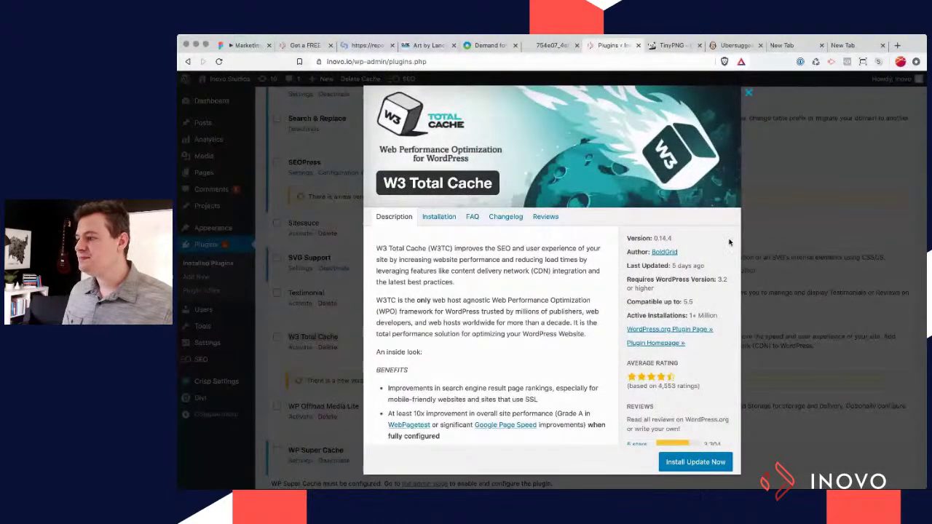
# Step: Read the W3 Total Cache plugin's description, marking the benefit about minifying HTML, CSS and JS files
pyautogui.scroll(-1, 551, 325)
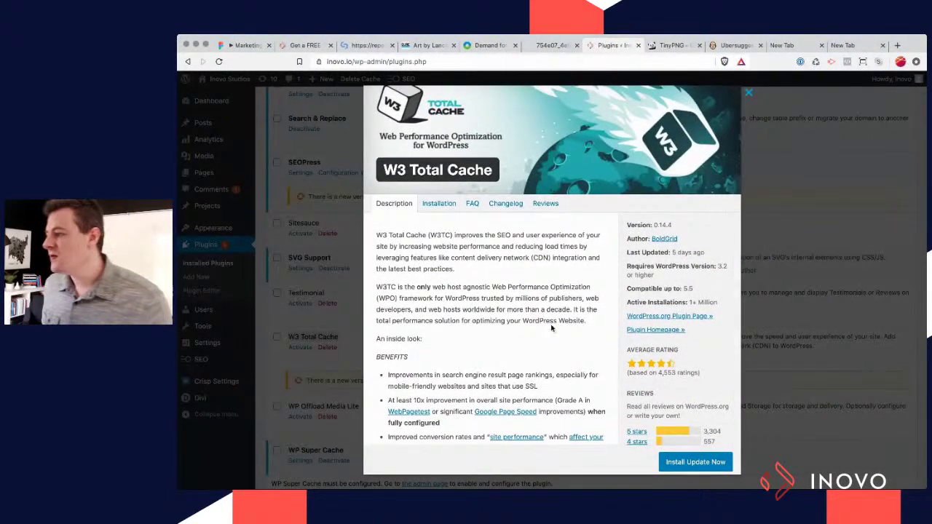
pyautogui.scroll(-3, 551, 328)
pyautogui.scroll(-8, 551, 327)
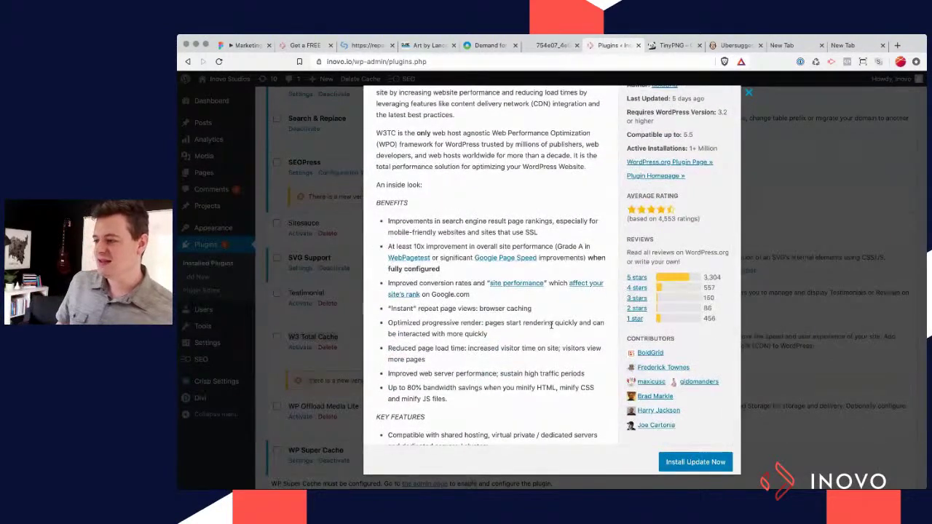
pyautogui.scroll(-4, 551, 325)
pyautogui.moveTo(388, 328); pyautogui.dragTo(567, 326)
pyautogui.click(566, 326)
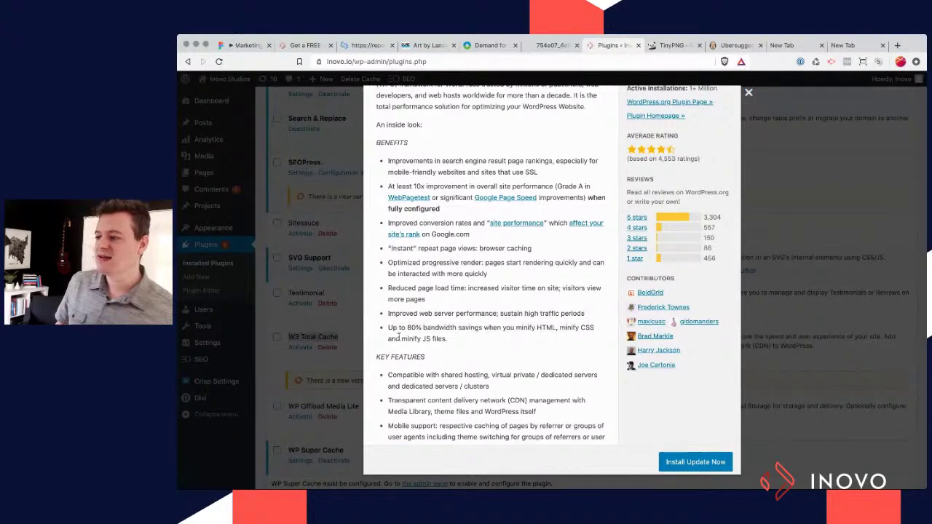
pyautogui.moveTo(398, 336); pyautogui.dragTo(436, 337)
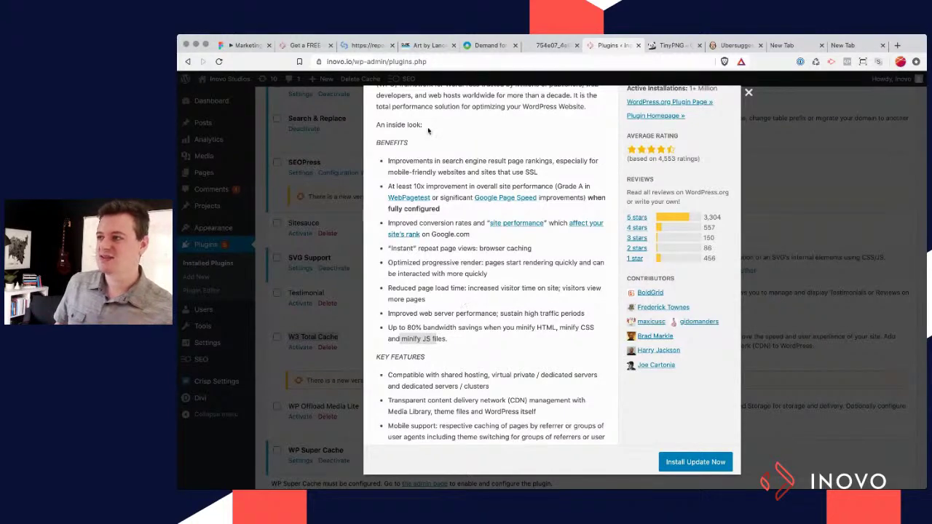
# Step: Close the Progressive Farmer article and return to the artbylance.com page with its image requests
pyautogui.click(481, 45)
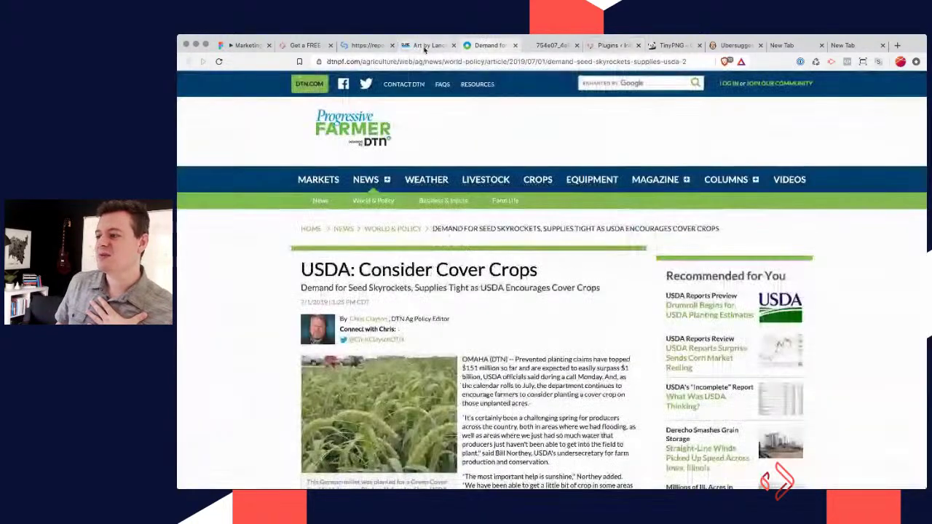
pyautogui.click(430, 45)
pyautogui.click(515, 45)
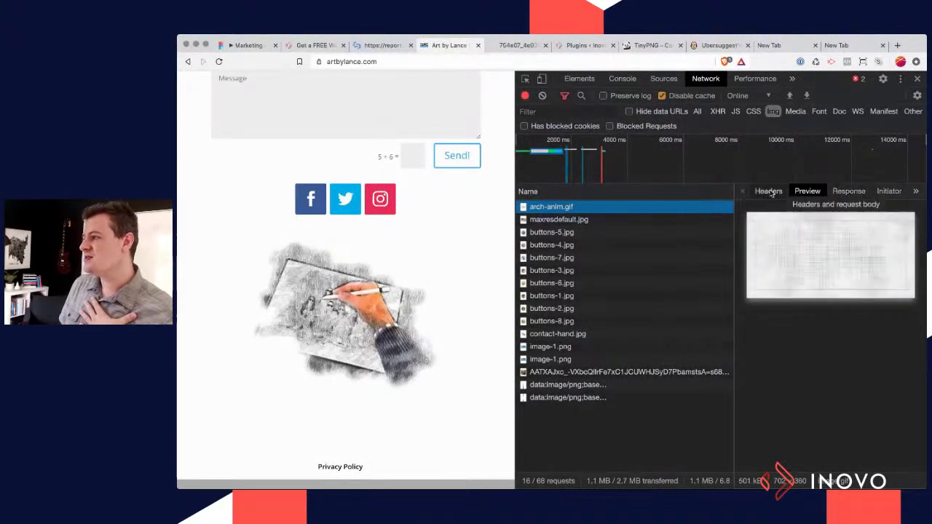
# Step: Preview maxresdefault.jpg and the buttons-5, buttons-4 and buttons-7 images, and compare them with the artwork on the live page
pyautogui.click(742, 191)
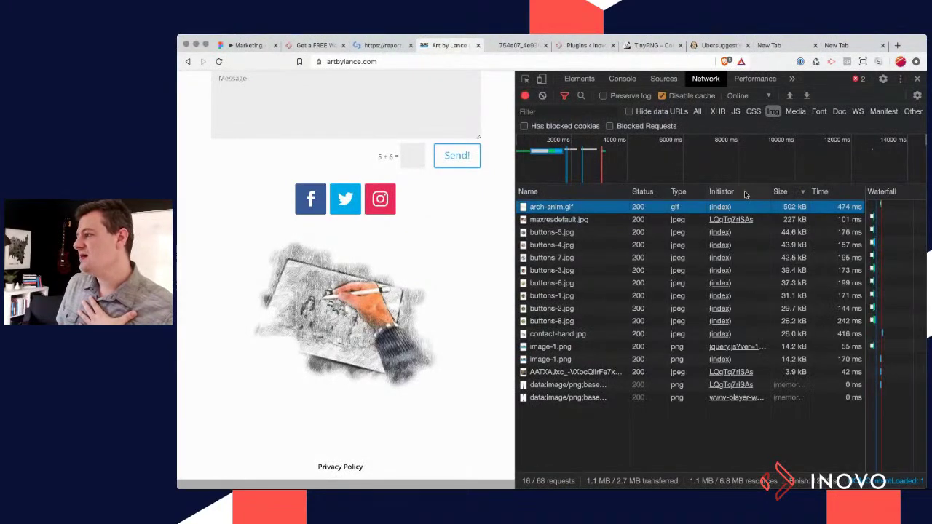
pyautogui.click(590, 220)
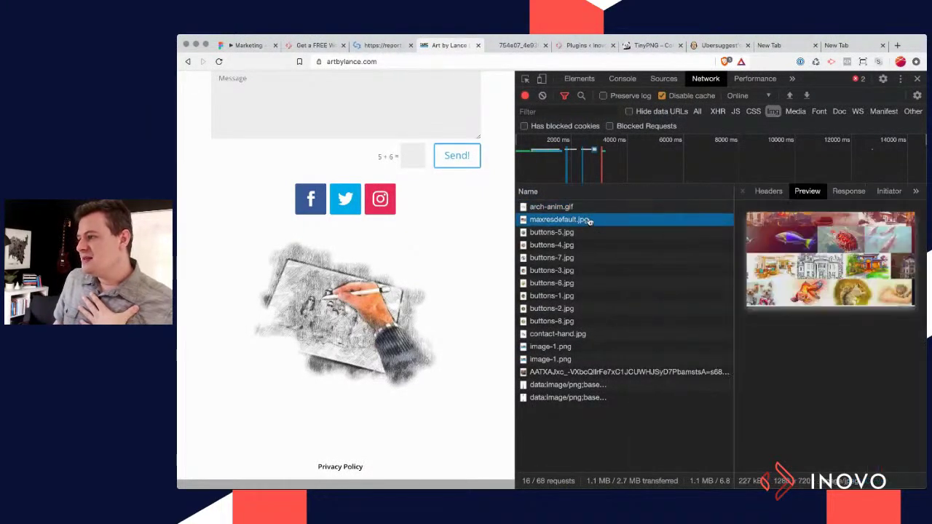
pyautogui.click(793, 272)
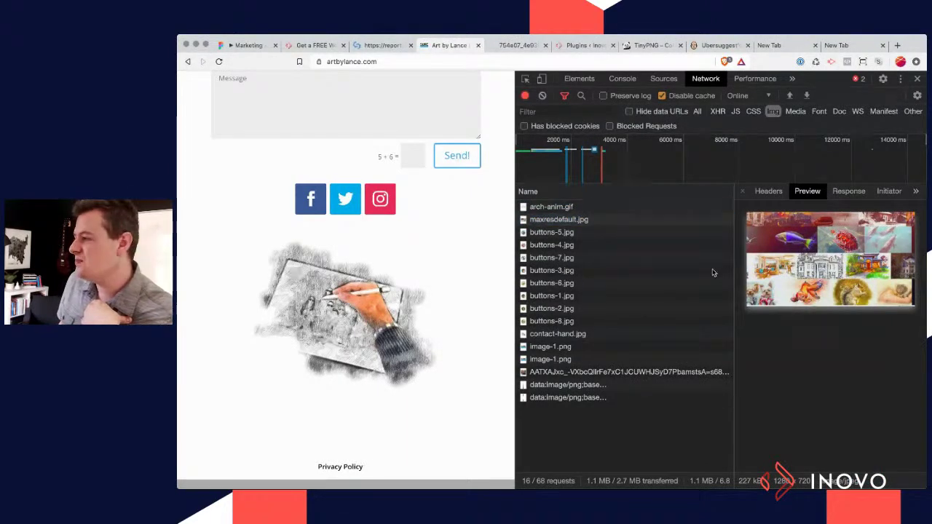
pyautogui.click(551, 232)
pyautogui.click(548, 249)
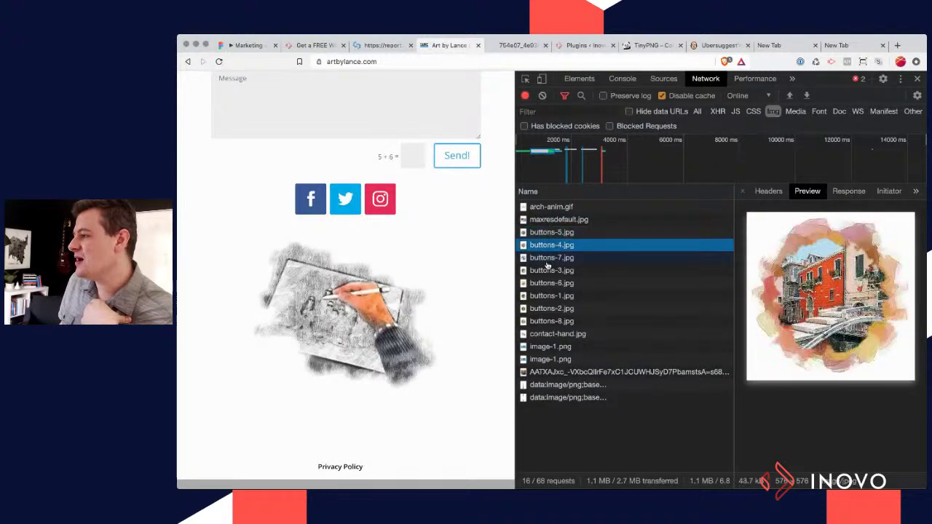
pyautogui.click(549, 261)
pyautogui.click(549, 235)
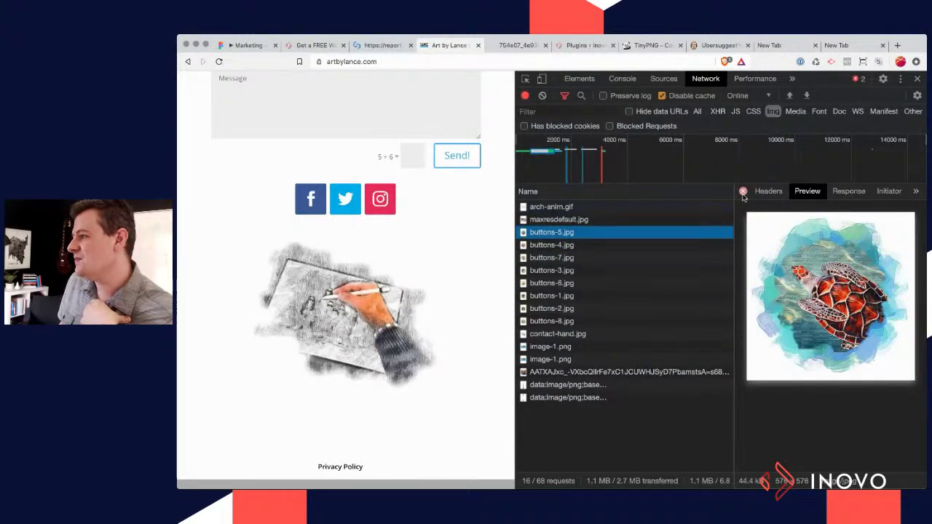
pyautogui.click(742, 191)
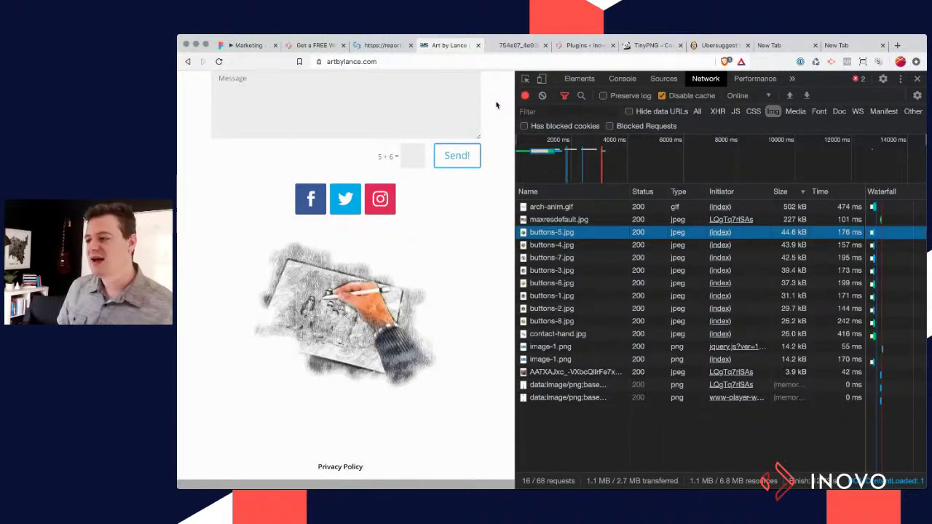
pyautogui.click(262, 324)
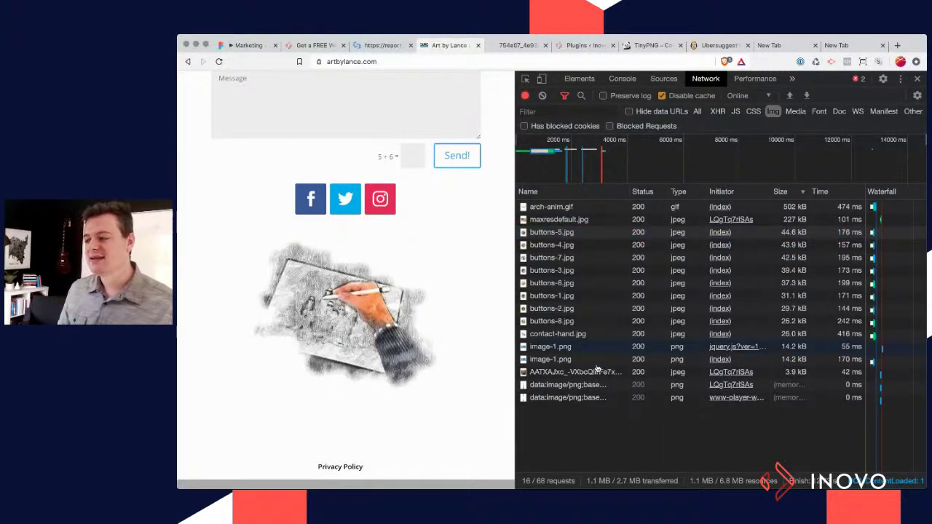
pyautogui.click(657, 428)
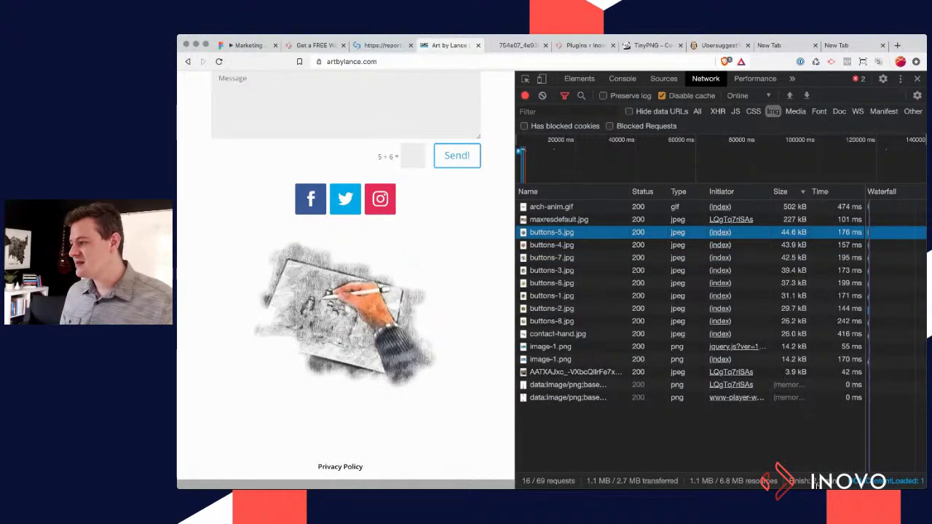
pyautogui.scroll(15, 407, 371)
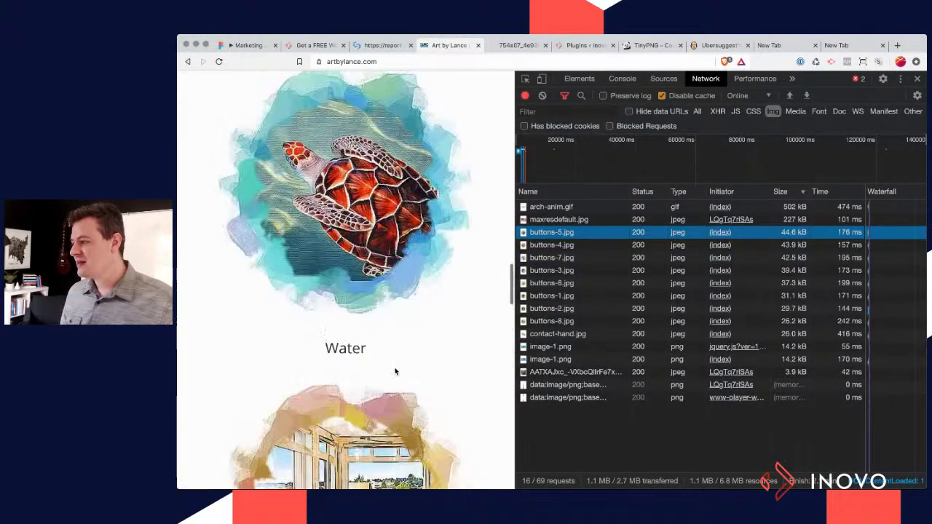
# Step: Return to the artbylance.com report and review its performance grade, page speed gauges and page size section
pyautogui.click(399, 46)
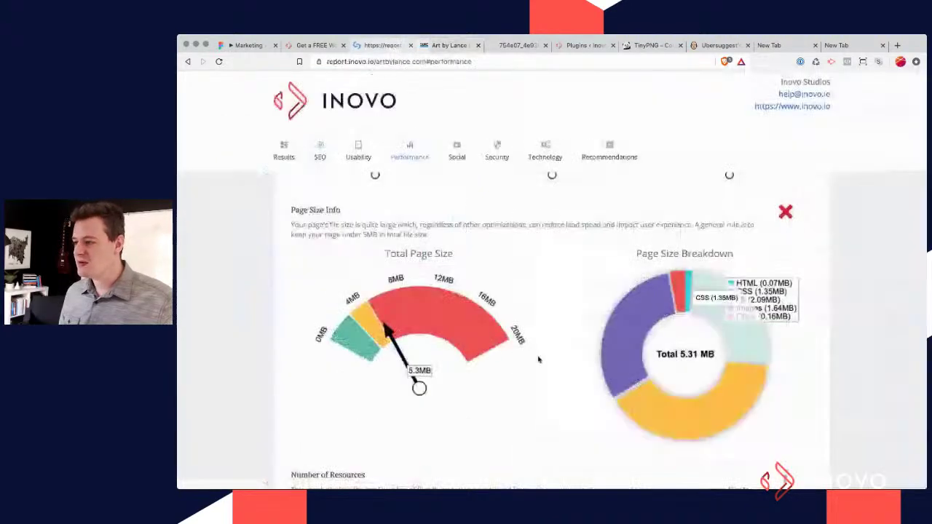
pyautogui.scroll(1, 538, 359)
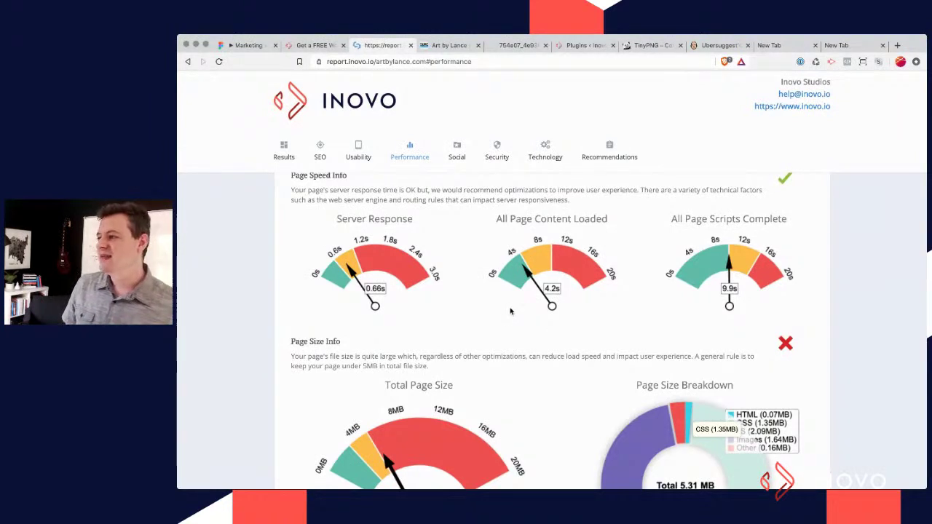
pyautogui.scroll(2, 510, 312)
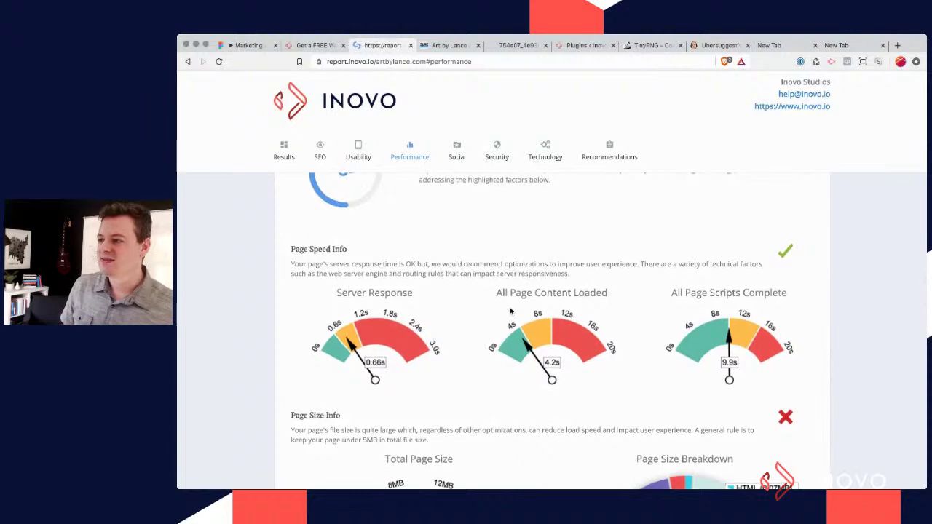
pyautogui.scroll(5, 510, 312)
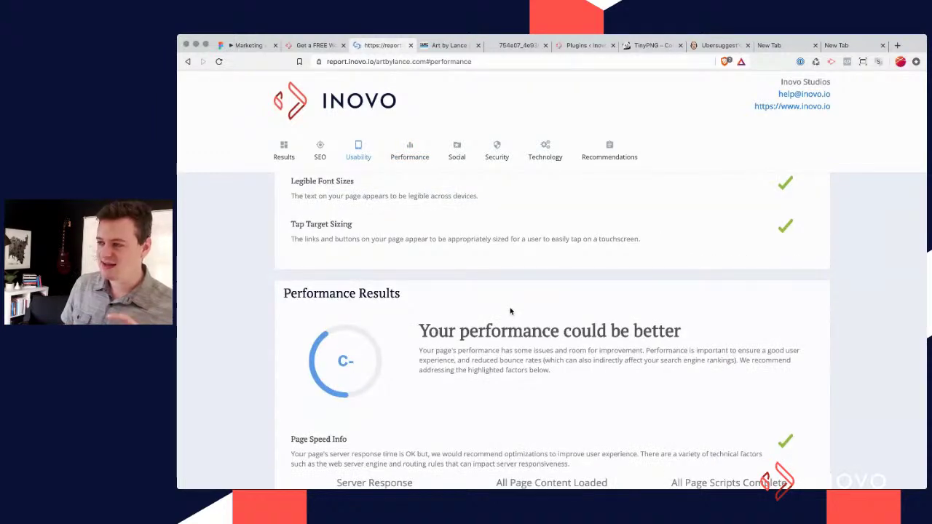
pyautogui.scroll(-4, 510, 312)
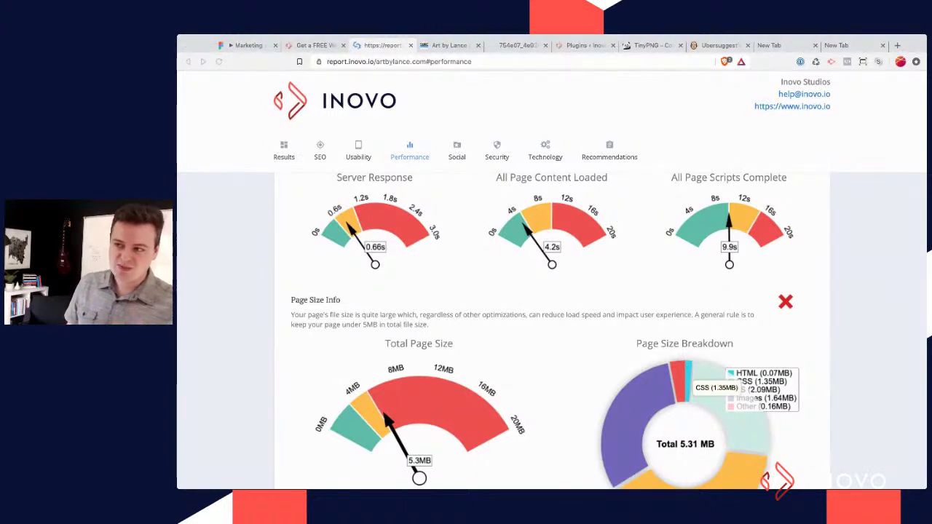
pyautogui.click(488, 328)
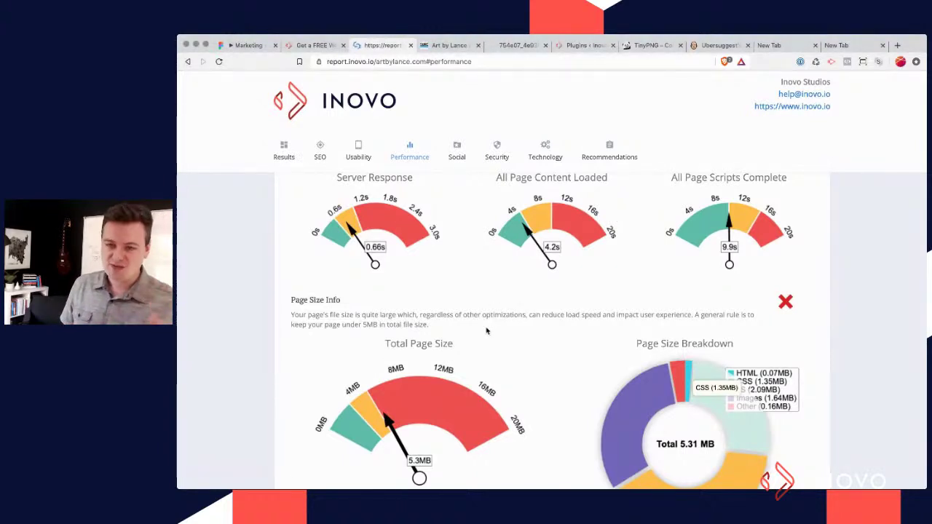
pyautogui.scroll(2, 486, 331)
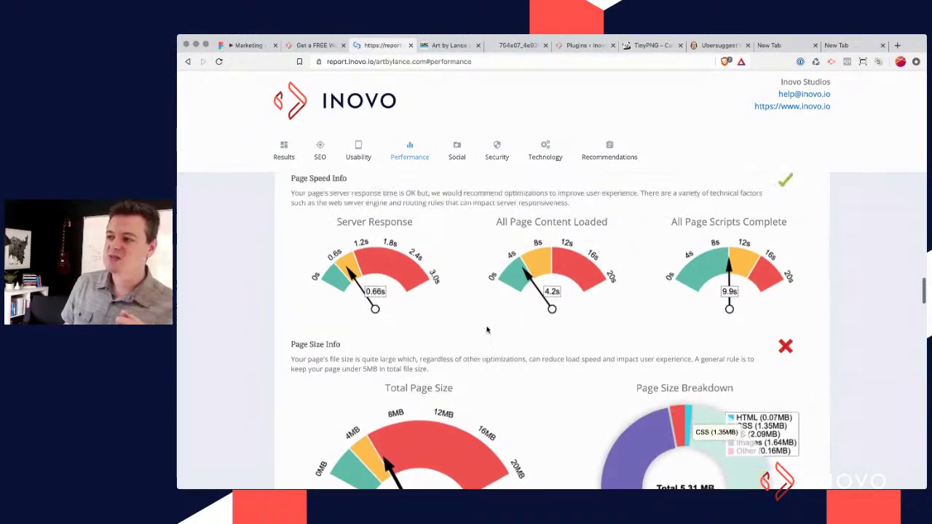
# Step: Review the sitemap, analytics, title tag and meta description checks in the report's SEO section, and return to the overall audit results
pyautogui.scroll(20, 487, 330)
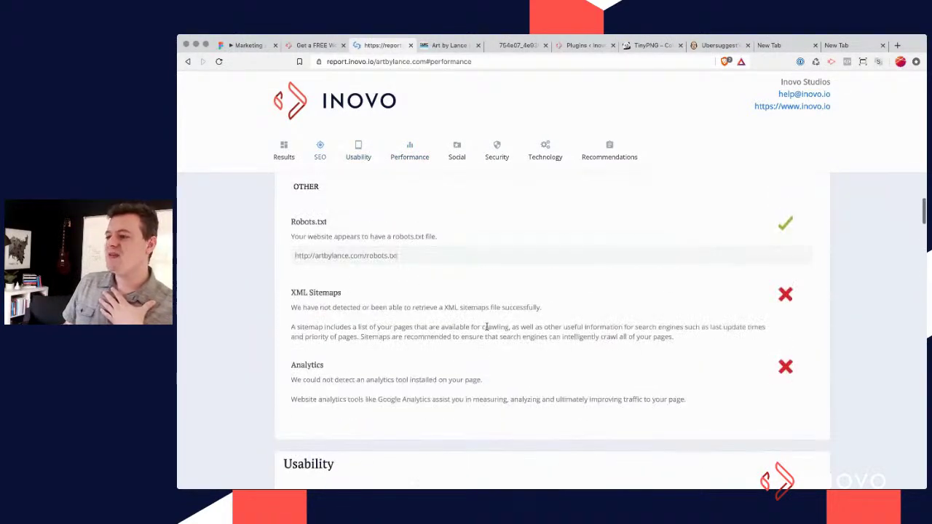
pyautogui.scroll(1, 486, 328)
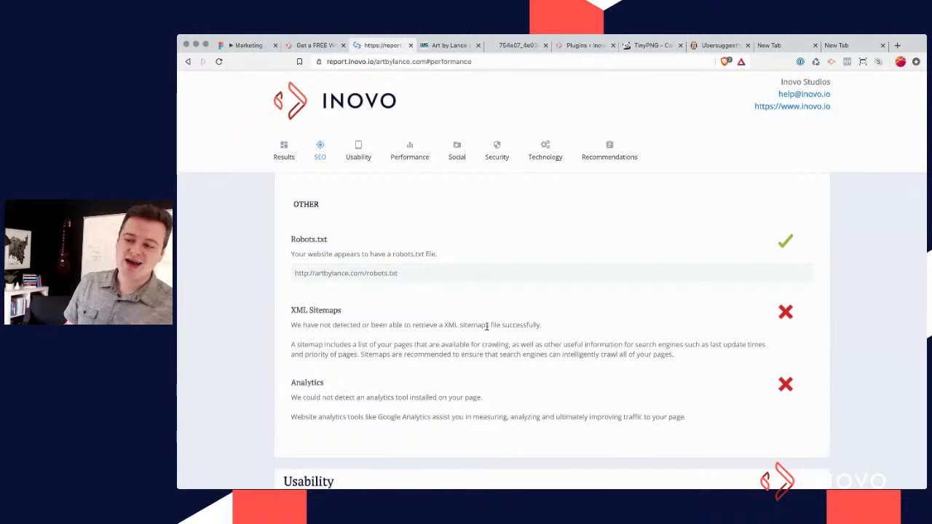
pyautogui.scroll(10, 486, 326)
pyautogui.scroll(1, 486, 326)
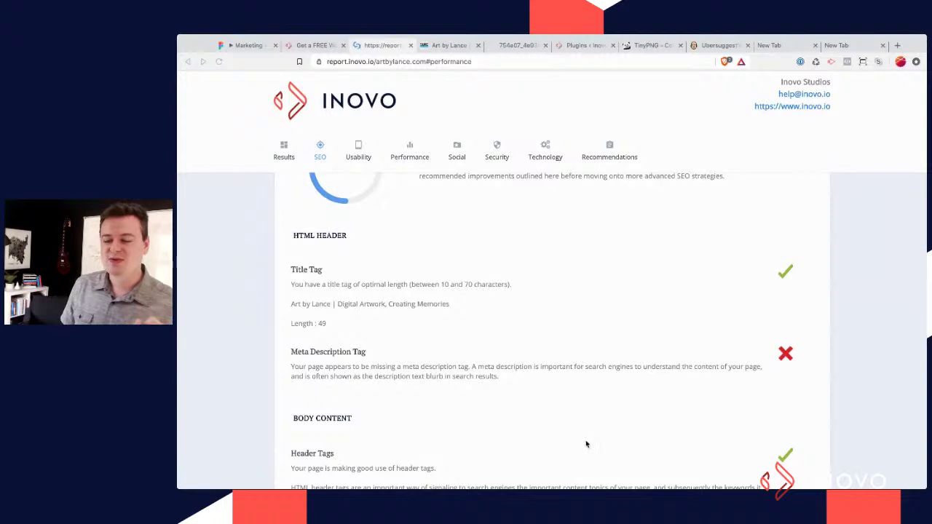
pyautogui.scroll(3, 420, 230)
pyautogui.scroll(5, 419, 230)
pyautogui.click(419, 229)
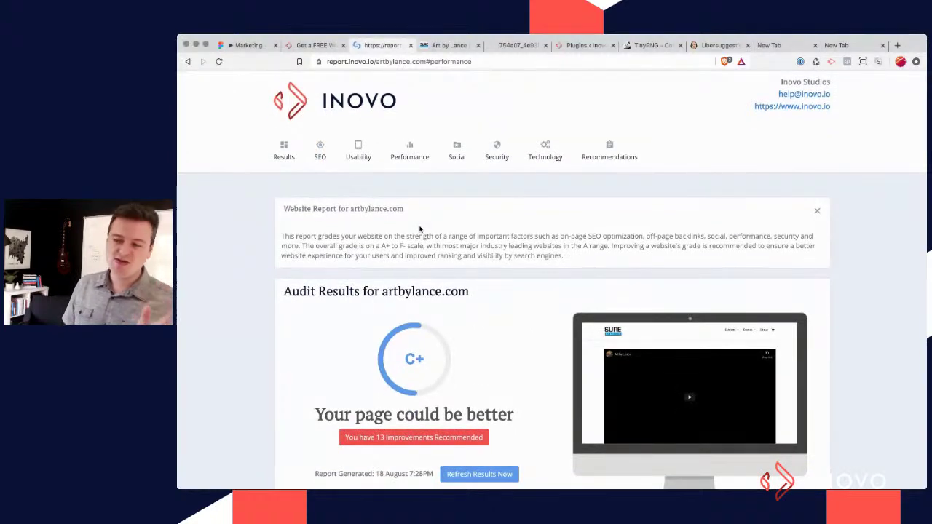